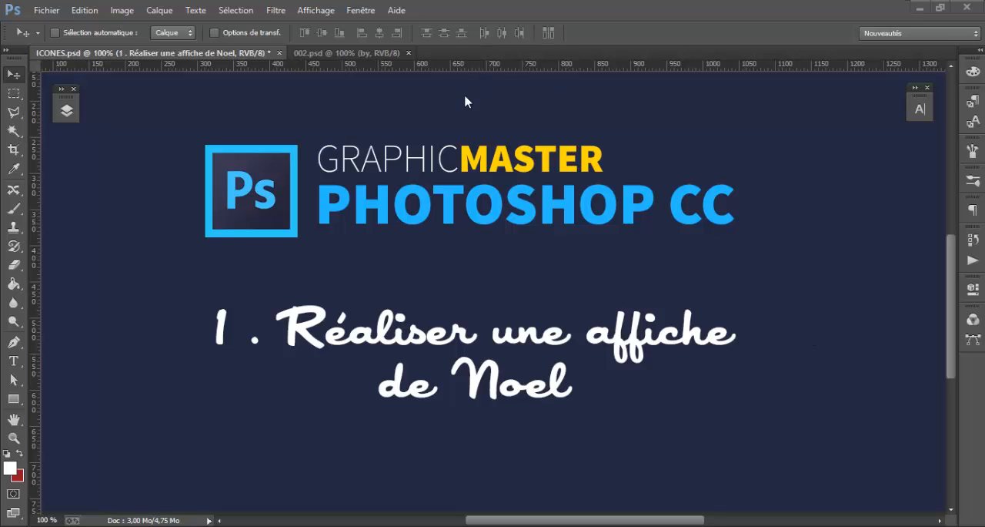
View the finished 002.psd poster and create a new 1049 × 584 px RGB document at 72 pixels/inch with a white background
click(326, 53)
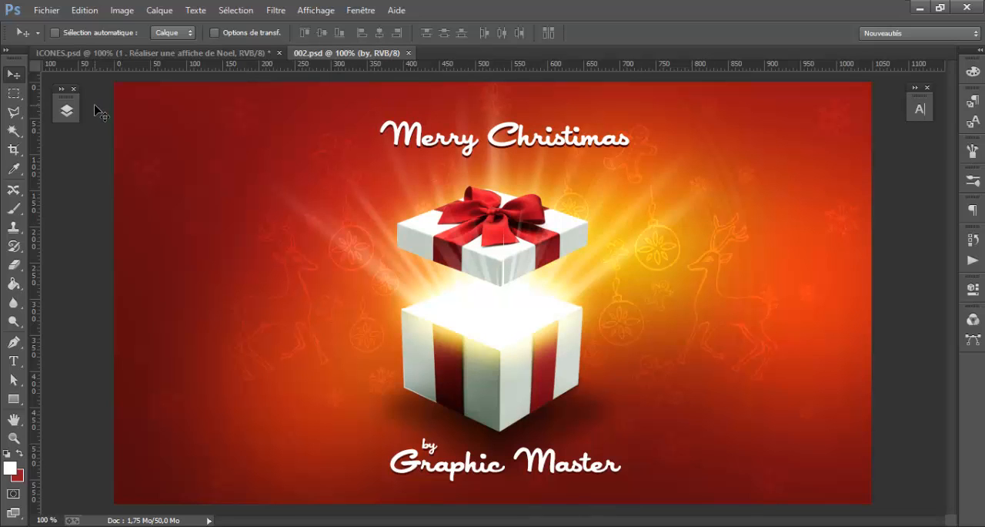
click(47, 10)
click(65, 30)
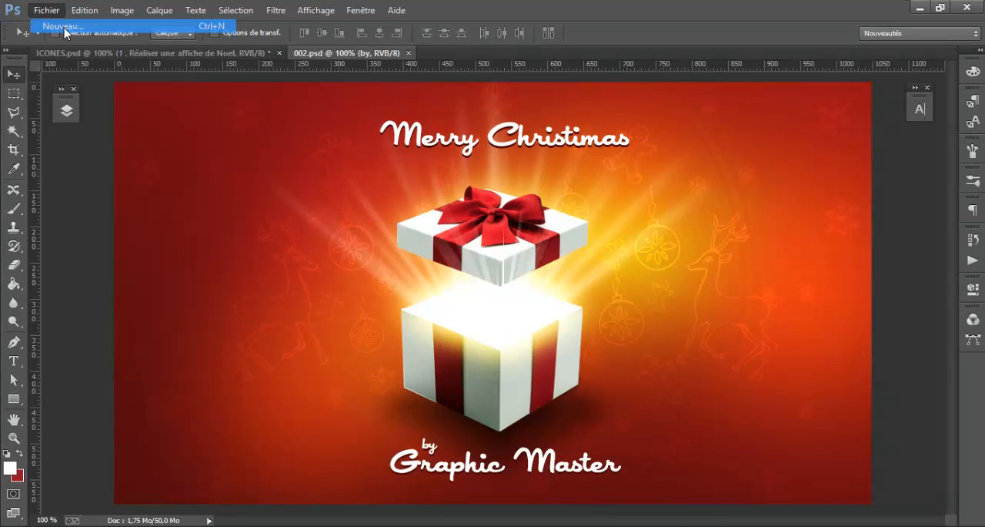
click(428, 220)
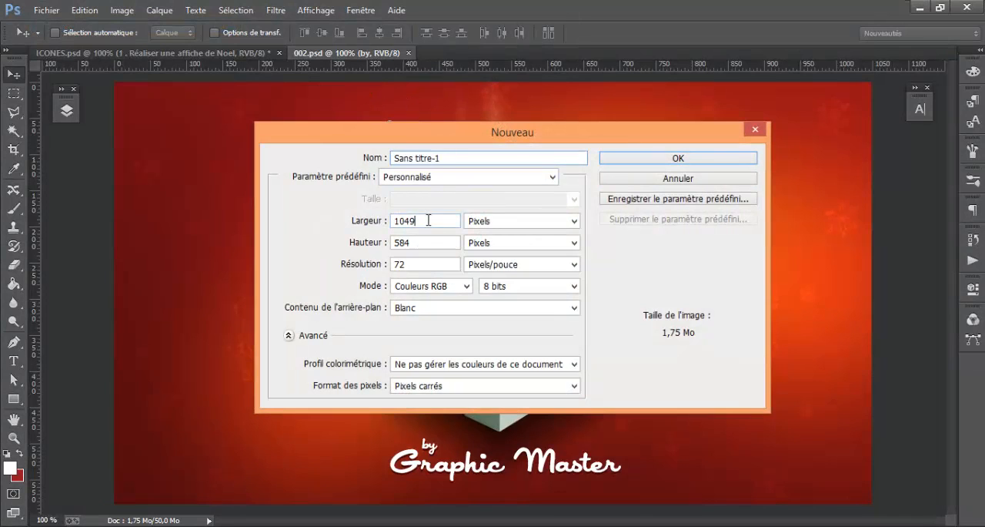
double_click(428, 220)
key(Tab)
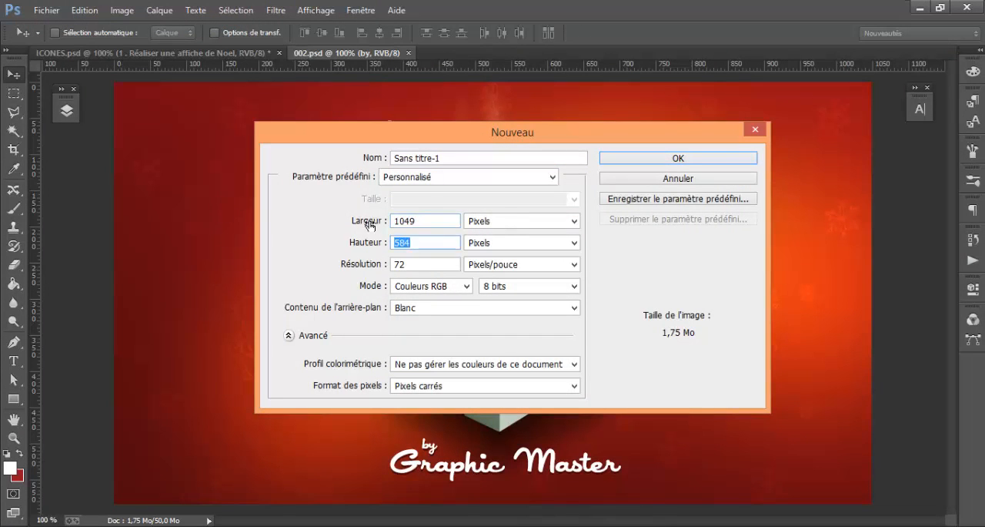
key(Tab)
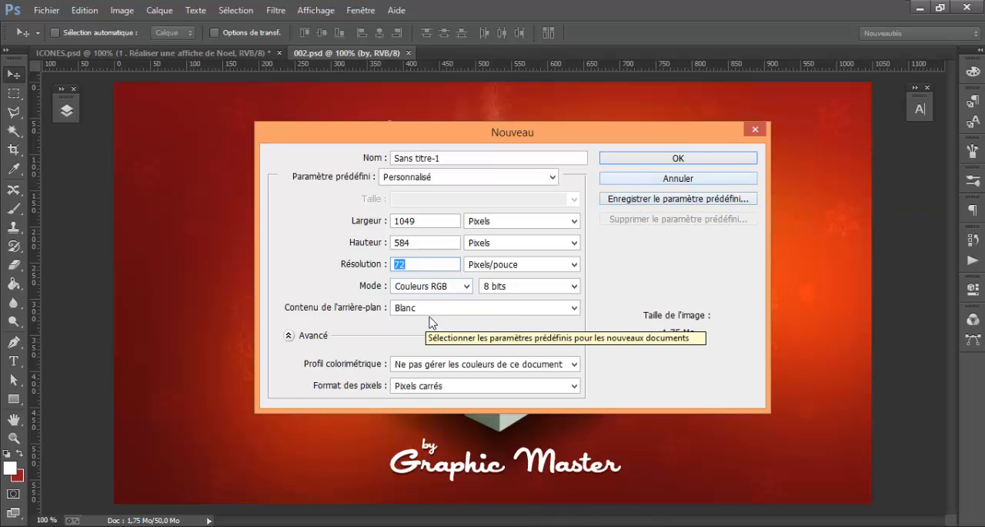
click(678, 157)
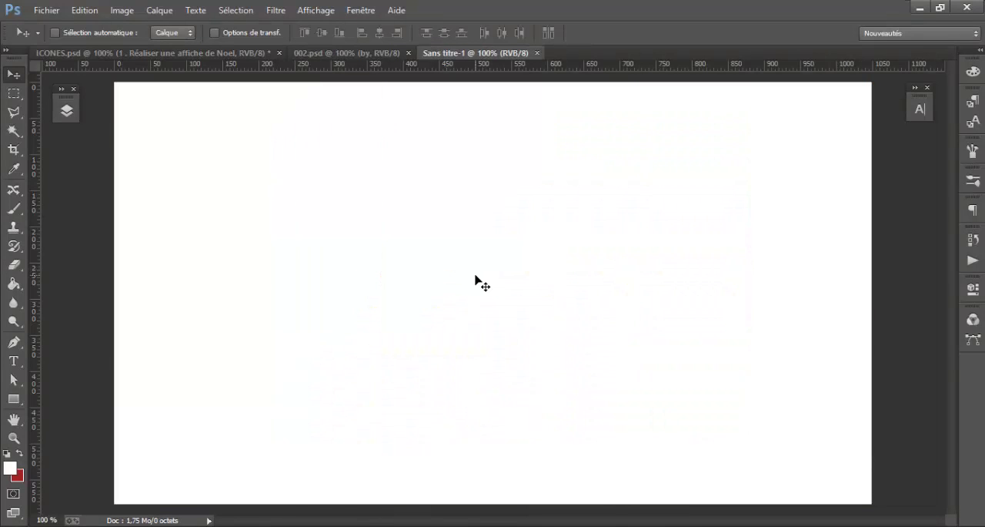
Expand the layer list and convert the locked Arrière-plan into a regular layer named Calque 0
click(67, 114)
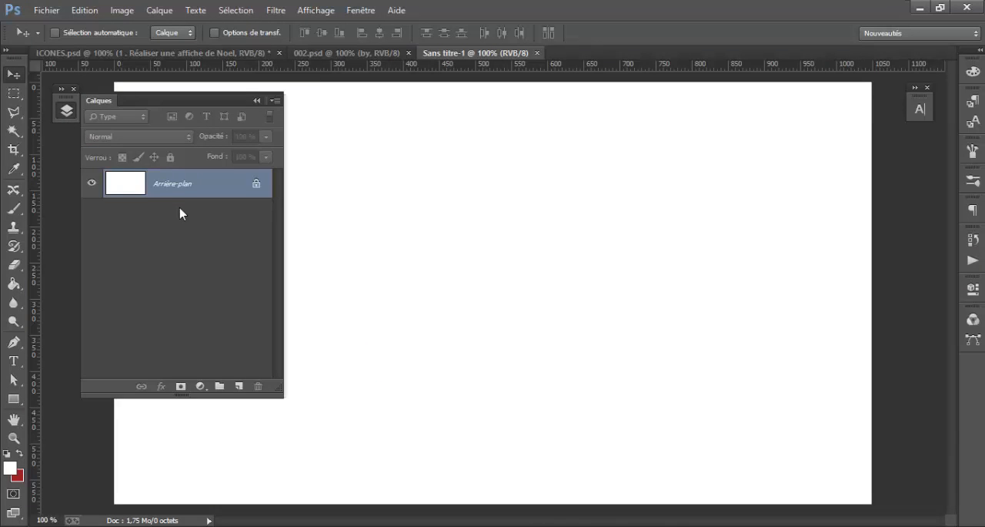
click(67, 114)
click(62, 89)
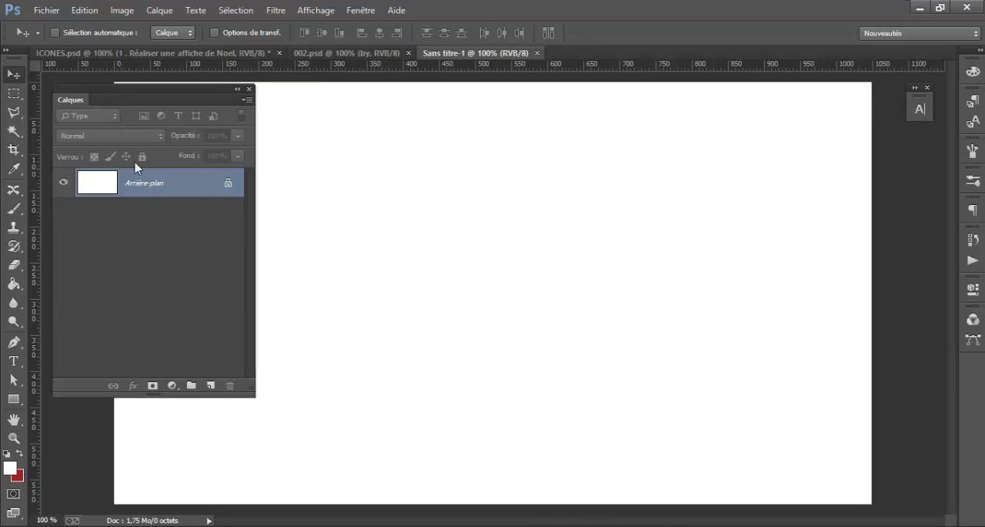
double_click(185, 194)
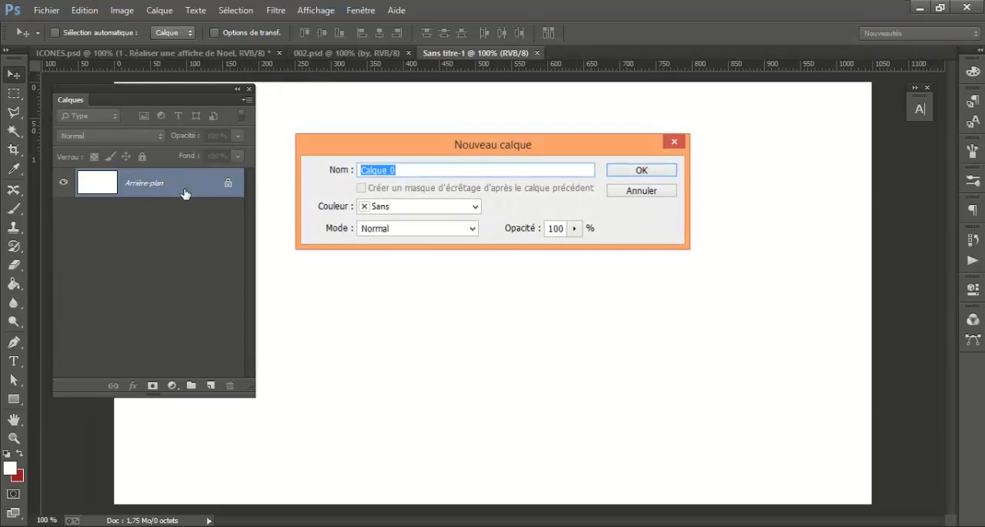
key(Return)
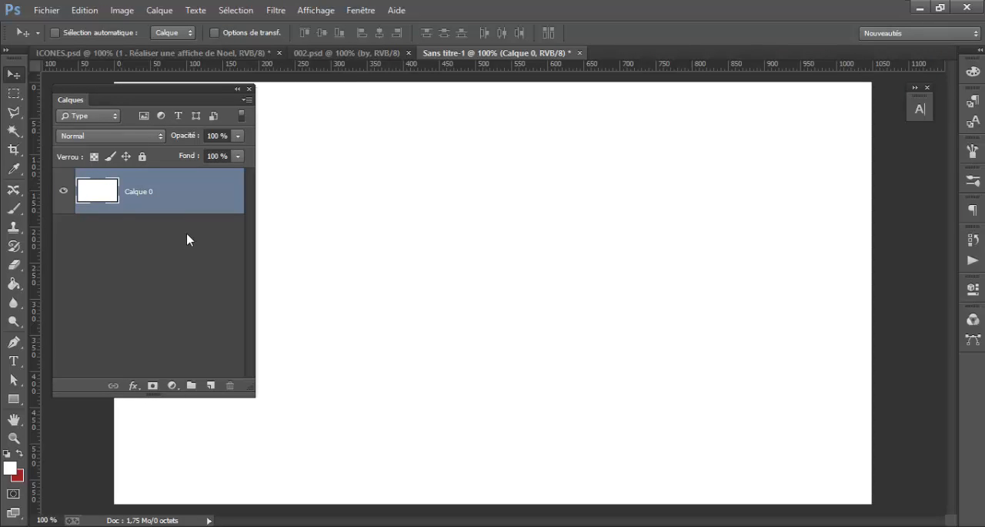
Swap the foreground and background colours and confirm dark red #9c1522 as the foreground colour
click(20, 455)
click(10, 467)
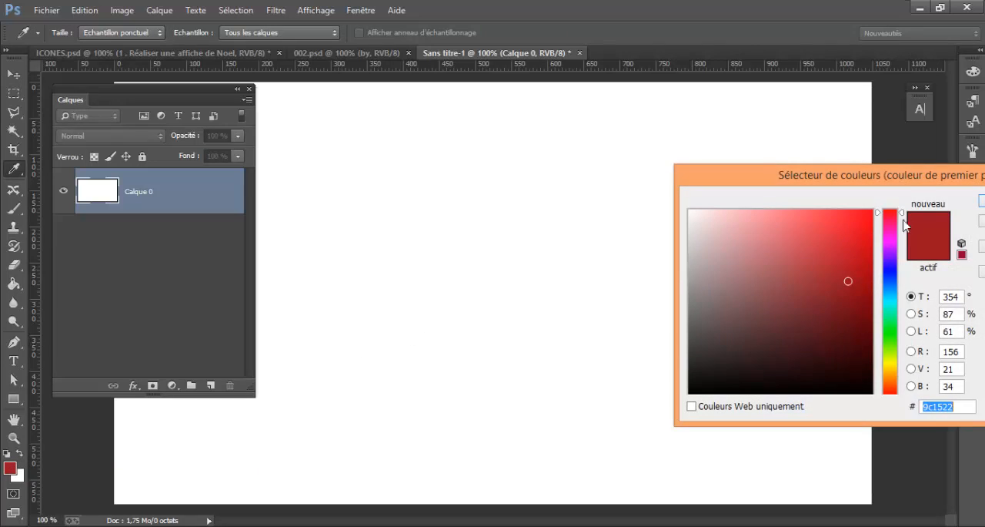
drag(912, 183, 554, 174)
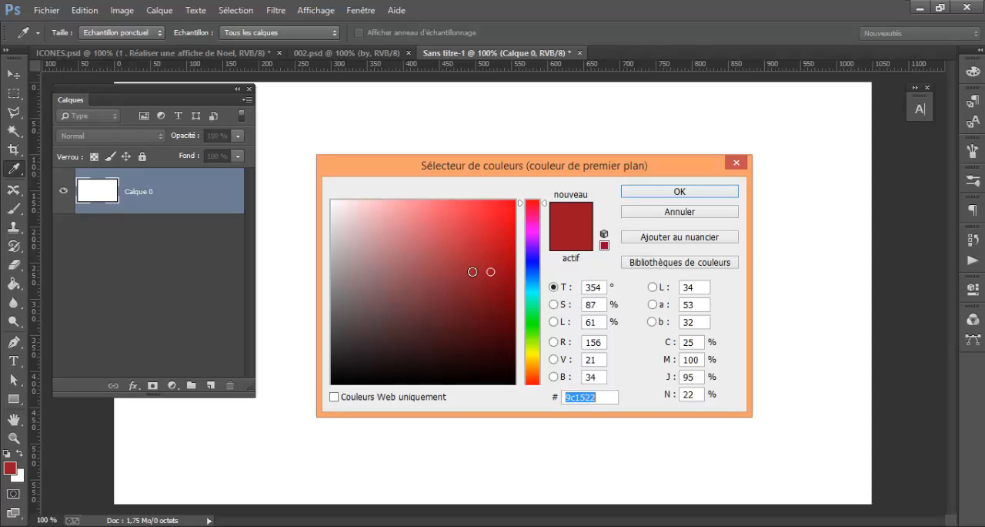
click(603, 397)
drag(603, 396, 502, 399)
click(667, 192)
key(v)
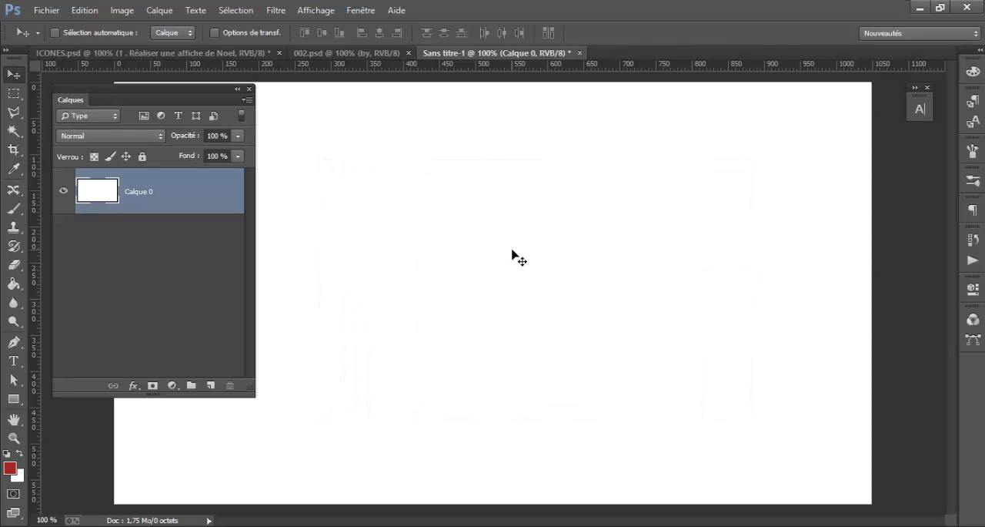
Fill the whole Calque 0 layer with the dark red foreground colour using the Paint Bucket
click(14, 283)
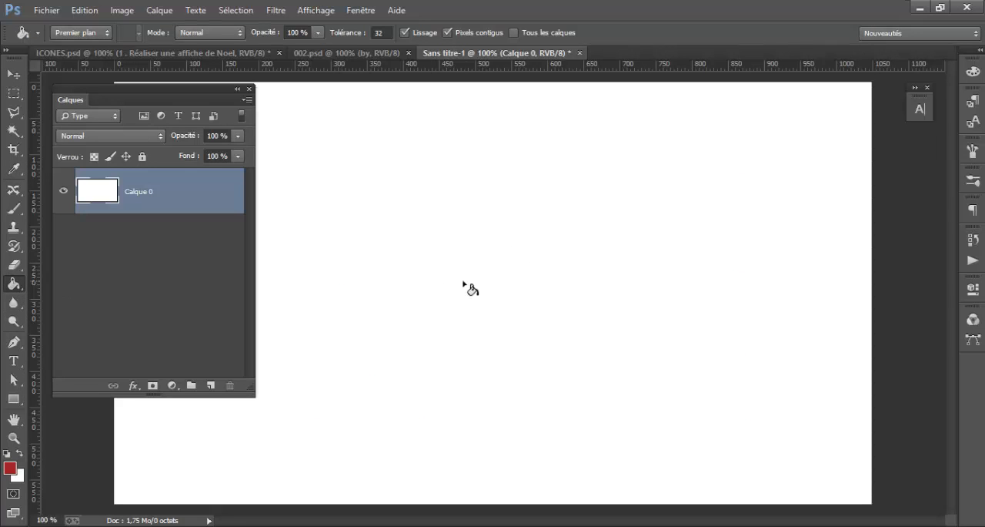
click(469, 289)
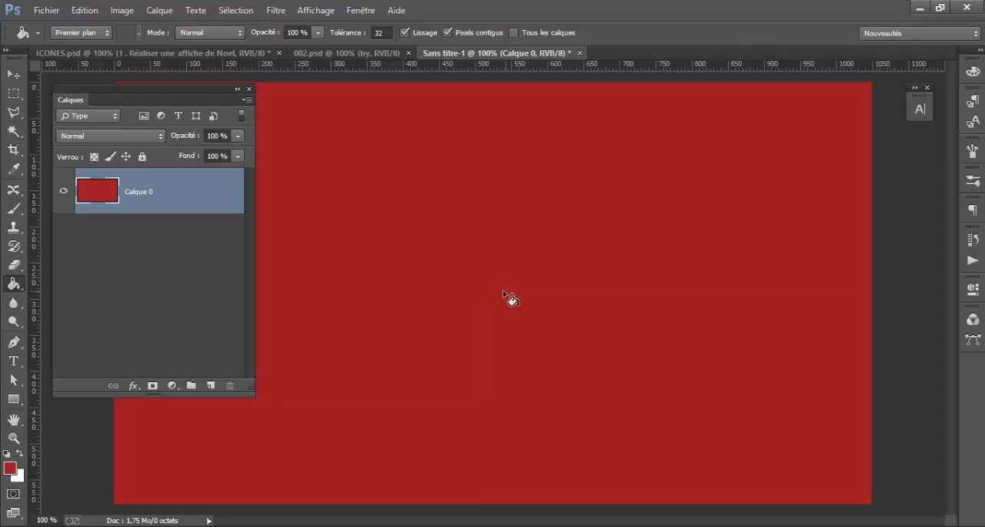
click(13, 75)
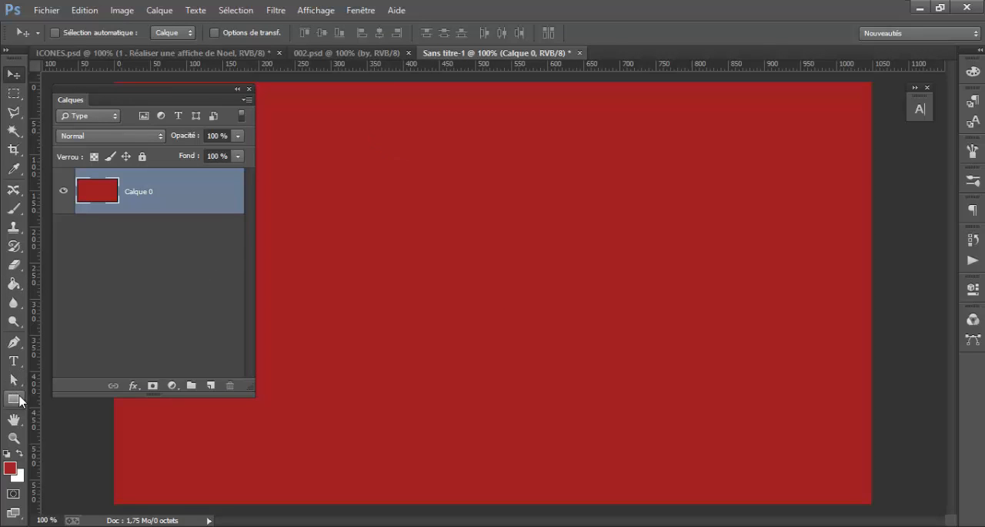
Draw an ellipse shape of about 300 × 288 px near the centre of the red canvas
click(20, 397)
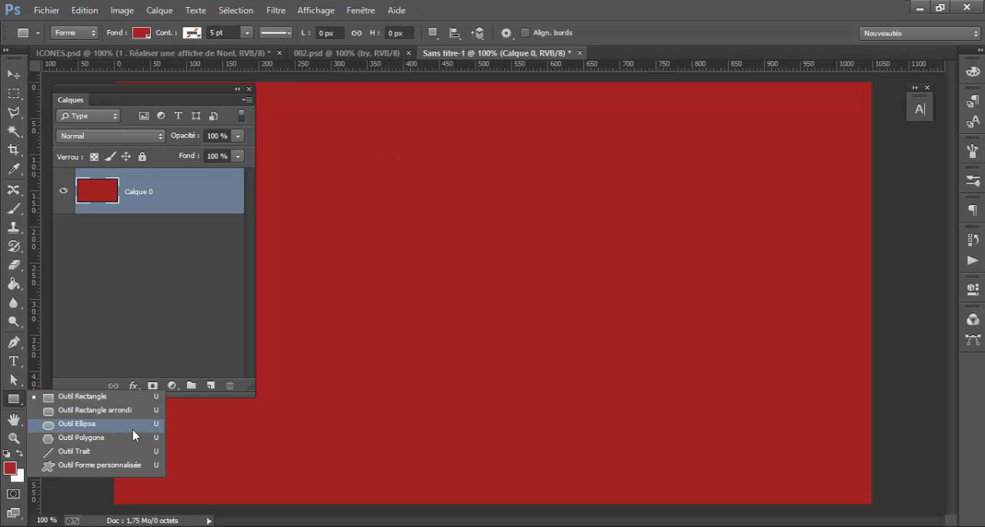
click(131, 423)
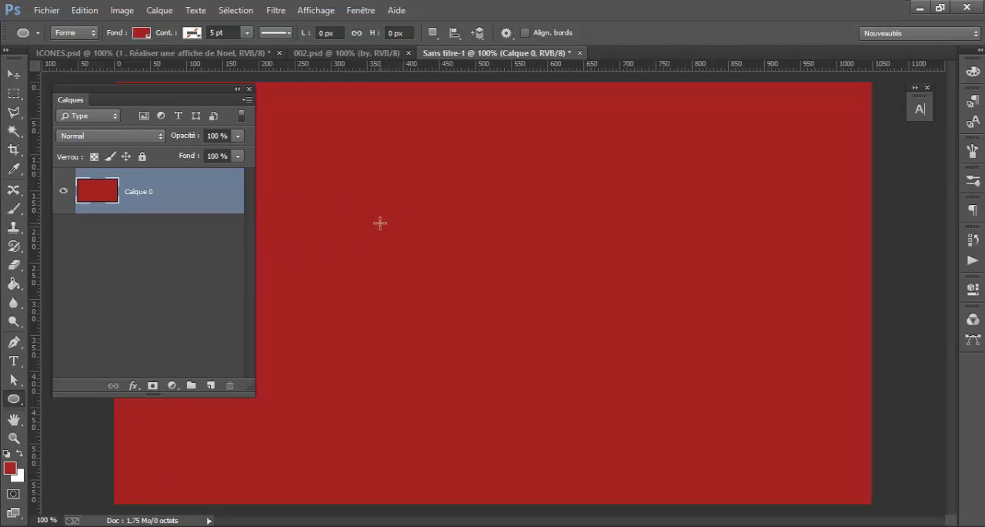
drag(383, 189, 599, 397)
Change the ellipse's fill colour to orange-yellow #ffc600
double_click(113, 210)
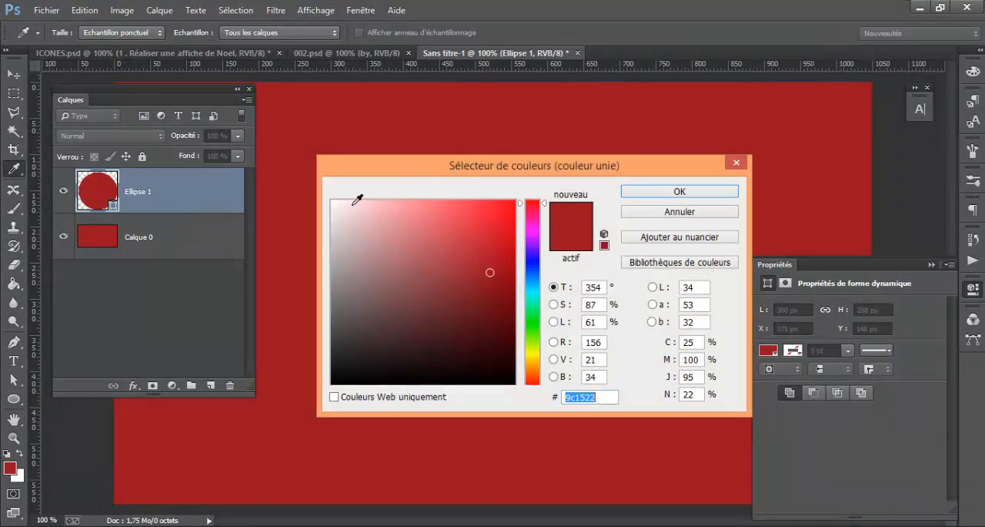
drag(392, 172, 655, 136)
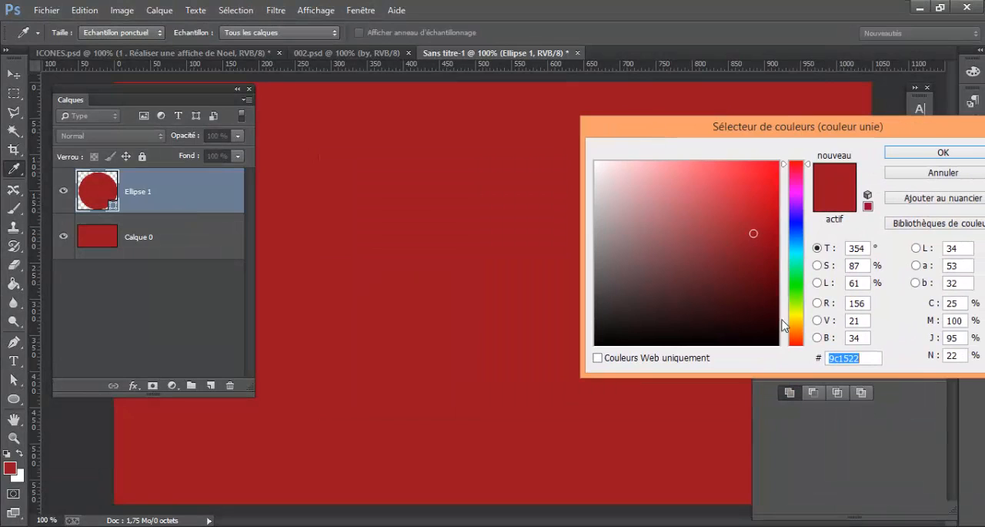
click(796, 317)
click(774, 168)
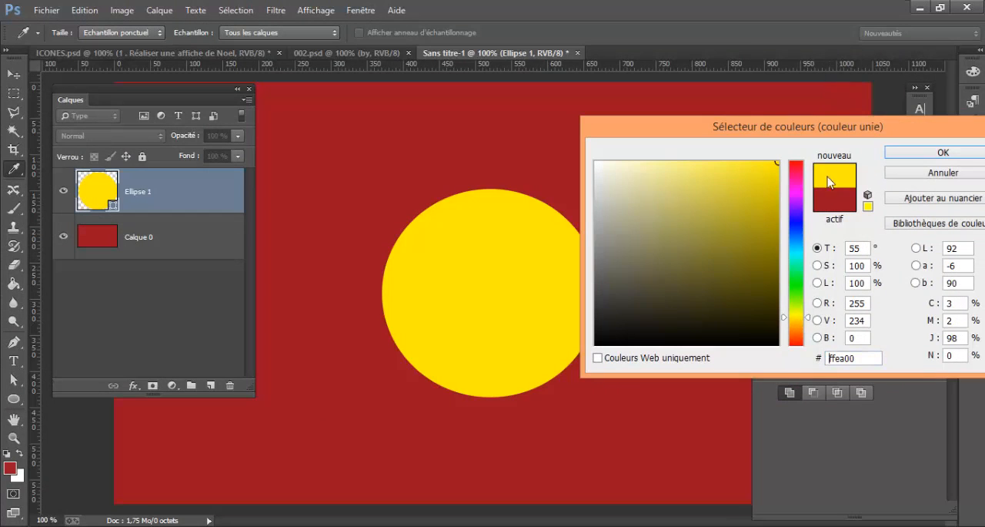
drag(799, 318, 799, 323)
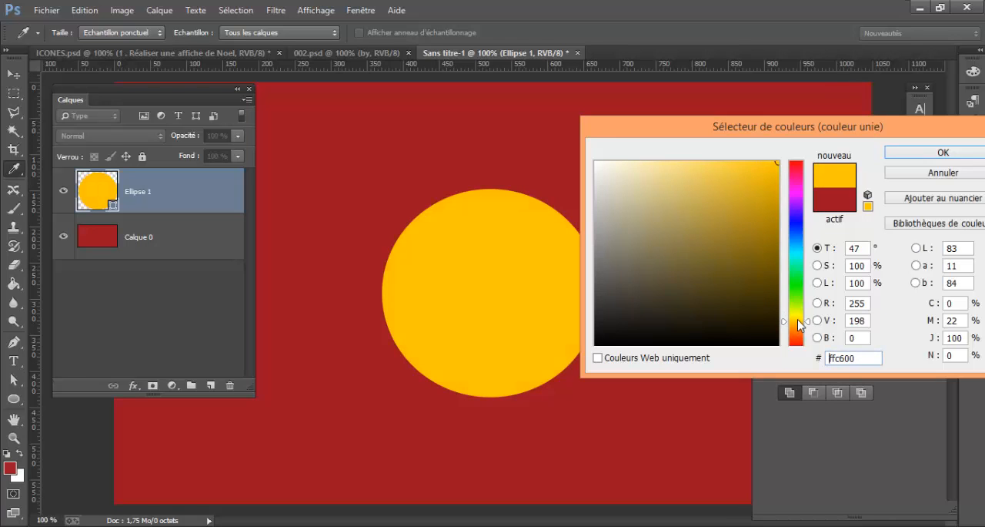
drag(885, 124, 822, 129)
click(882, 158)
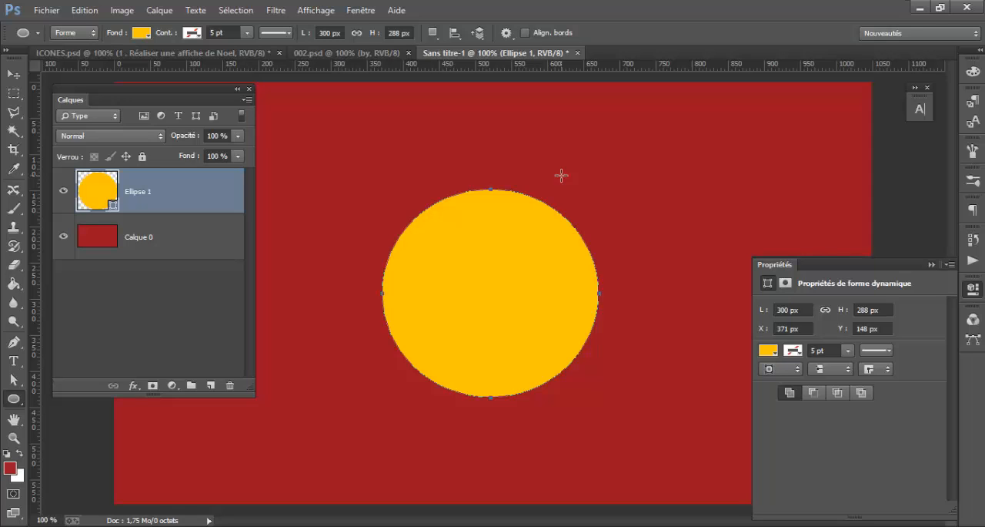
Move the yellow ellipse to about X 360 px, Y 159 px and rasterize its layer
click(11, 78)
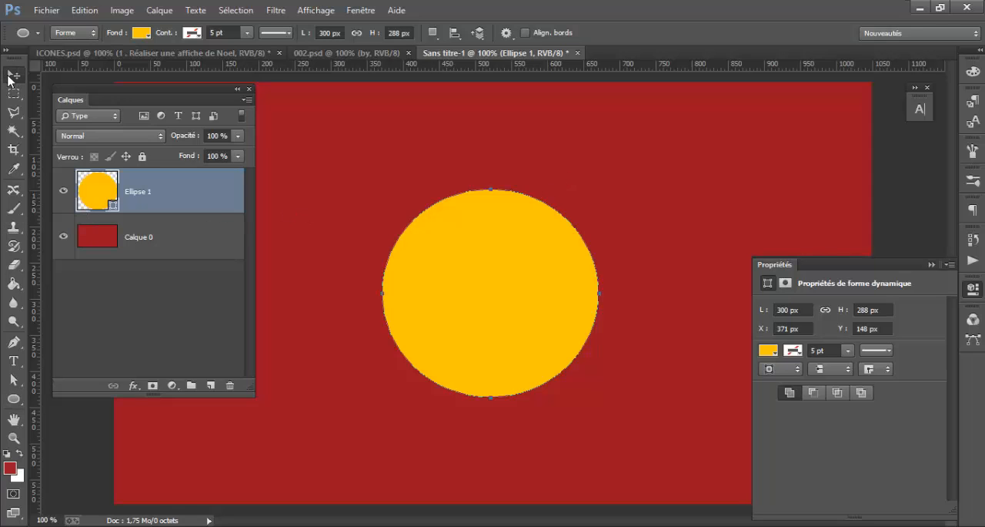
drag(501, 300, 493, 308)
click(276, 10)
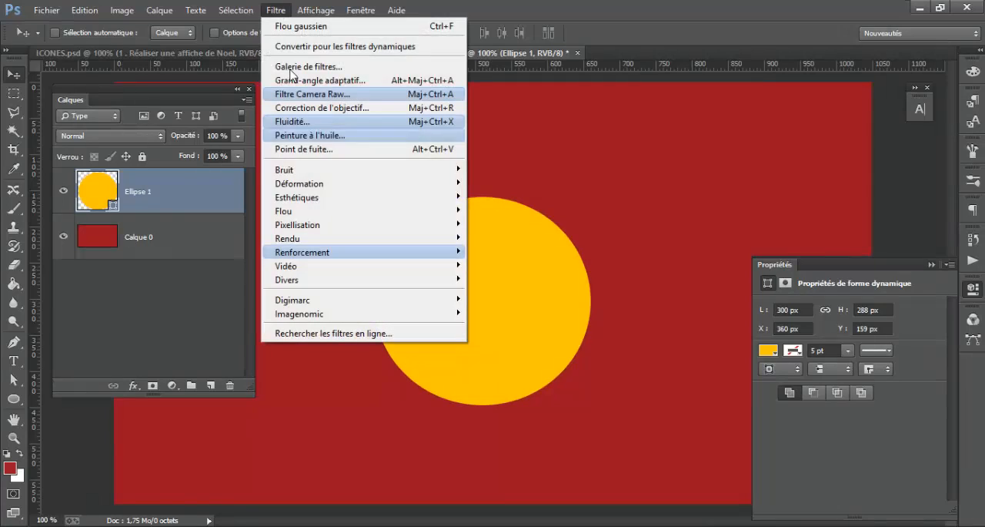
right_click(199, 200)
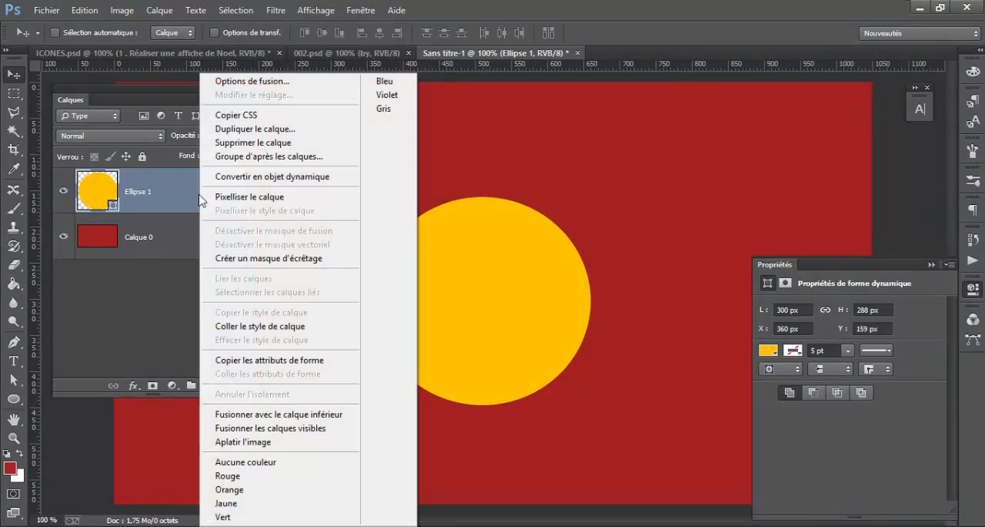
click(250, 197)
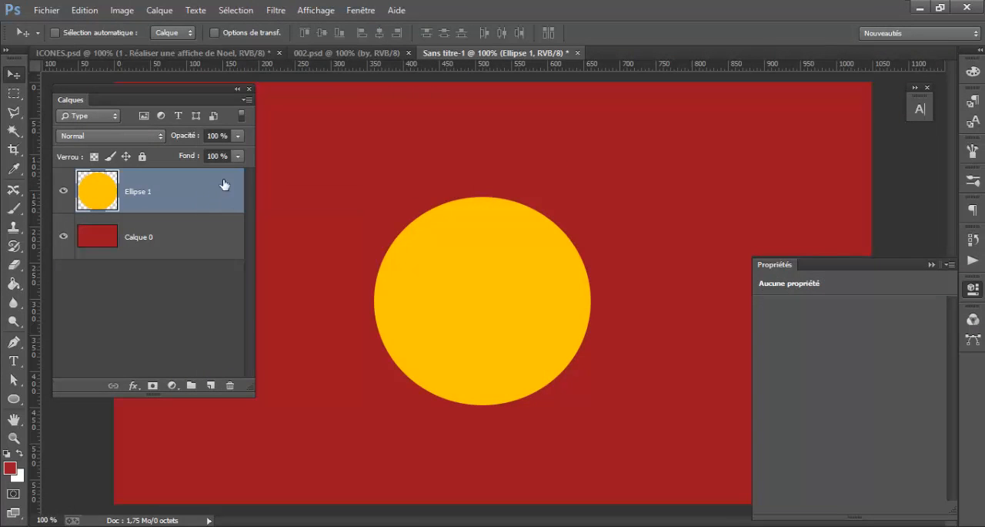
Apply a Gaussian blur with a radius of 86.3 pixels to the yellow ellipse and nudge the glow slightly on the canvas
click(279, 11)
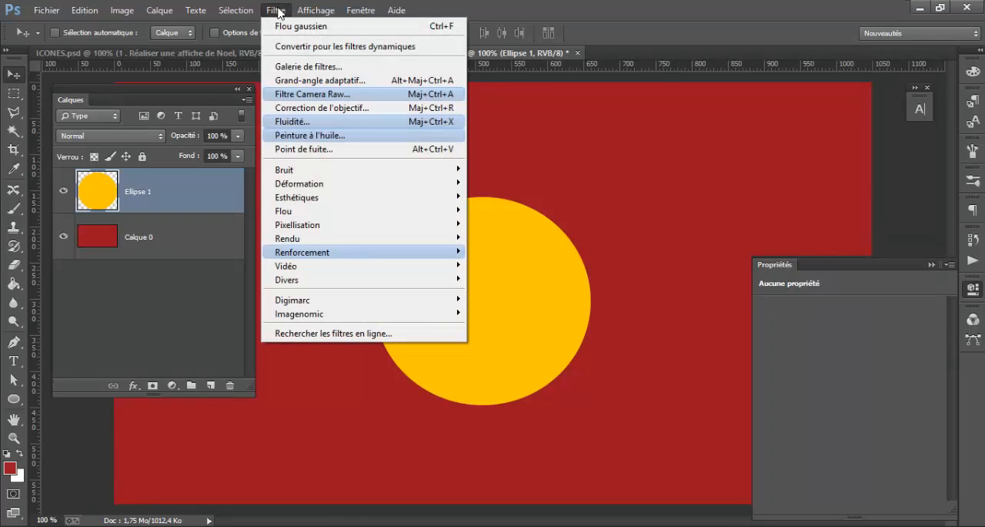
mouse_move(362, 213)
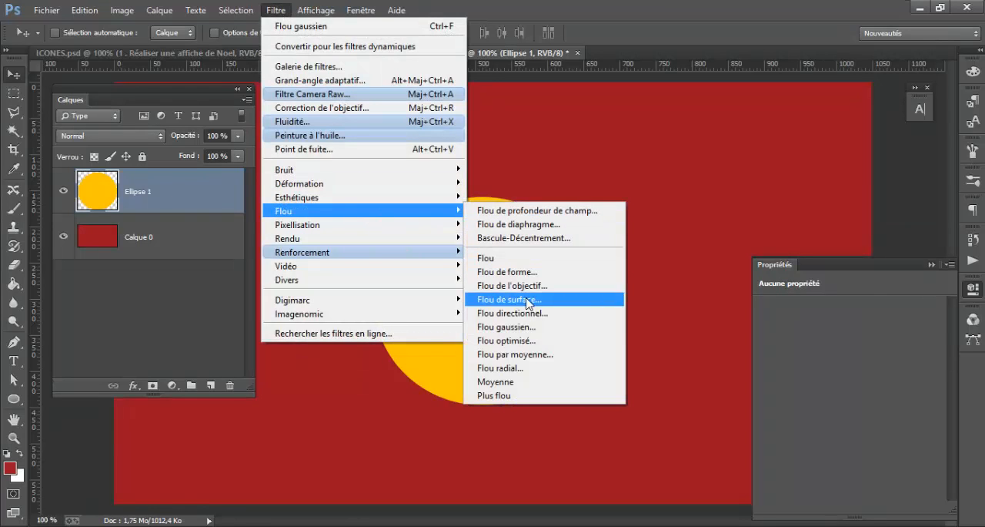
click(530, 327)
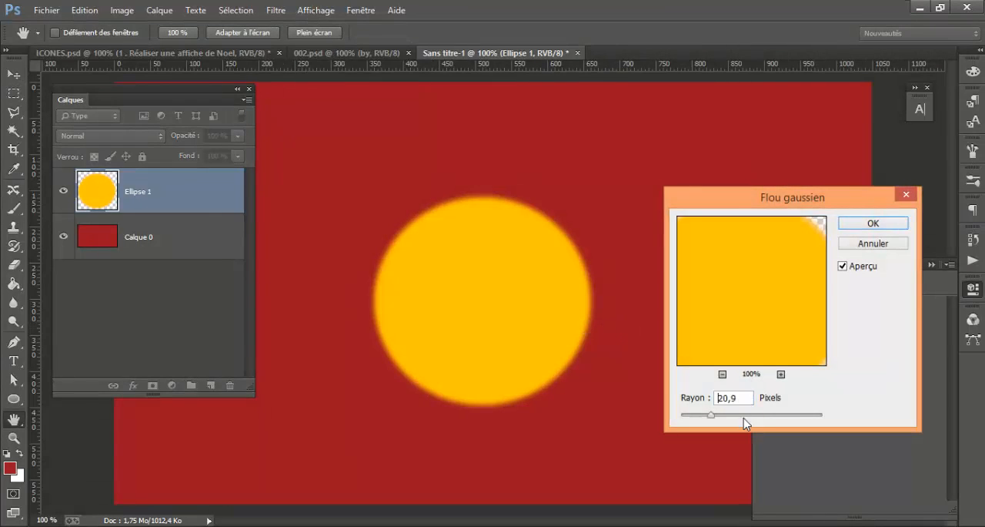
drag(744, 416, 768, 416)
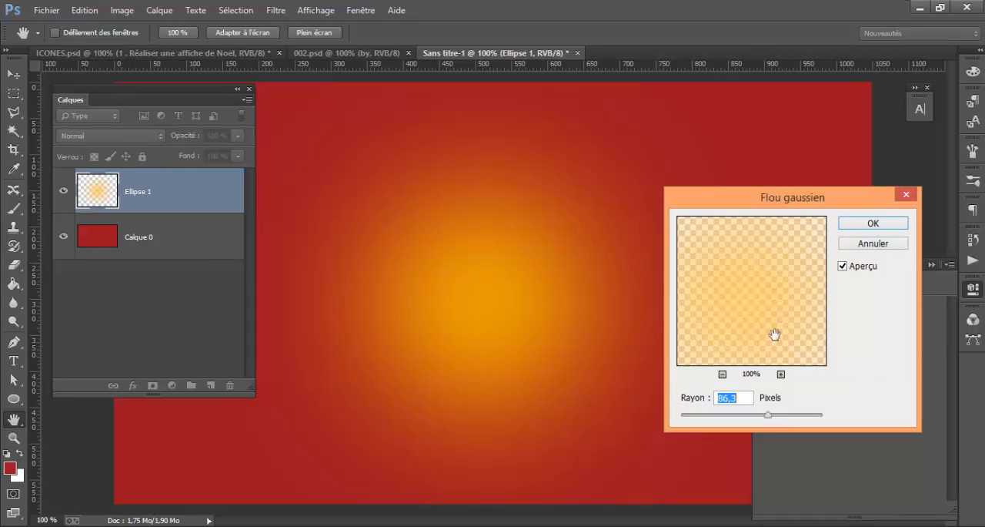
drag(769, 199, 745, 191)
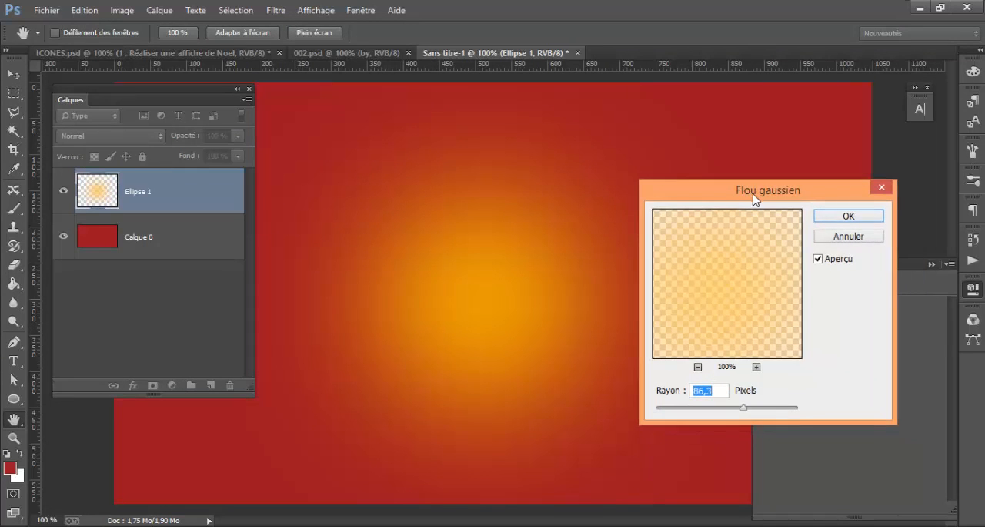
click(848, 216)
mouse_move(497, 319)
mouse_down()
mouse_move(521, 286)
mouse_move(609, 337)
mouse_move(449, 303)
mouse_move(502, 307)
mouse_move(511, 319)
mouse_up()
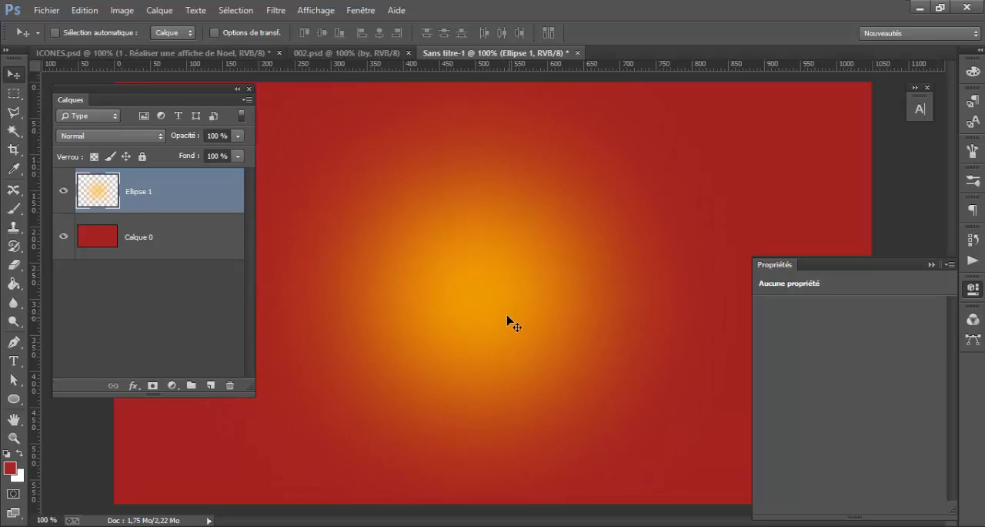
Set the blend mode of the Ellipse 1 layer to Densité couleur +
click(124, 137)
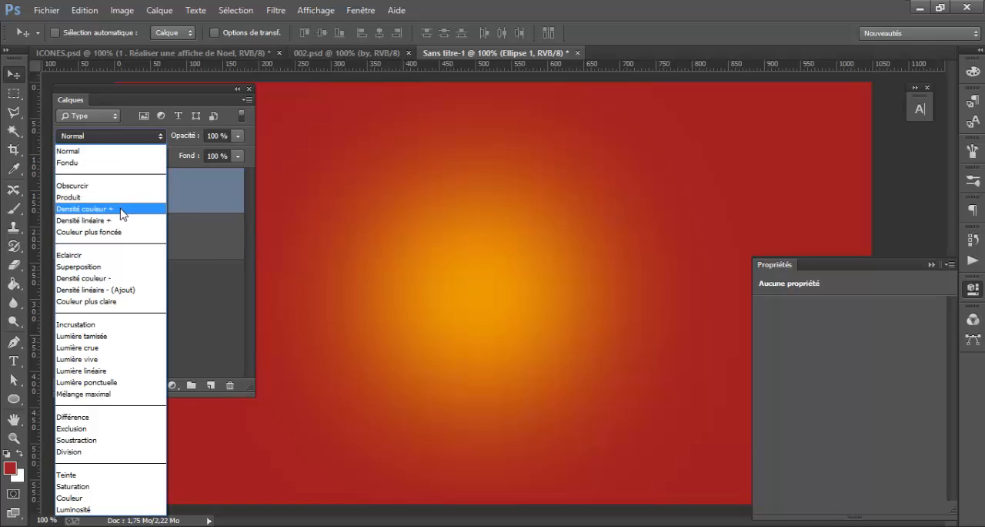
click(85, 208)
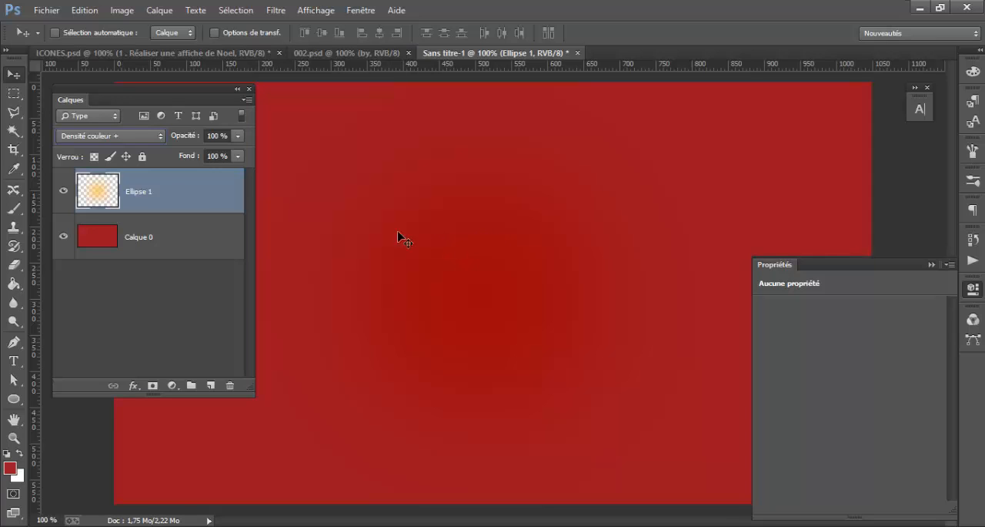
Set the Ellipse 1 layer's blend mode to Densité couleur -, nudge the glow slightly, and compare the canvas with the layer hidden and shown
click(146, 136)
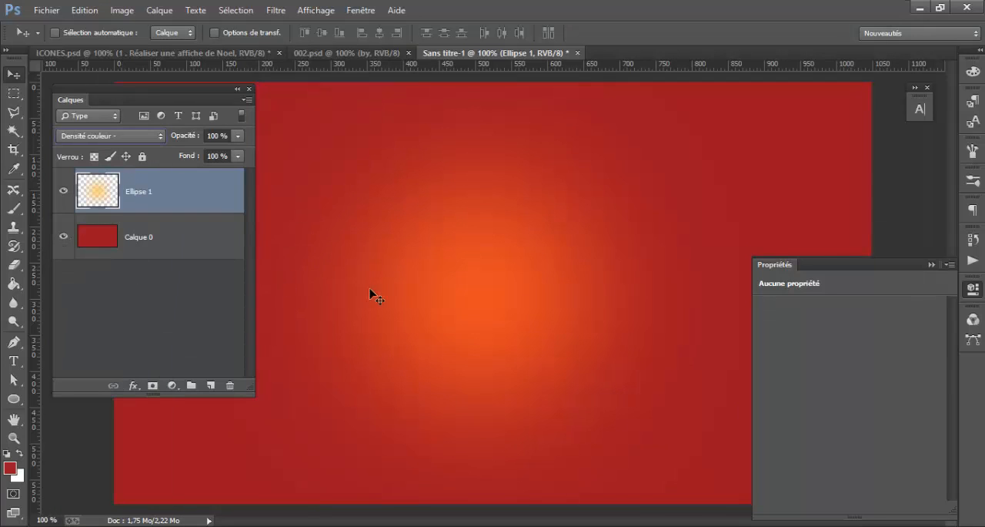
mouse_move(499, 315)
mouse_down()
mouse_move(505, 322)
mouse_move(508, 306)
mouse_up()
click(64, 189)
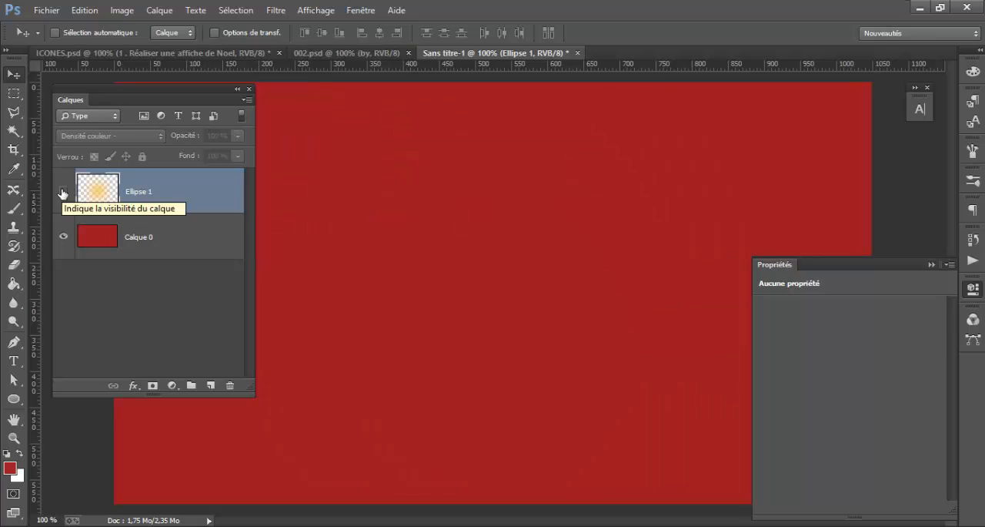
click(63, 192)
click(63, 193)
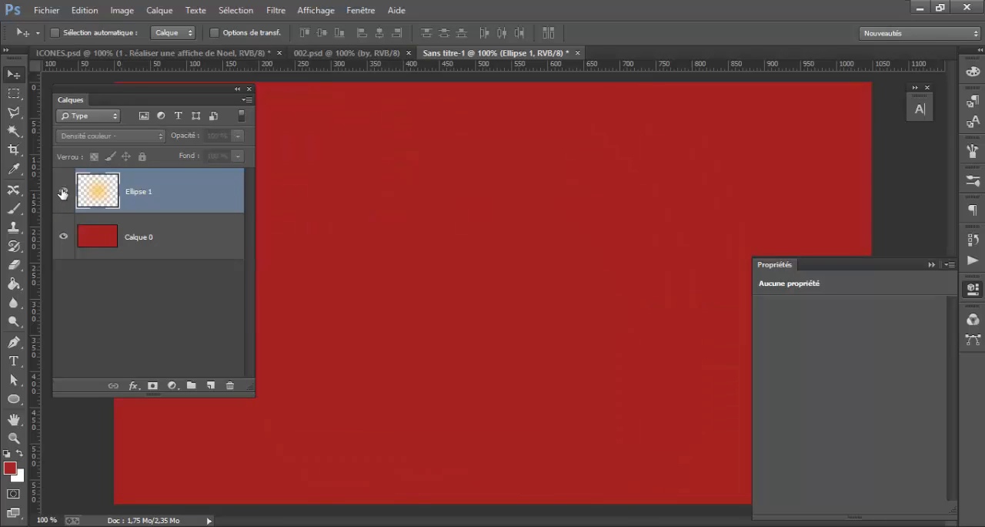
click(63, 193)
Duplicate the Ellipse 1 layer and position the copy above and to the right of the original glow, partly overlapping it
key(ctrl+j)
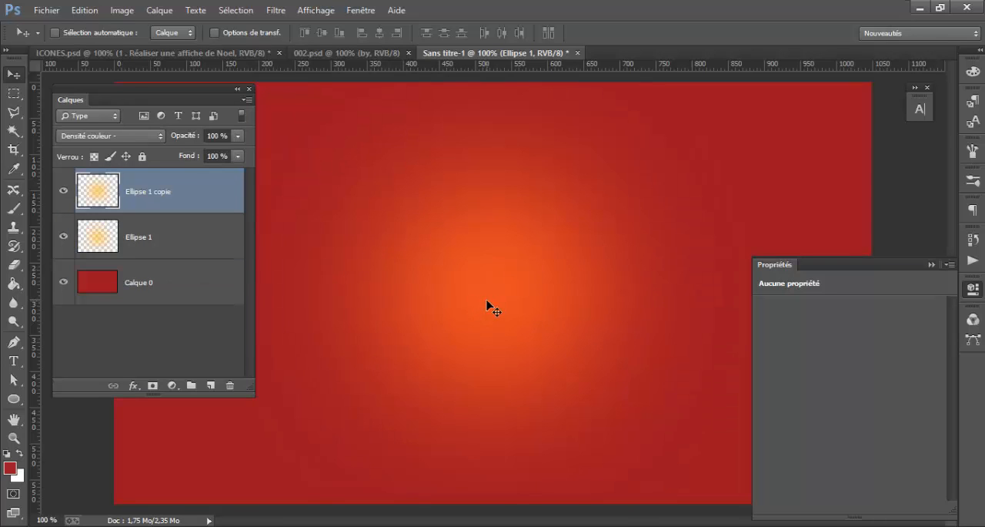
drag(460, 328, 632, 233)
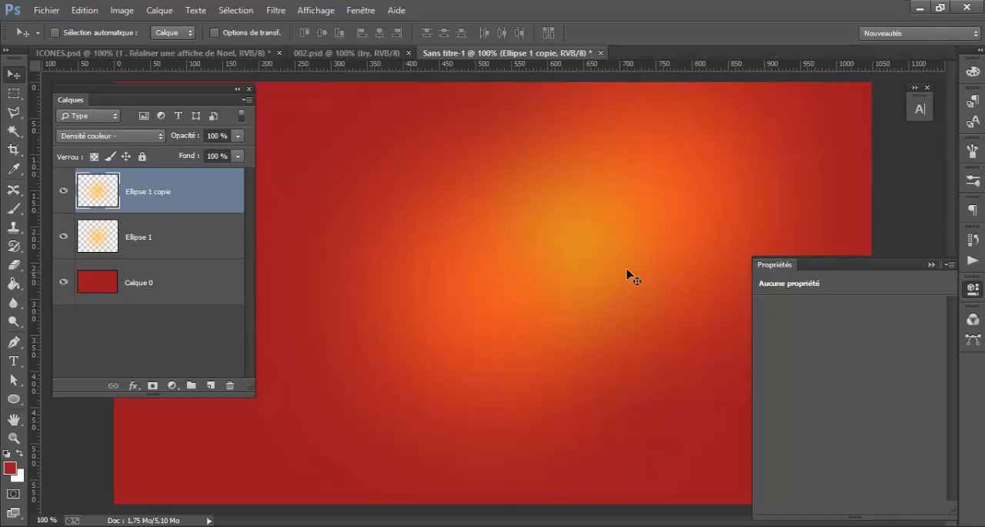
drag(627, 275, 651, 273)
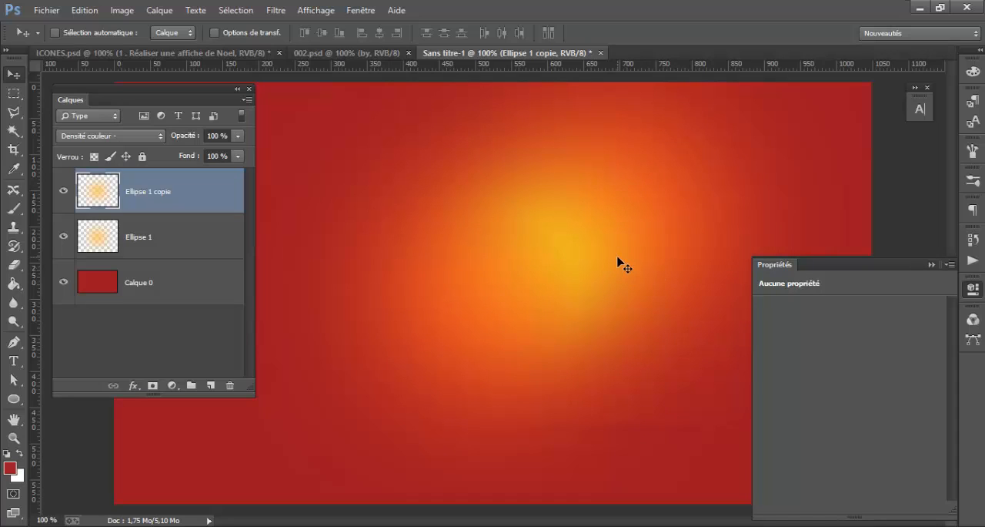
Make two more copies of the glow, placing one toward the lower left and the other toward the lower right of the poster
drag(656, 216, 393, 334)
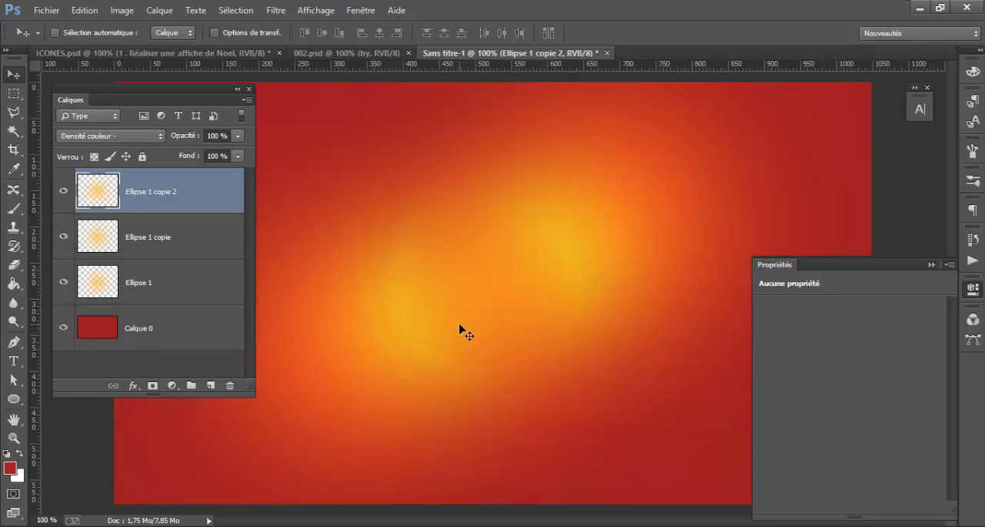
drag(460, 331, 866, 420)
click(982, 295)
drag(808, 413, 760, 392)
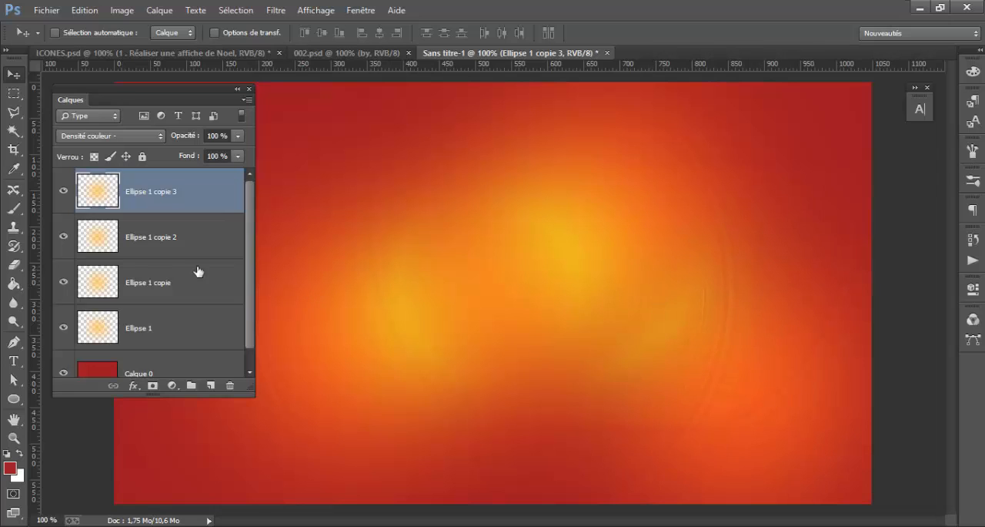
Rename the red background layer Calque 0 as "Fond rouge"
scroll(175, 326, down, 1)
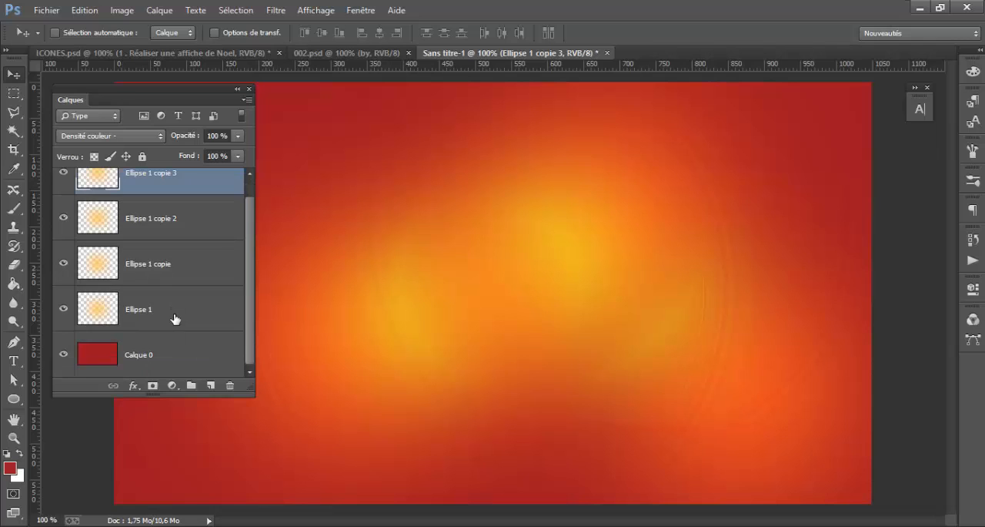
click(175, 352)
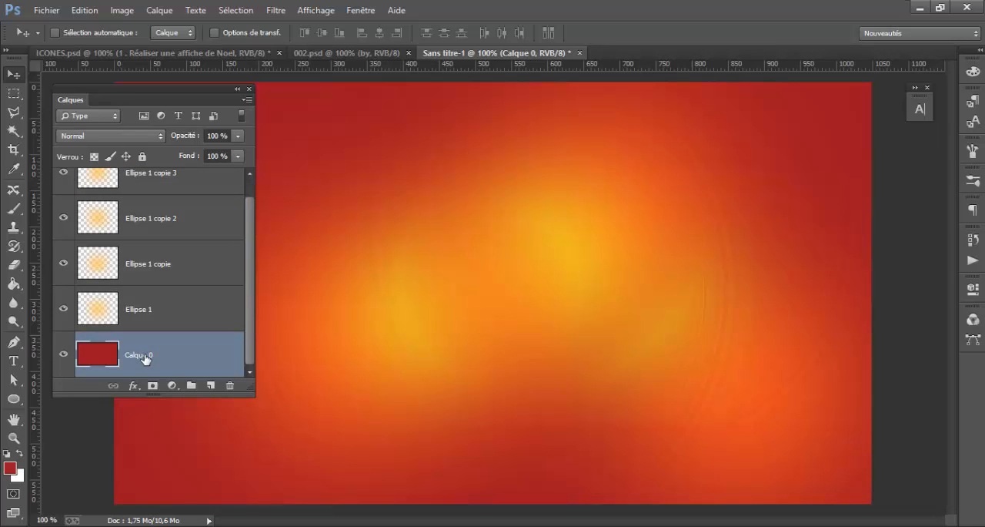
double_click(142, 355)
text(Fond)
key(Return)
double_click(145, 356)
click(144, 355)
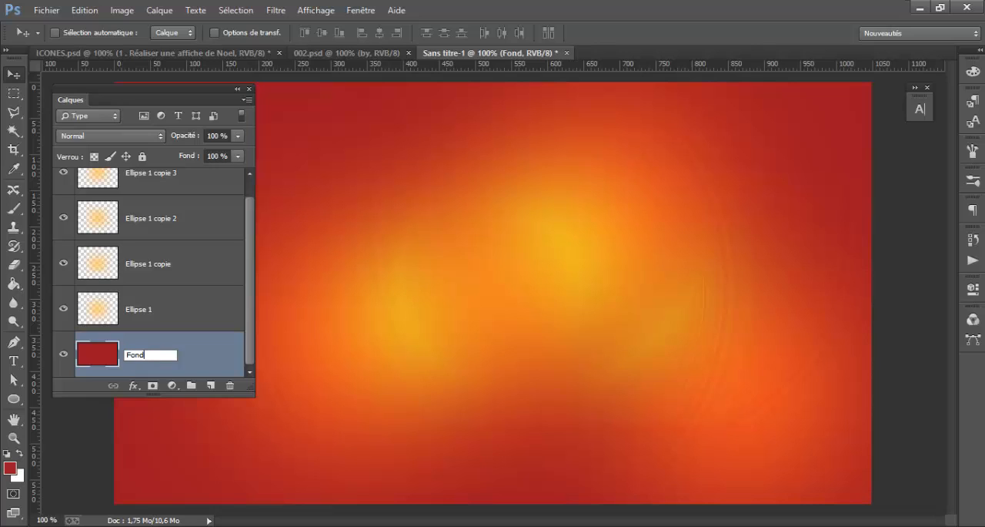
text(rouge)
key(Return)
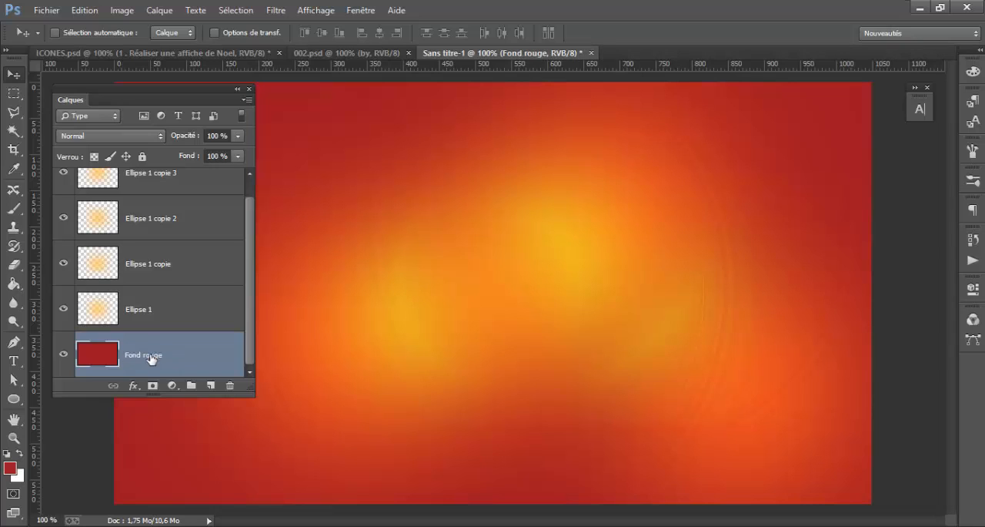
Put the Fond rouge layer into a group, collapse the group and name it "Fond"
key(ctrl+g)
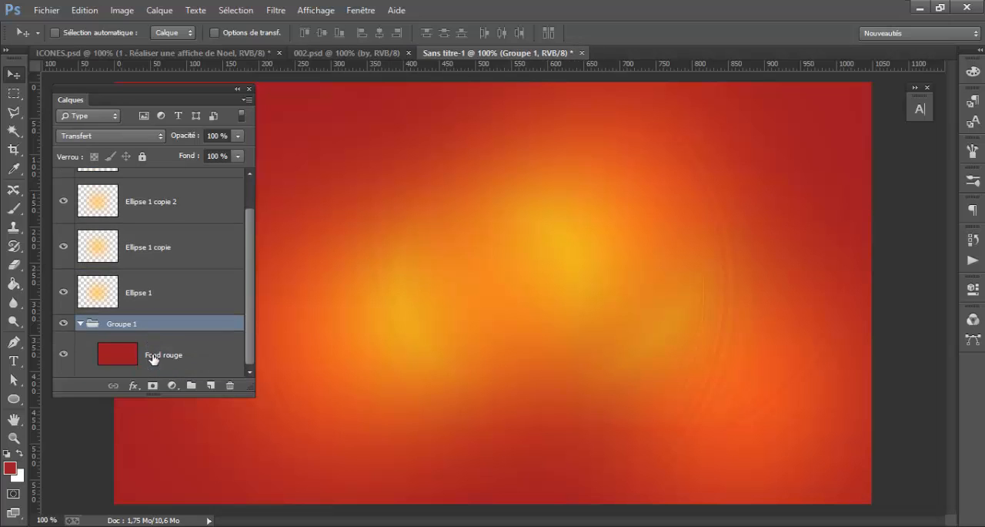
mouse_move(169, 357)
mouse_down()
mouse_move(169, 330)
mouse_move(167, 348)
mouse_up()
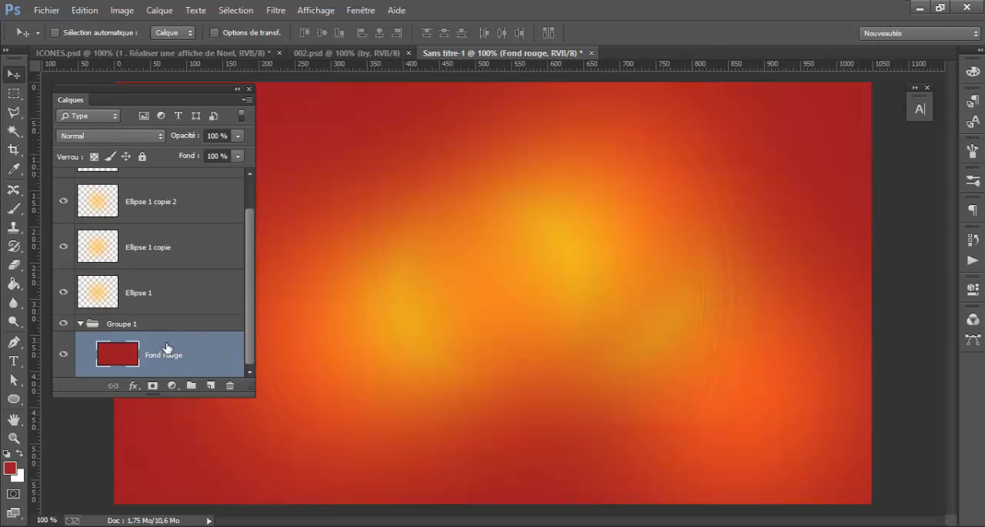
click(84, 324)
double_click(120, 362)
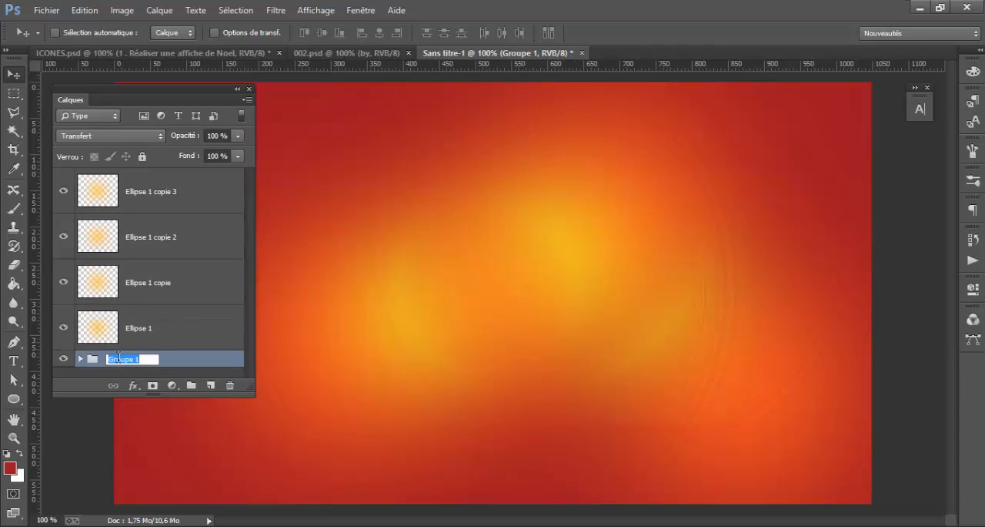
text(Fond)
key(Return)
Write "Leak Light" as 89 pt demonstration text over the glows and delete the text layer
click(183, 331)
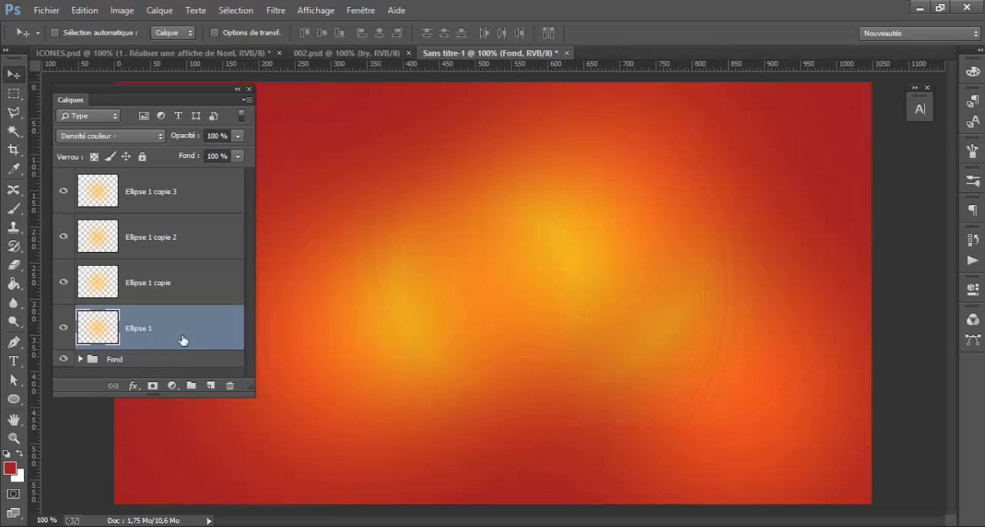
shift+click(182, 193)
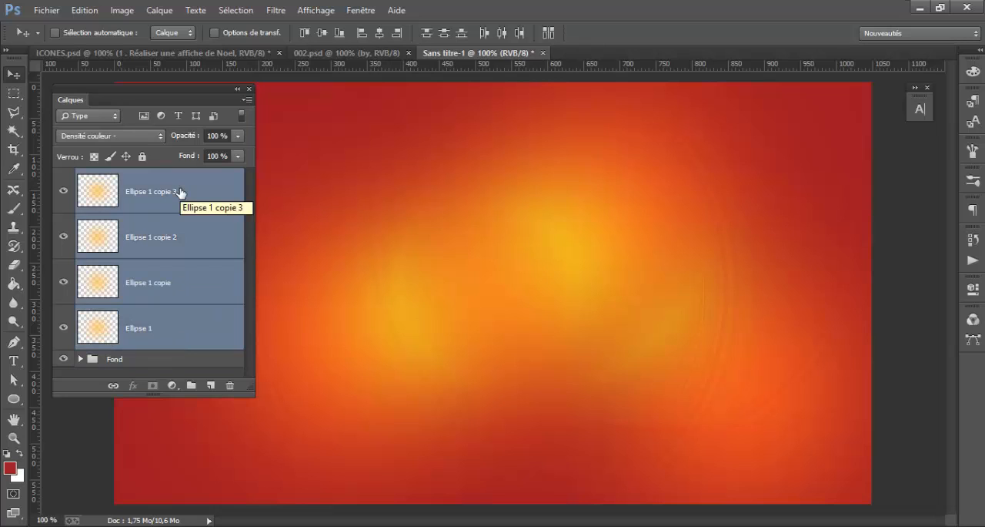
click(13, 362)
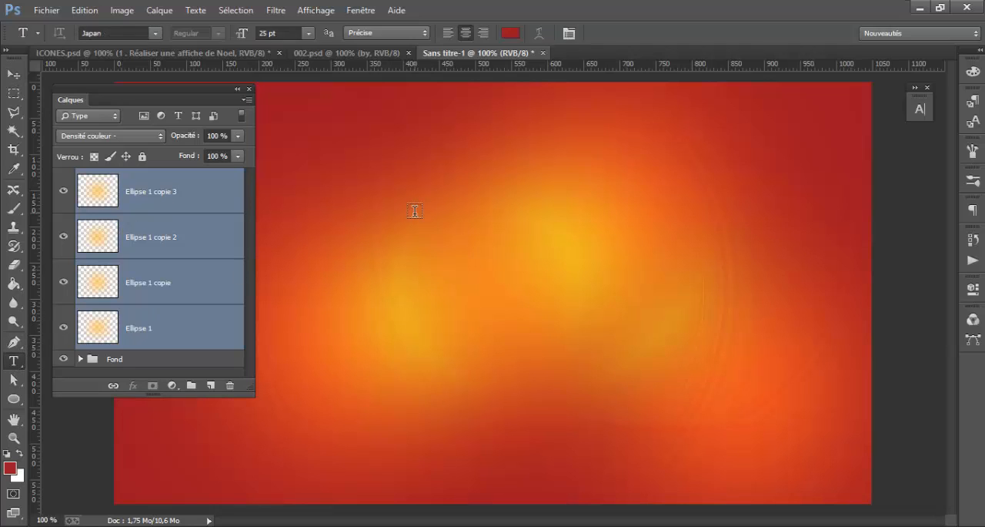
click(414, 297)
text(Leak)
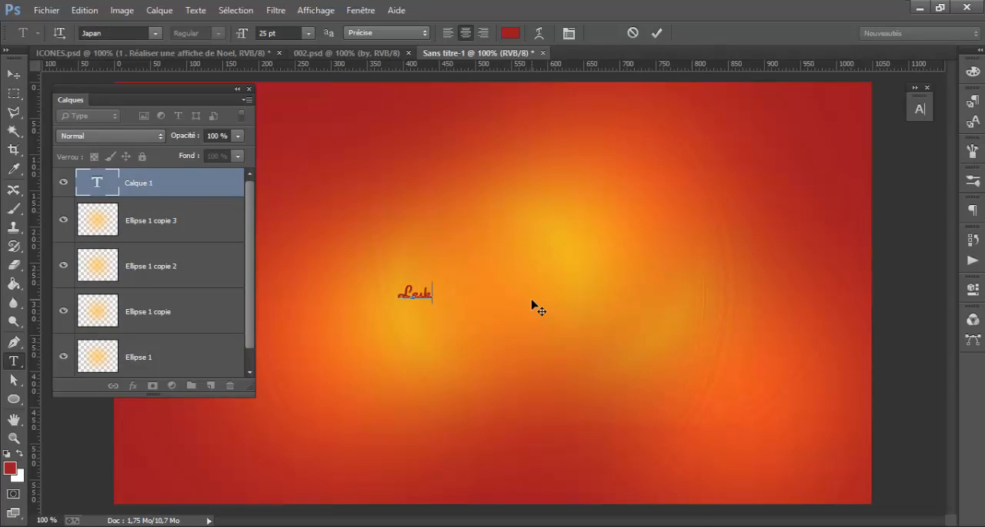
text( Light)
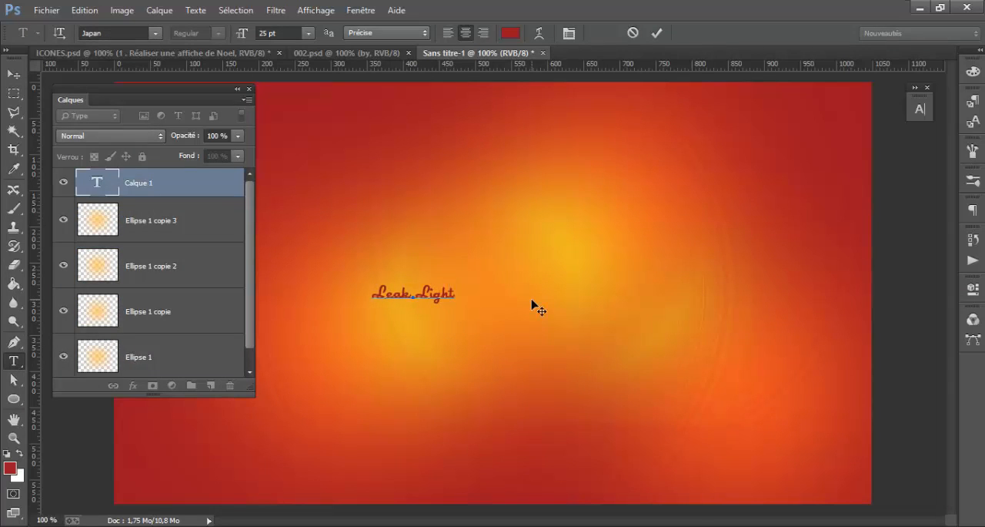
triple_click(438, 291)
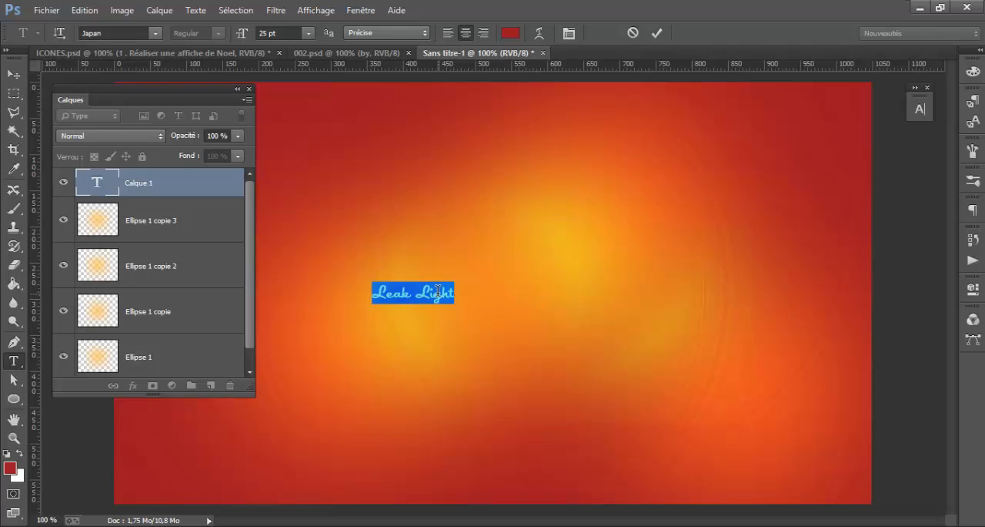
drag(245, 37, 294, 39)
drag(432, 171, 542, 201)
double_click(553, 323)
triple_click(549, 323)
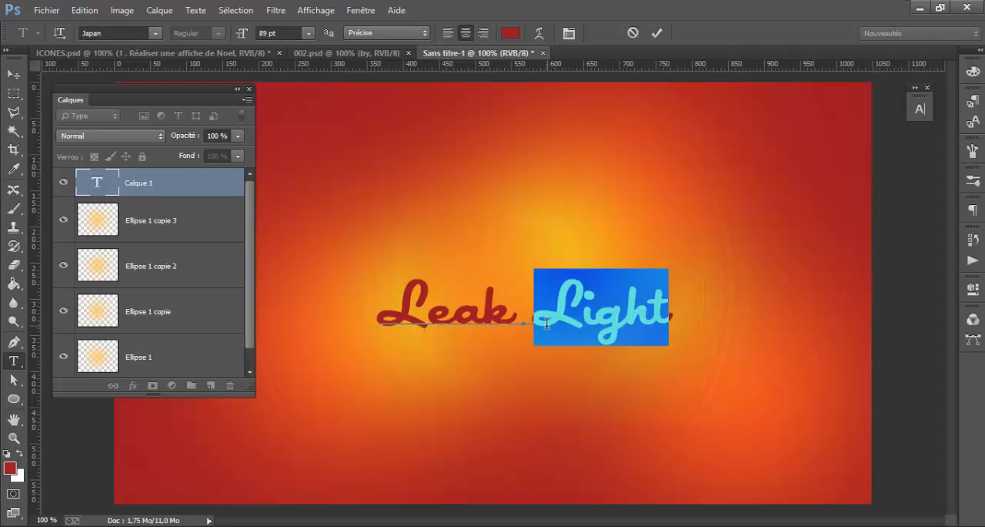
click(14, 75)
key(Delete)
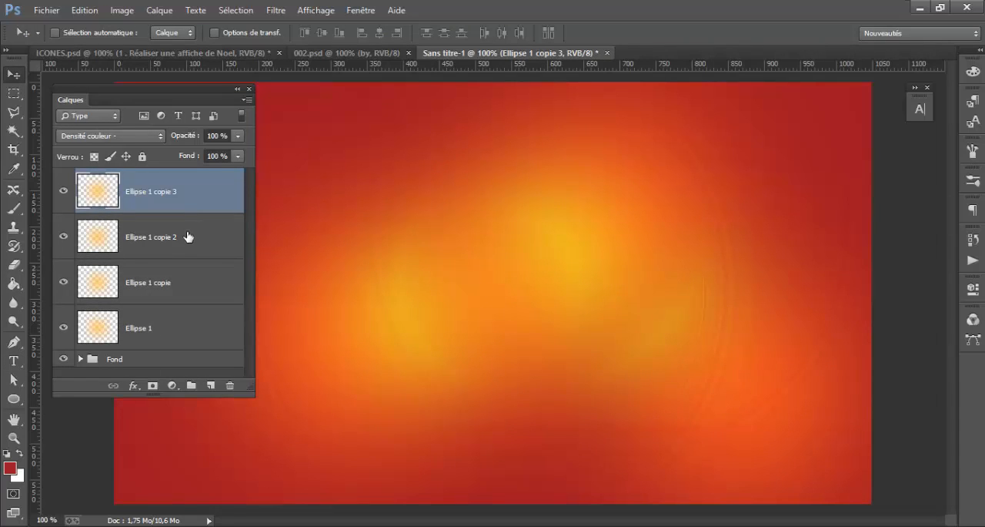
Group the four ellipse layers and name the group "Leak light"
shift+click(189, 312)
key(ctrl+g)
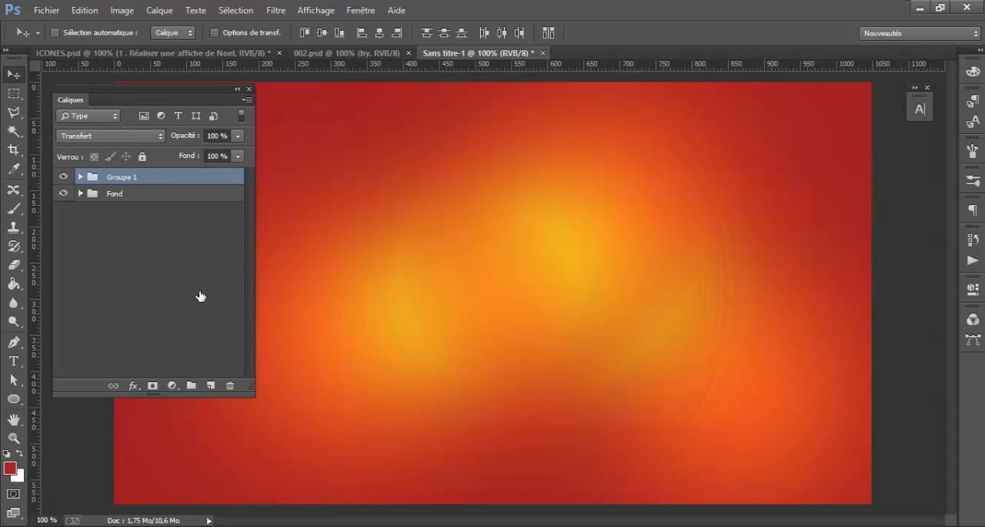
double_click(122, 177)
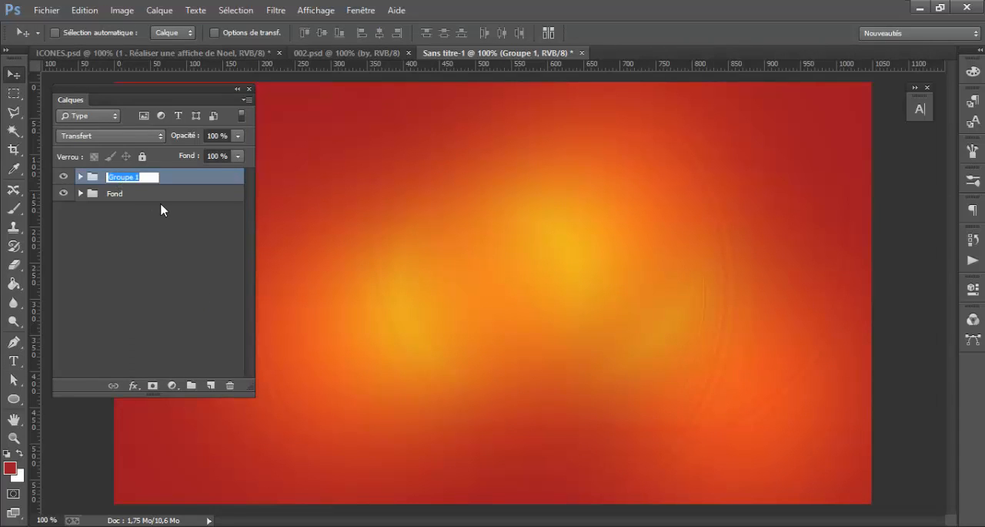
text(Leak light)
click(751, 525)
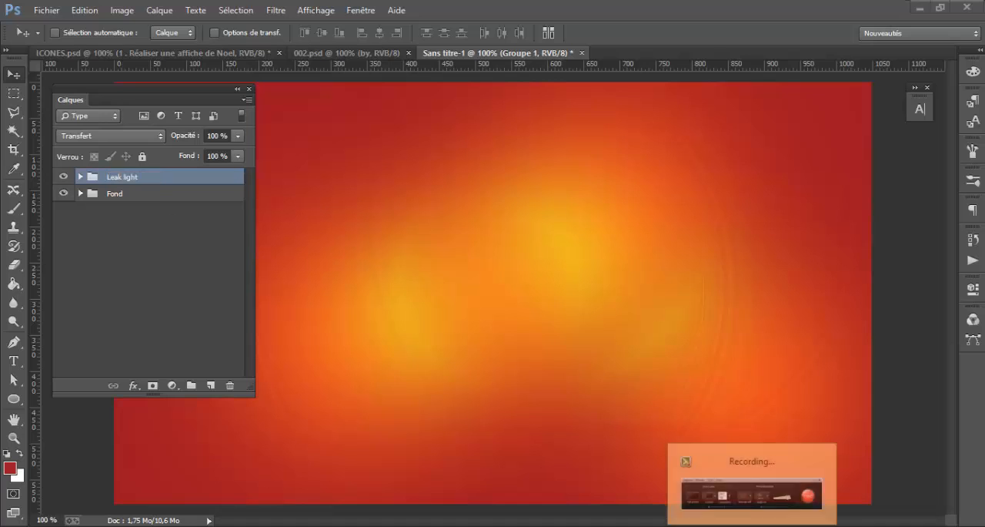
click(638, 468)
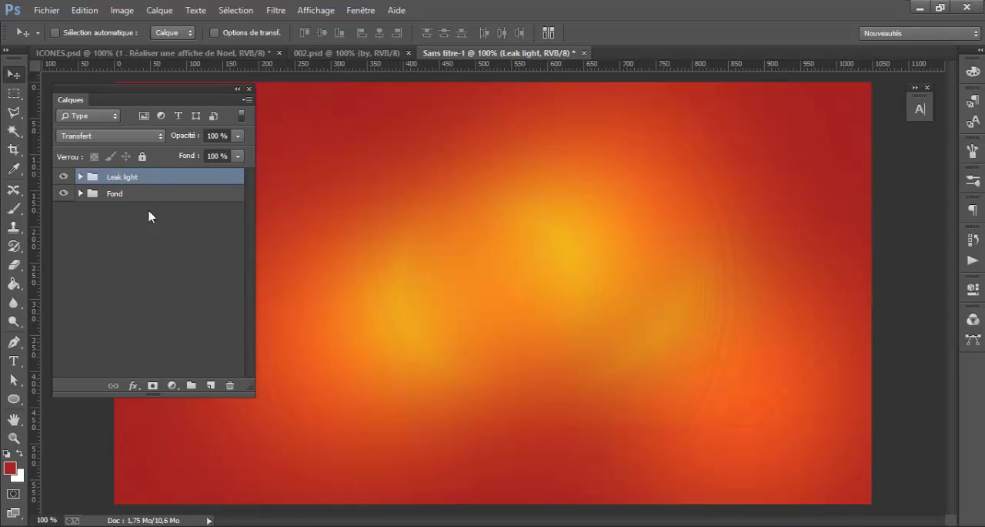
Apply a Gaussian blur with a radius of 49.7 pixels to the Ellipse 1 copie 3 layer inside the Leak light group
click(80, 177)
scroll(174, 255, down, 1)
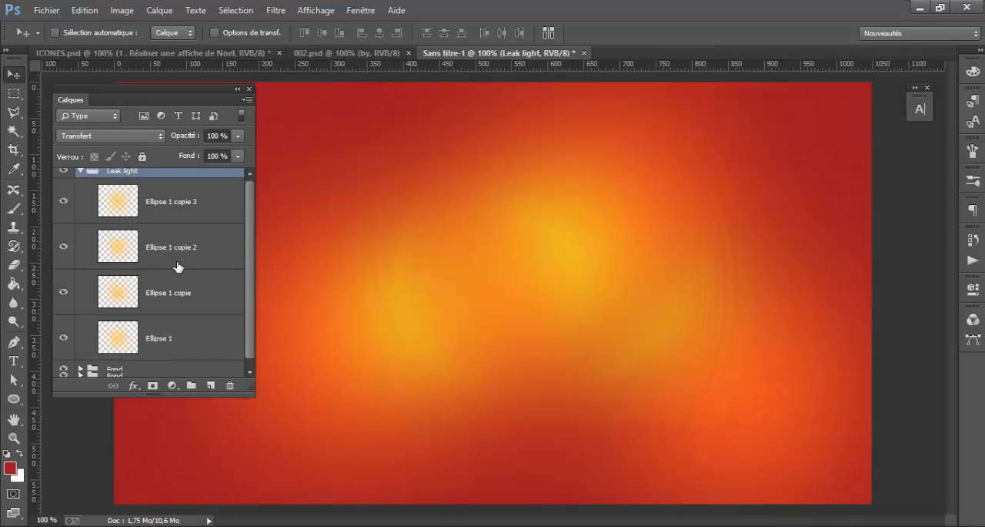
click(183, 221)
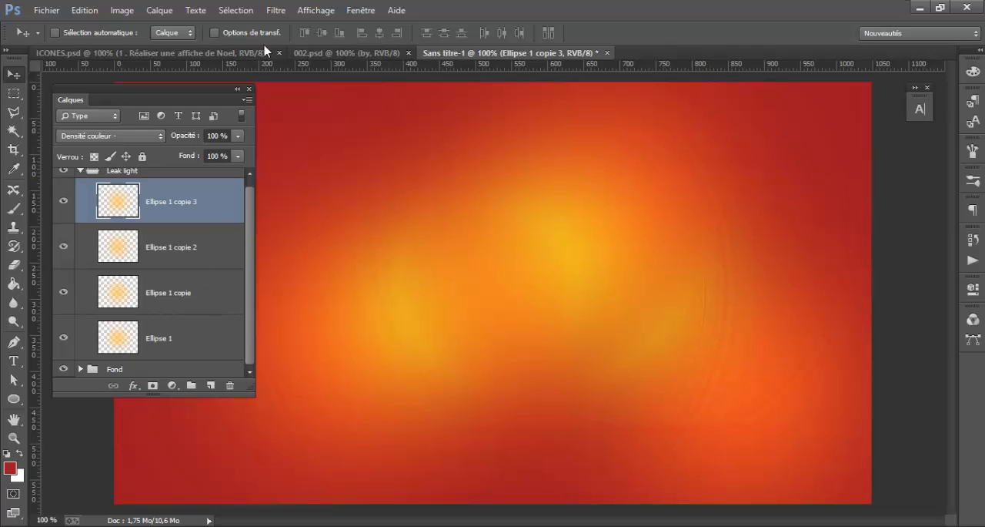
click(276, 10)
mouse_move(390, 213)
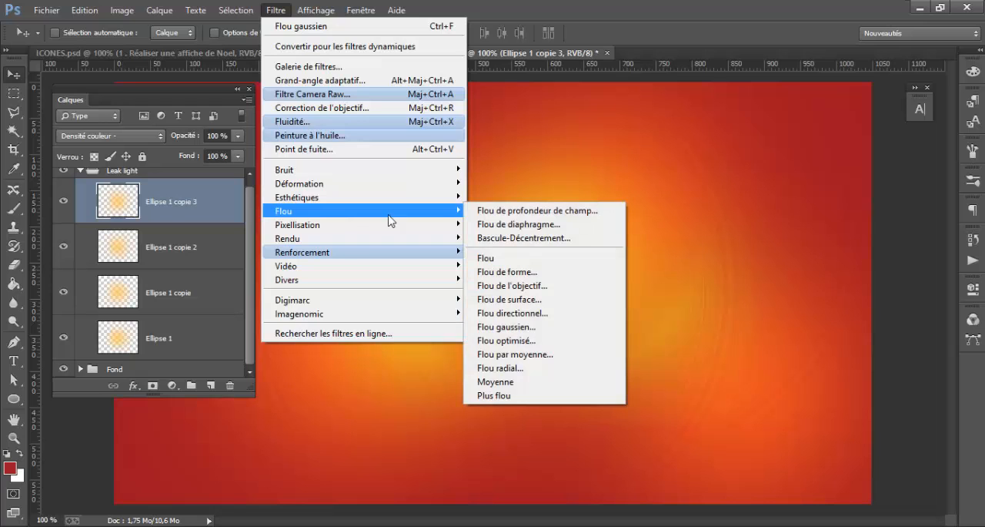
click(506, 326)
drag(781, 194, 423, 188)
drag(373, 408, 372, 406)
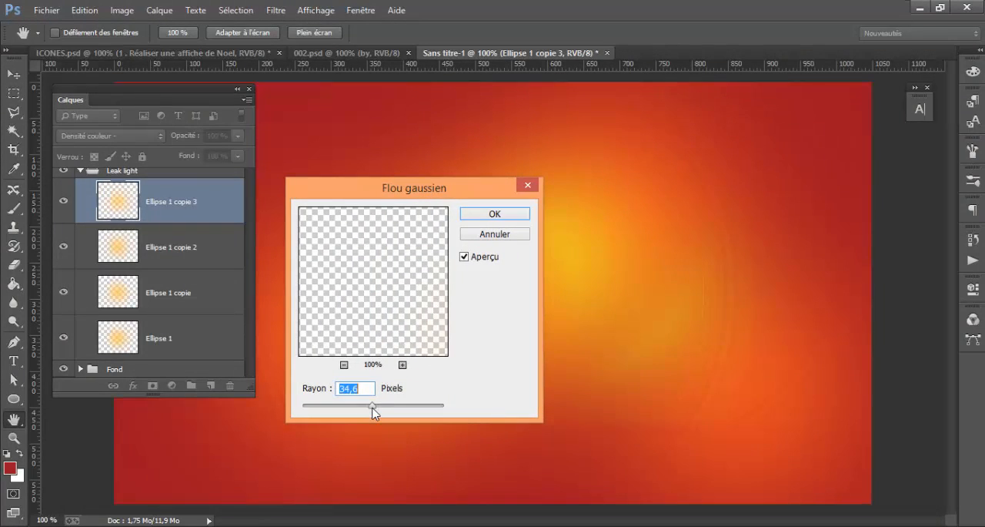
click(381, 407)
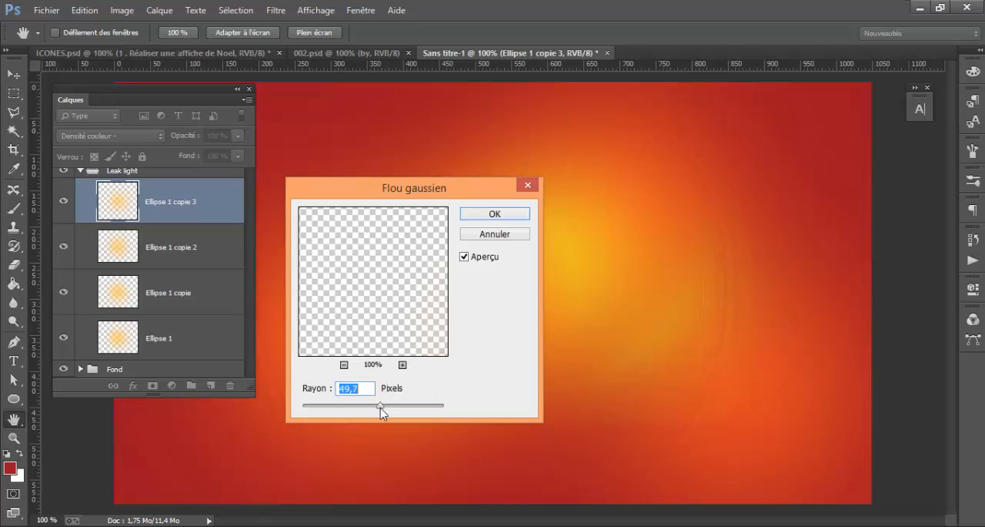
click(500, 214)
Reapply the last Gaussian blur to the Ellipse 1 copie 2, Ellipse 1 copie and Ellipse 1 layers
click(184, 244)
click(276, 10)
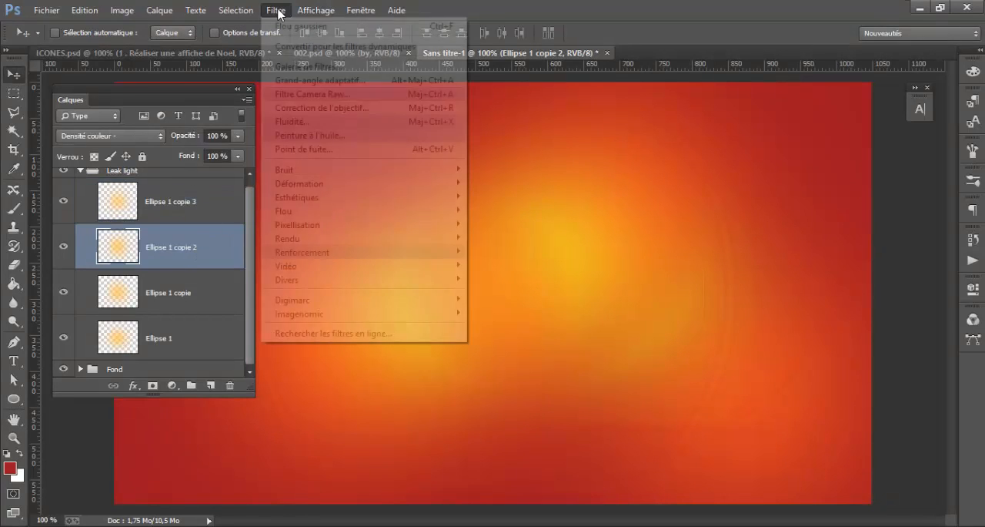
click(288, 27)
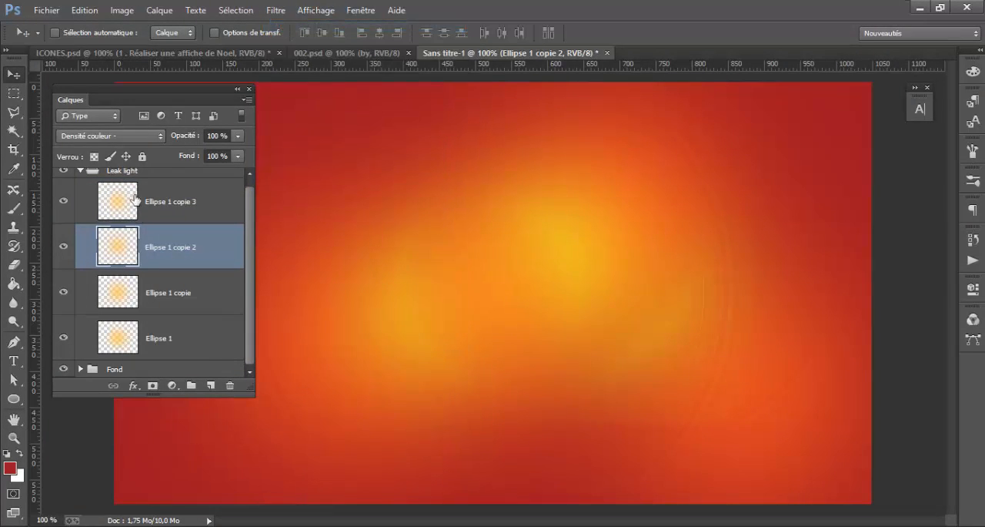
click(185, 294)
click(276, 10)
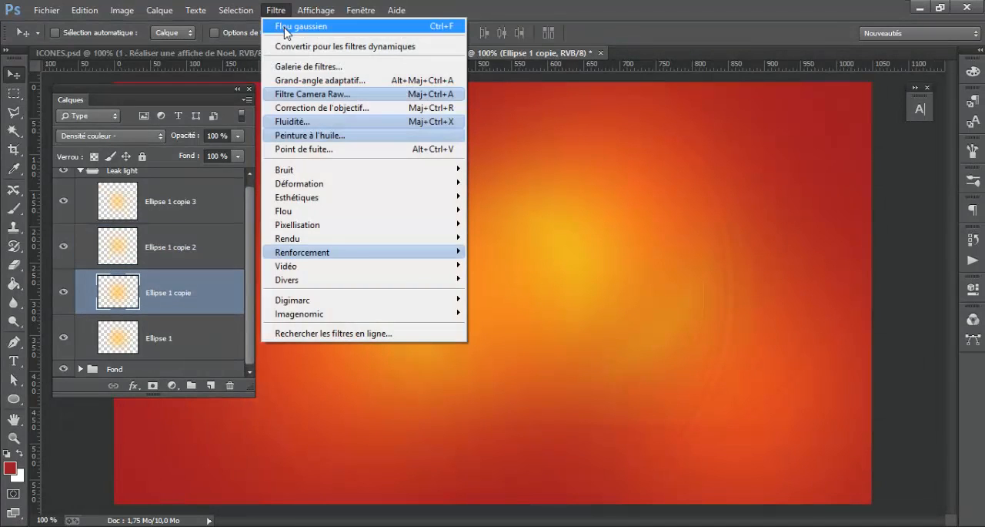
click(284, 27)
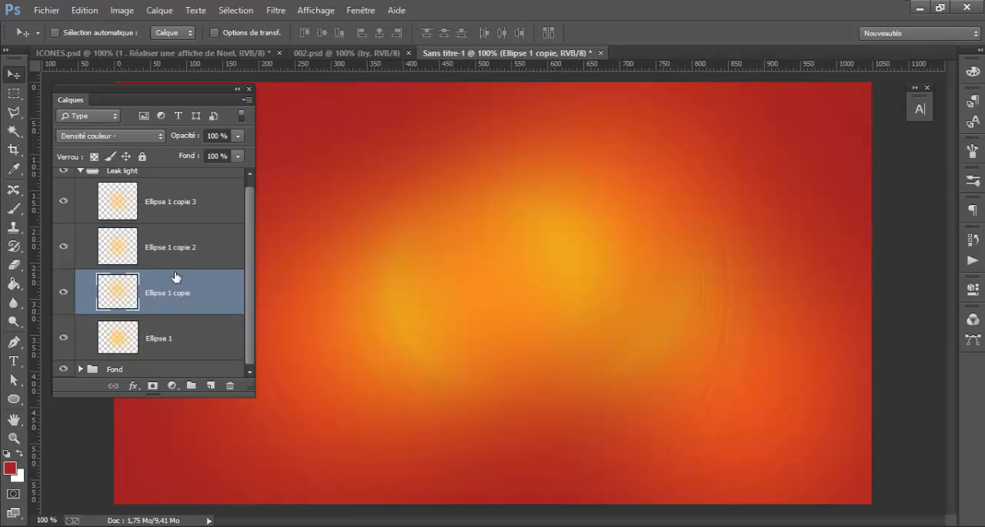
click(178, 336)
click(275, 10)
click(285, 27)
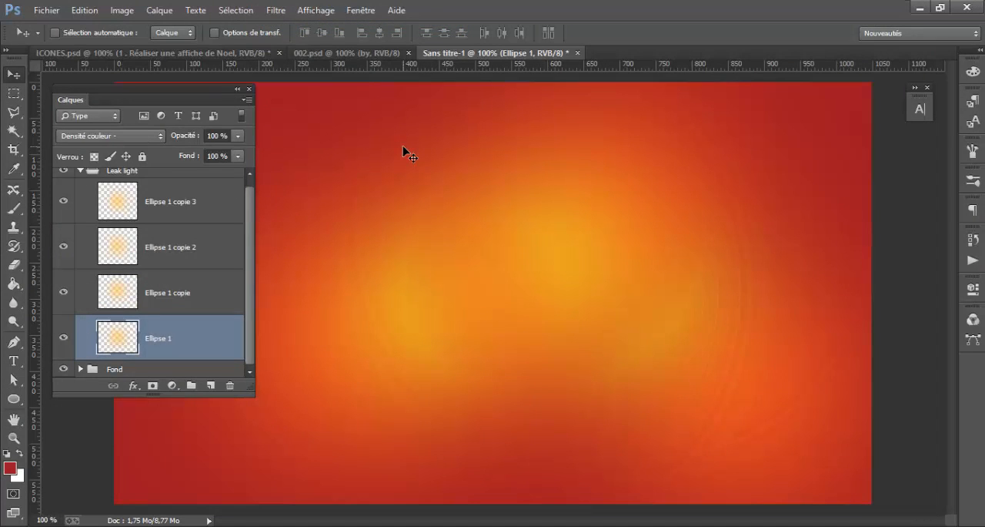
Duplicate the Ellipse 1 glow and place the copy in the upper-left corner of the poster
scroll(133, 221, up, 1)
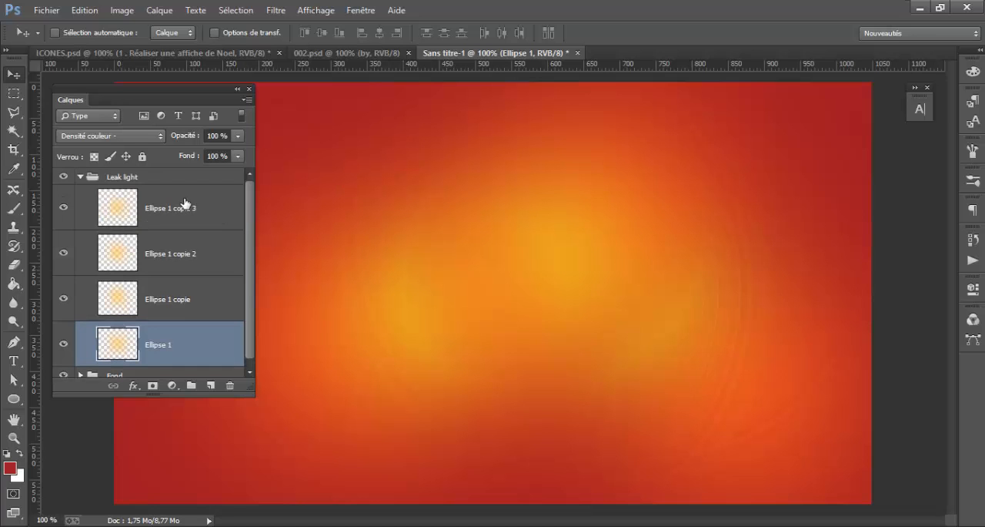
drag(688, 359, 480, 218)
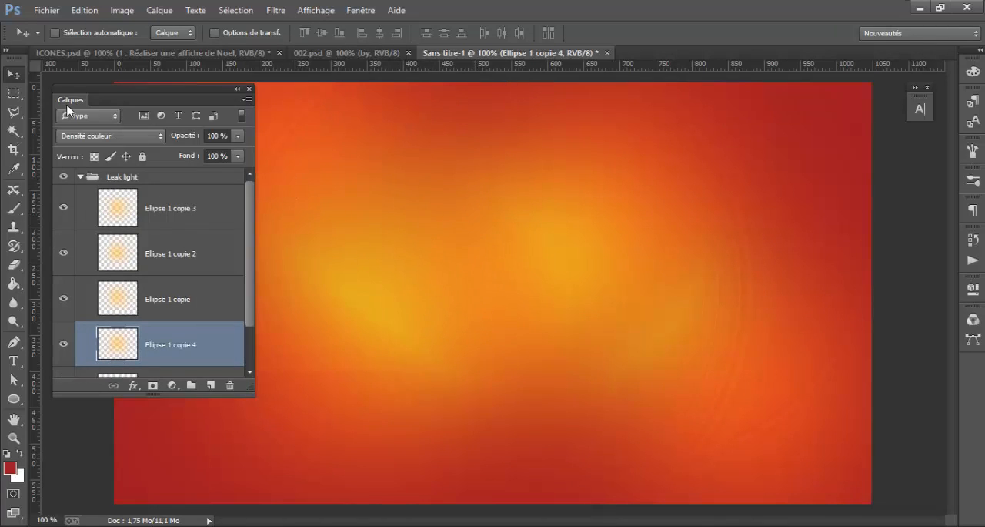
click(238, 90)
drag(325, 227, 226, 208)
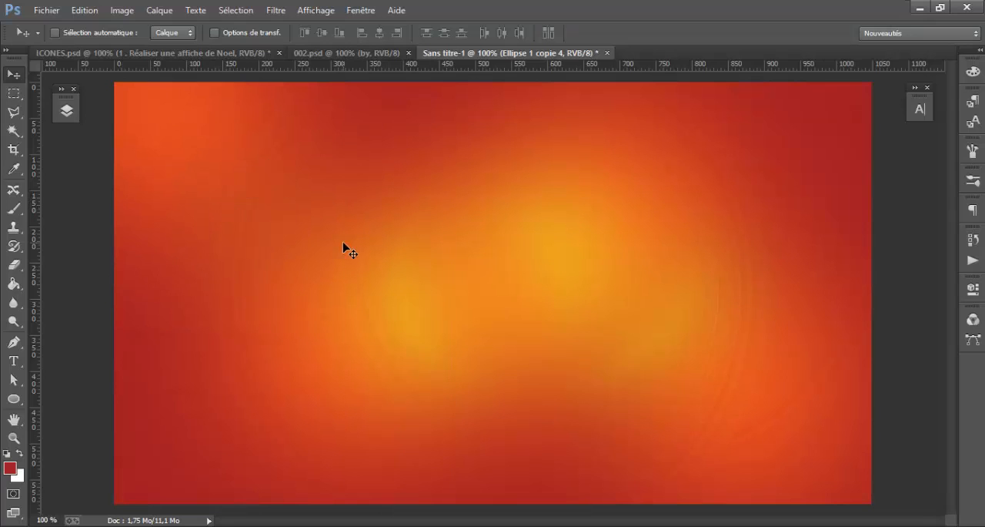
Rename the Leak light group as "Leak light Yellow" and collapse it
click(66, 110)
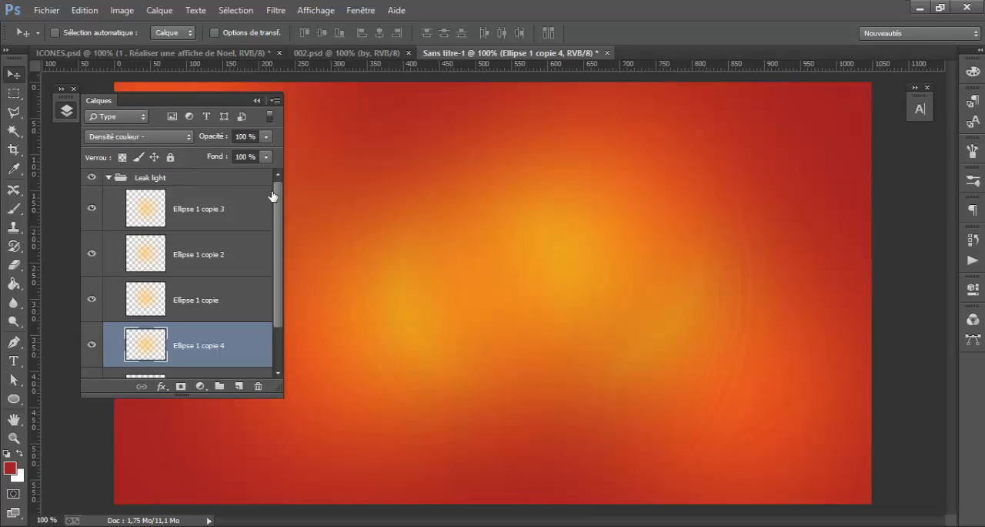
scroll(225, 281, down, 2)
scroll(225, 279, up, 2)
click(225, 215)
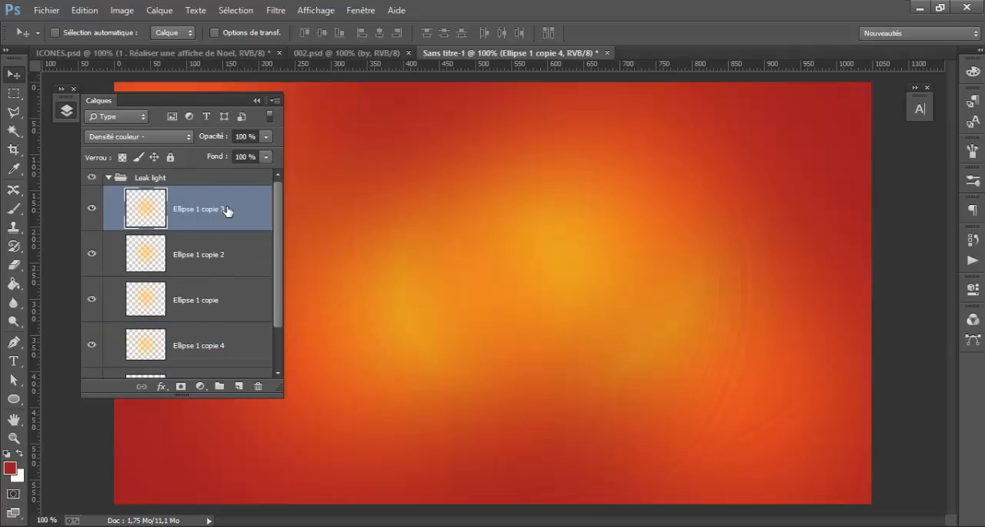
double_click(158, 177)
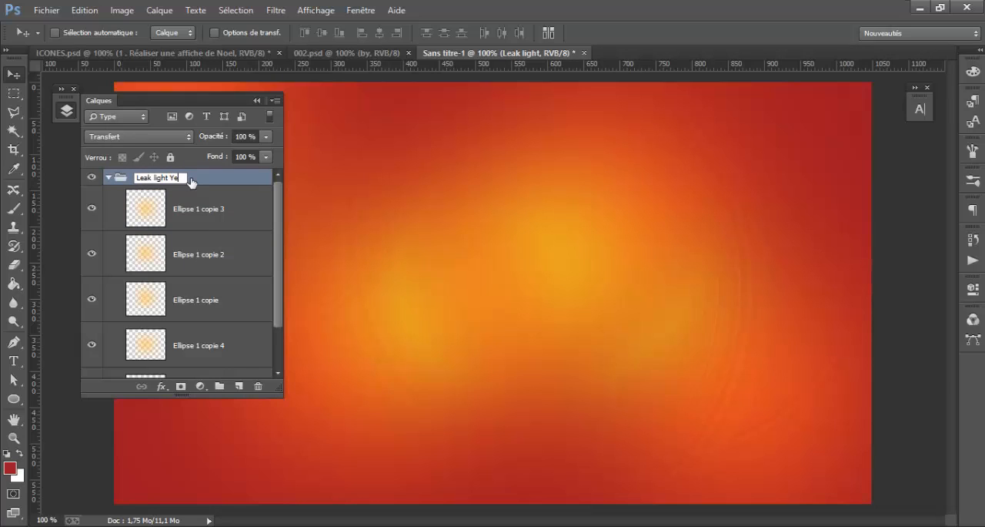
text(Yellow)
click(249, 182)
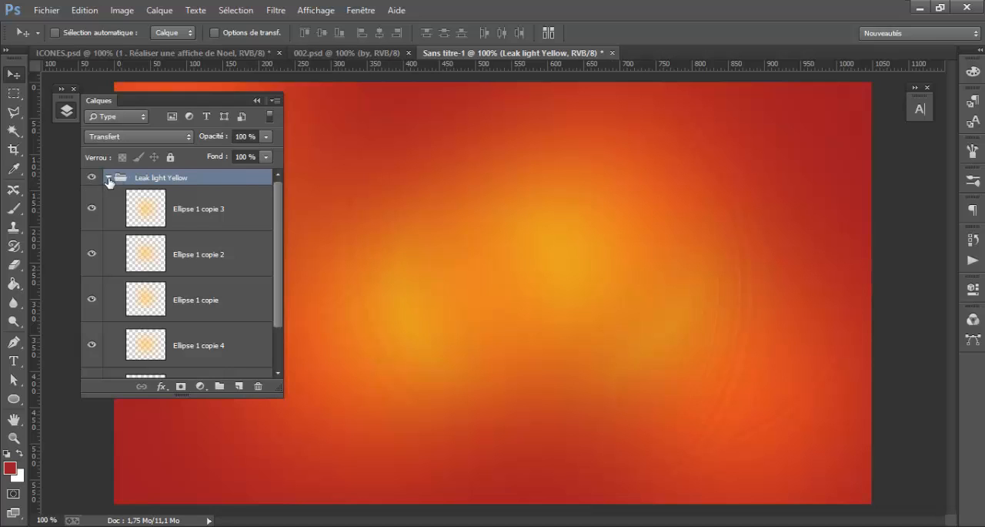
click(109, 178)
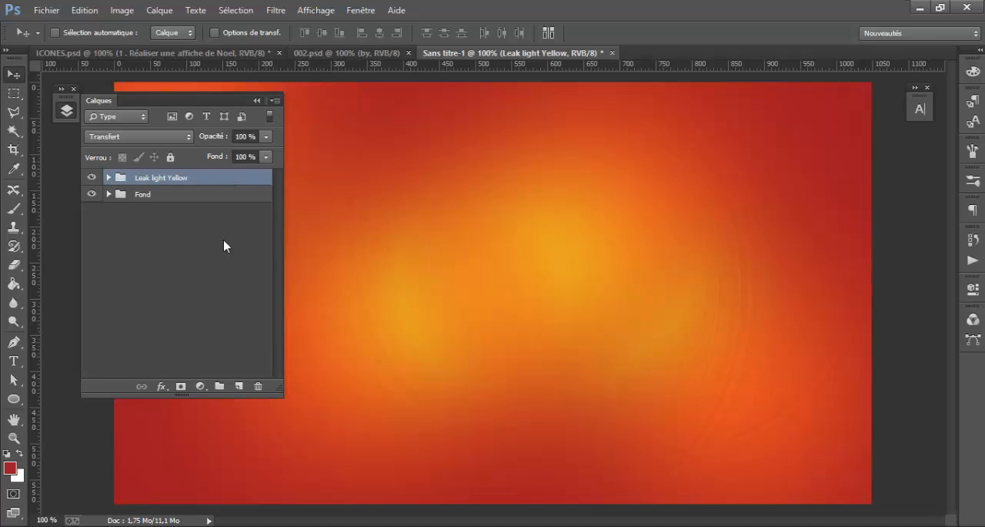
Draw a white circle about 151 px in diameter near the poster's centre and rasterize its layer
click(20, 454)
click(14, 399)
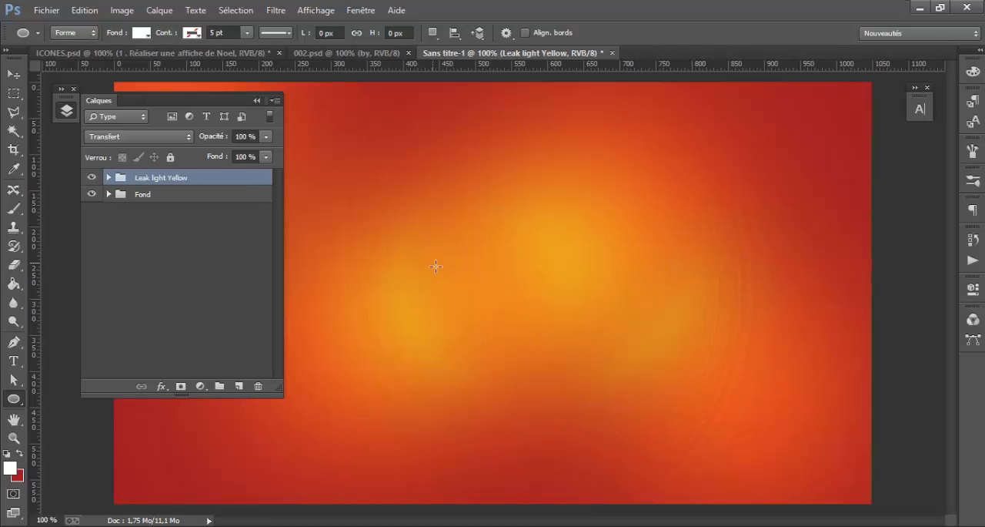
drag(433, 264, 542, 372)
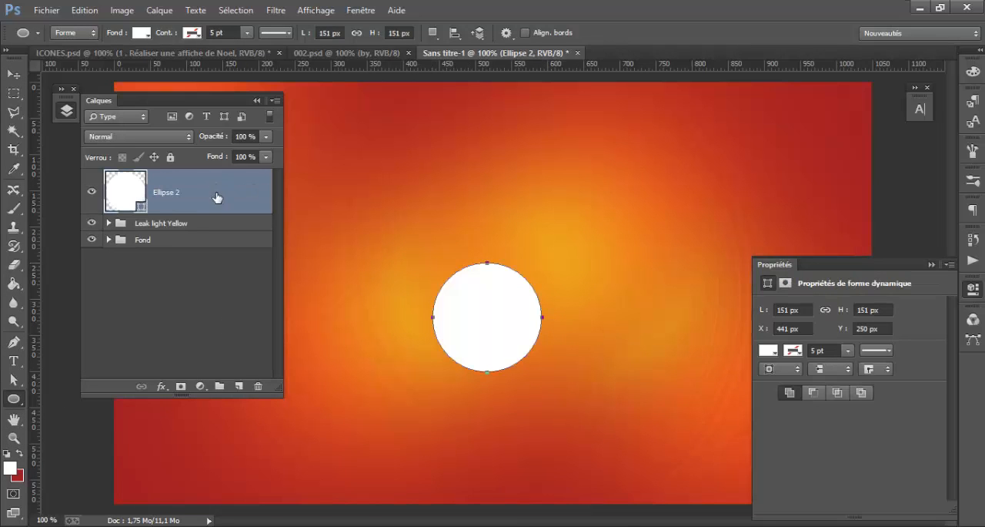
right_click(216, 197)
click(275, 198)
Apply a Gaussian blur to the white circle on the Ellipse 2 layer
click(276, 11)
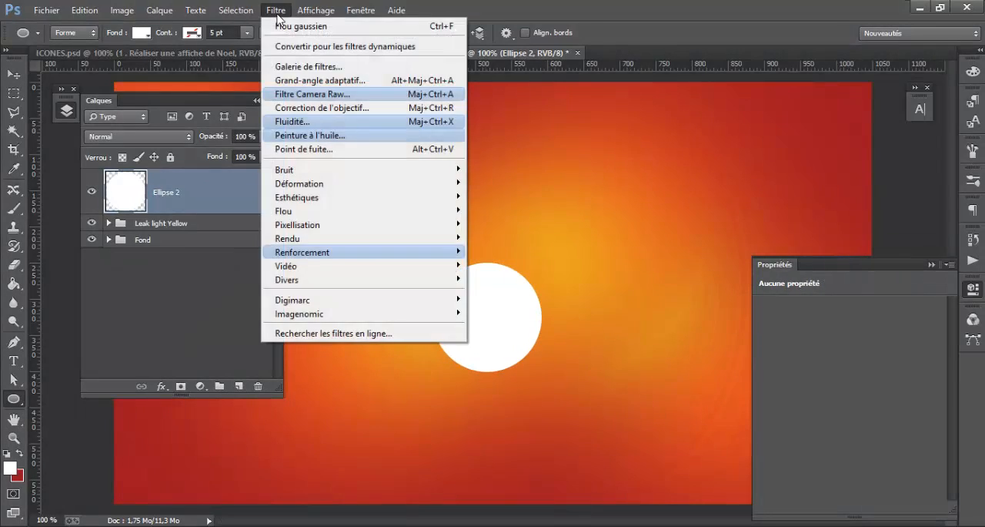
mouse_move(407, 211)
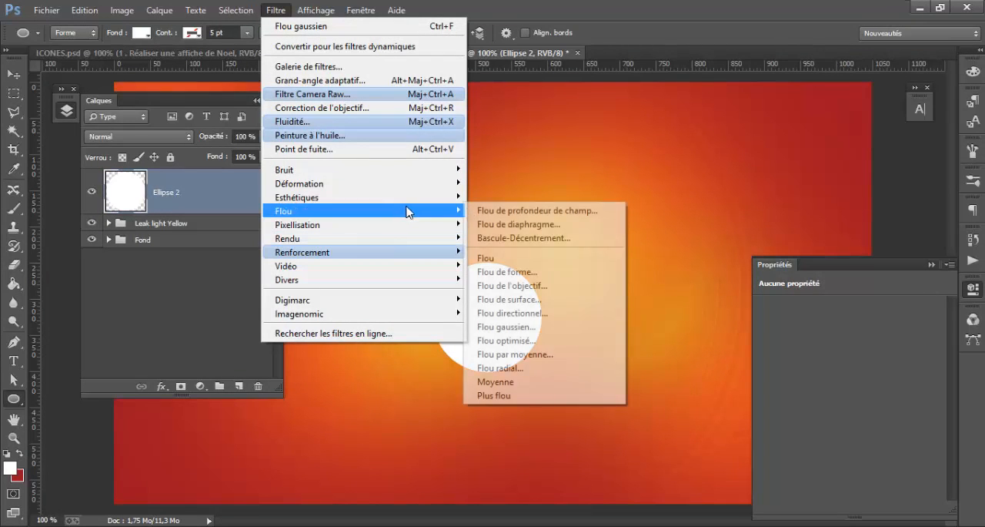
click(531, 327)
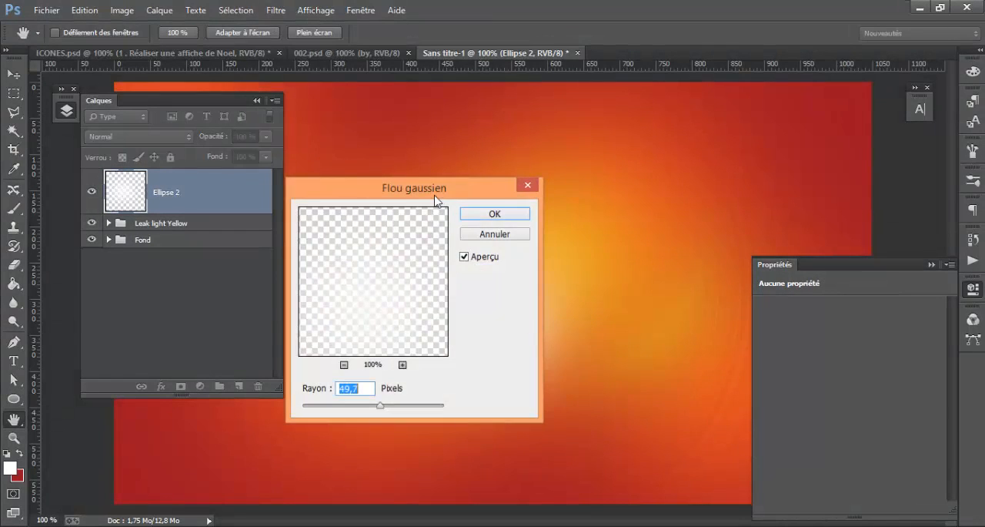
drag(436, 199, 759, 195)
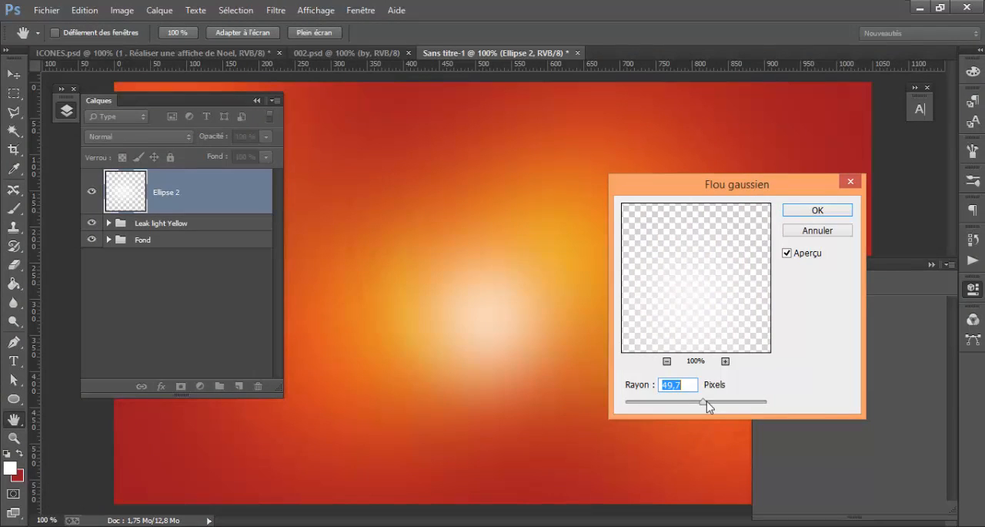
drag(707, 401, 704, 402)
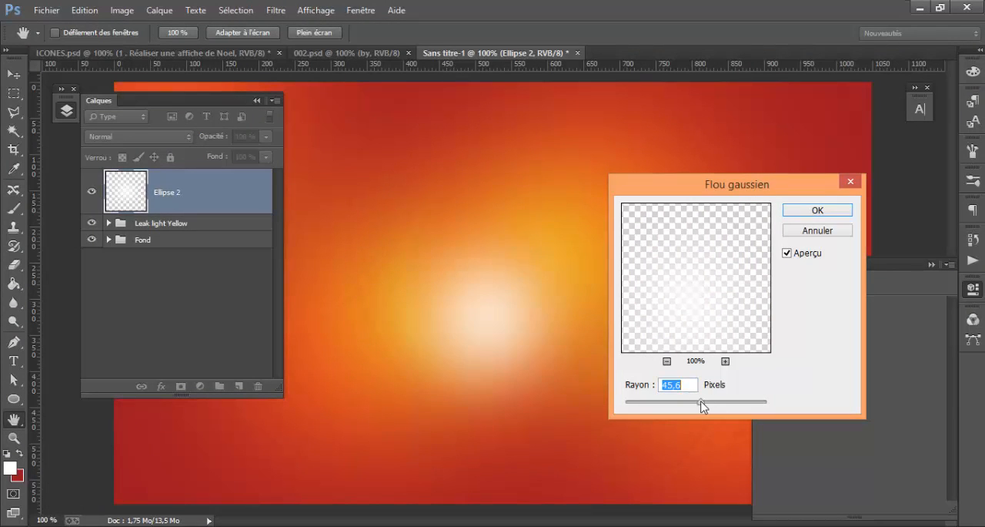
click(823, 212)
click(824, 211)
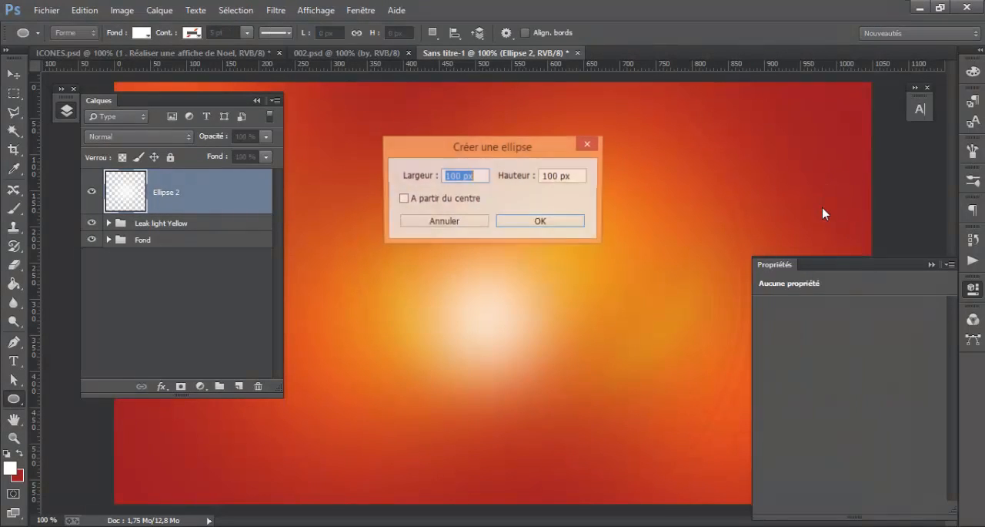
click(485, 224)
Set the blending mode of the Ellipse 2 layer to Incrustation
click(14, 74)
click(205, 186)
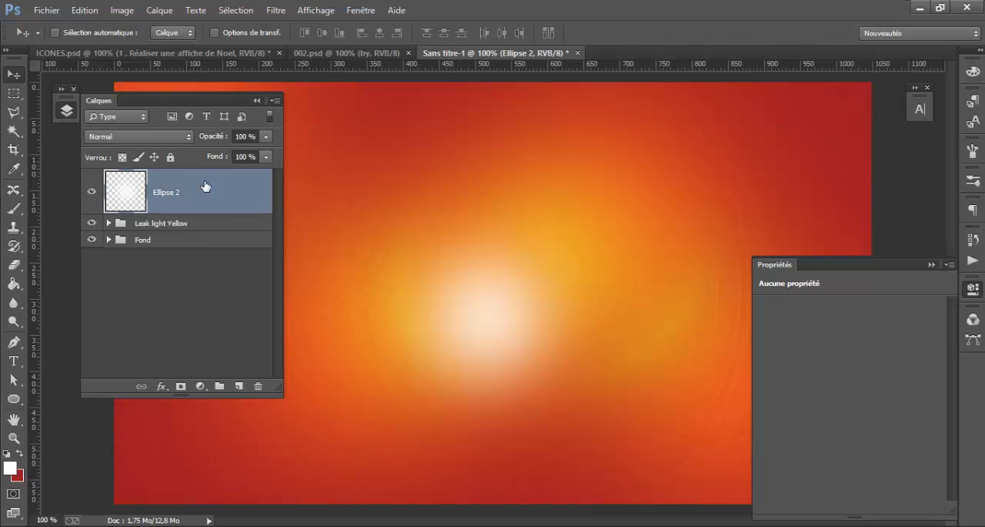
click(148, 139)
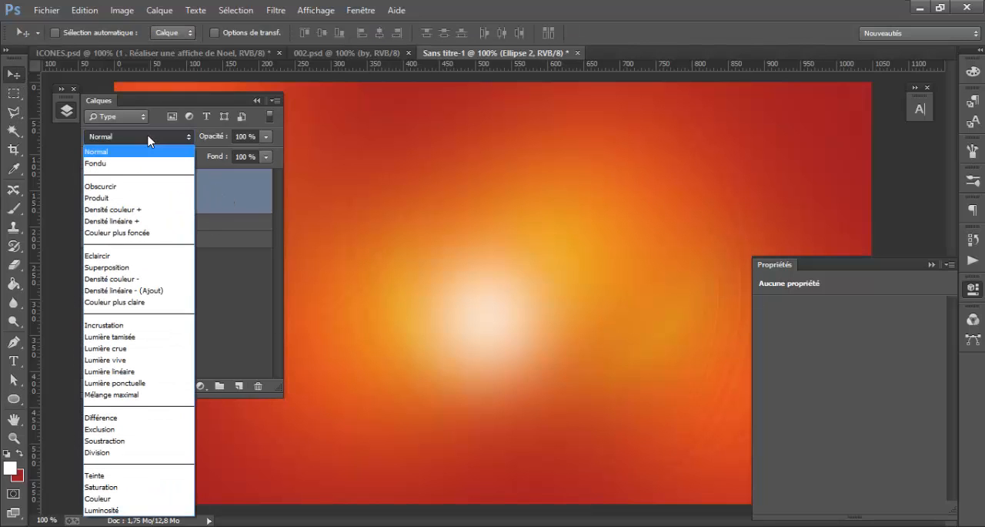
click(139, 325)
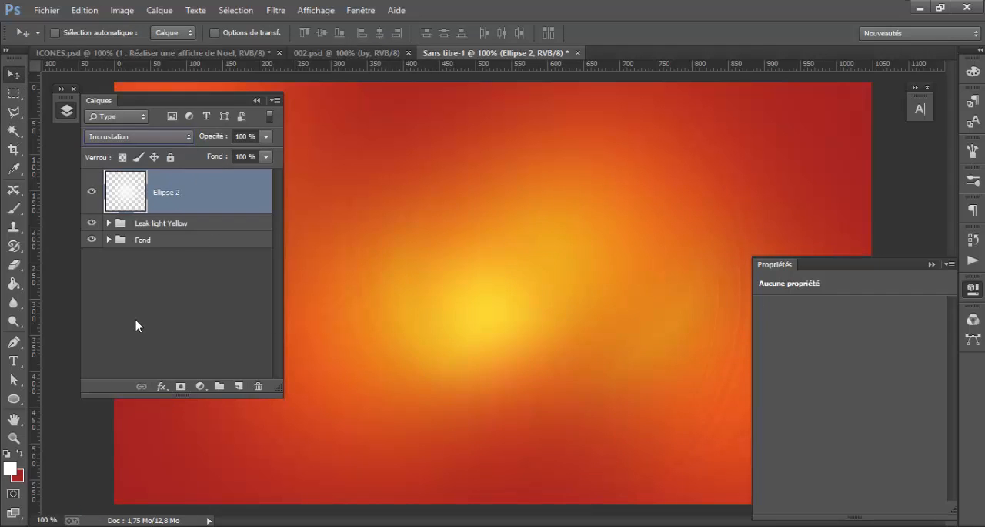
Enlarge the Ellipse 2 glow proportionally and move it to the upper right of the poster's centre
mouse_move(472, 394)
mouse_down()
mouse_move(483, 411)
mouse_move(475, 407)
mouse_up()
key(ctrl+t)
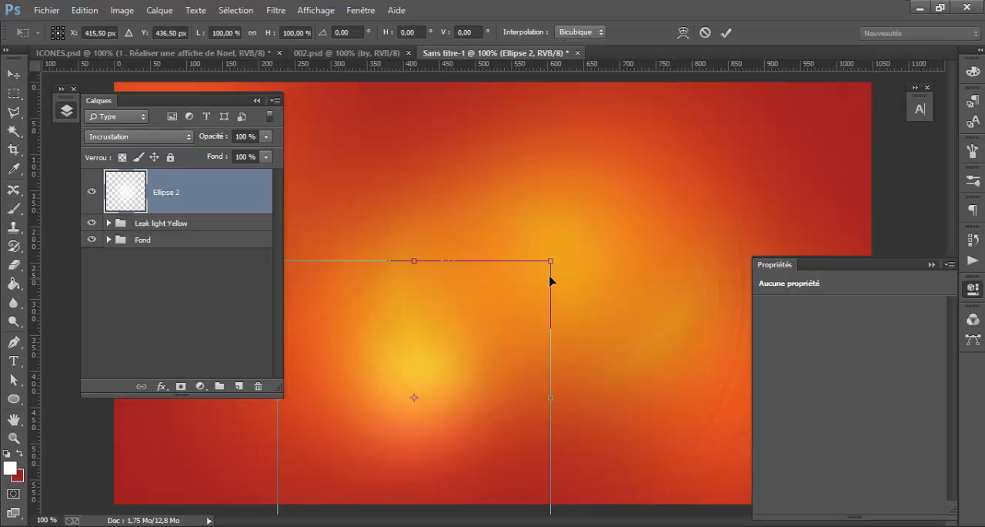
drag(549, 265, 770, 60)
drag(591, 331, 667, 414)
drag(664, 412, 715, 264)
key(Return)
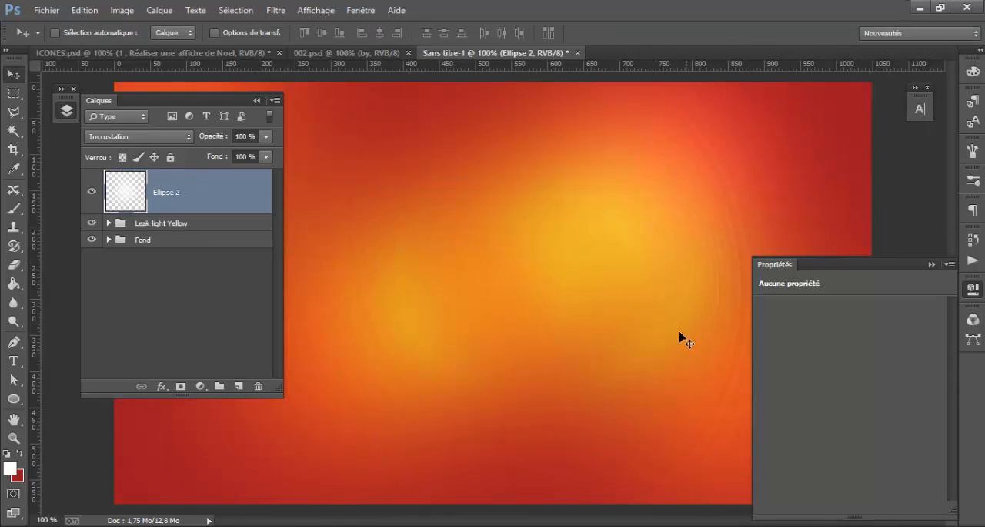
Duplicate the white glow twice, placing one copy up and left of centre and the other, scaled to 57.43%, near the poster's centre
drag(680, 335, 426, 280)
drag(502, 249, 552, 235)
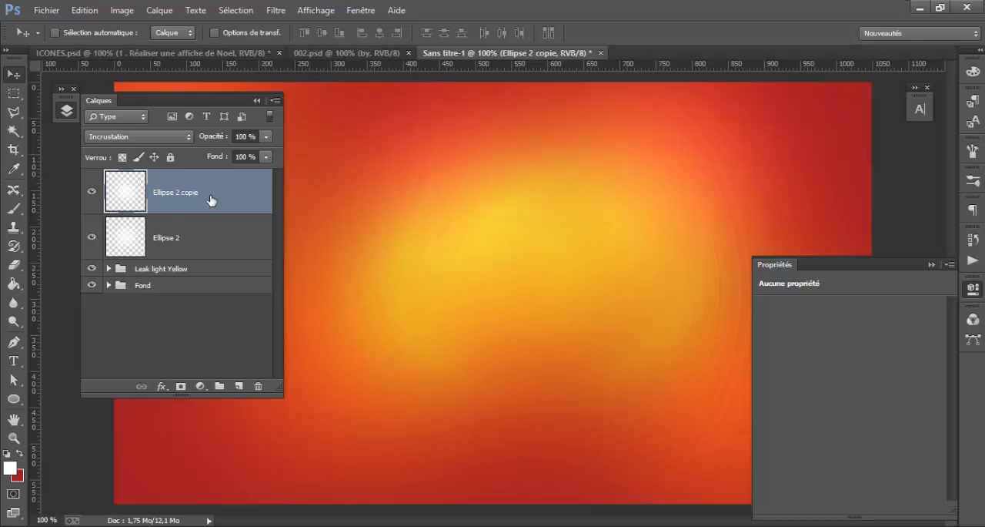
key(ctrl+j)
key(ctrl+t)
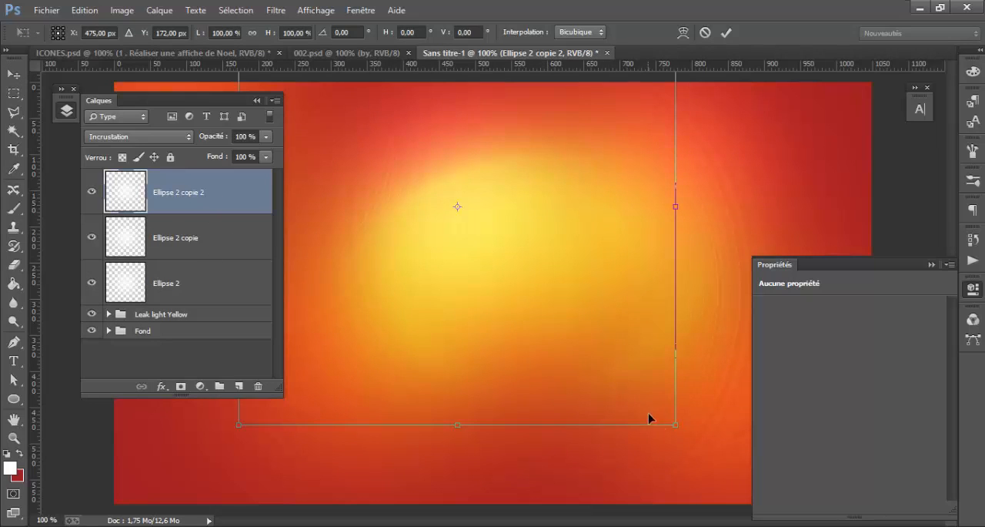
drag(649, 418, 562, 346)
drag(539, 288, 551, 303)
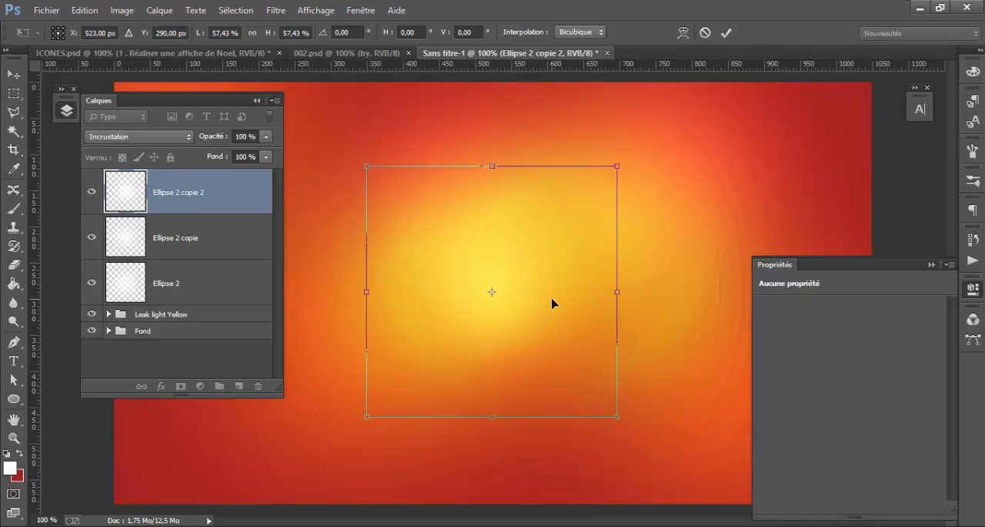
key(Return)
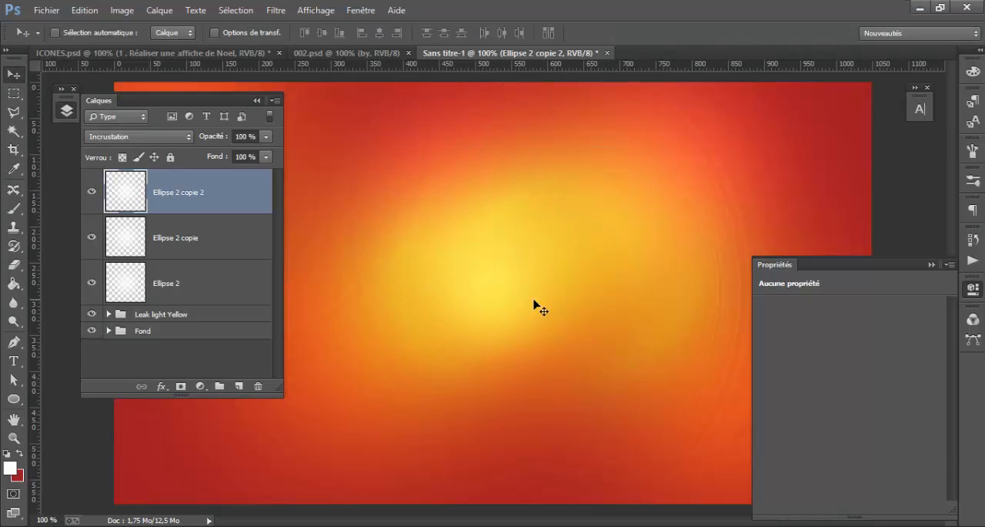
Group the three Ellipse 2 layers and name the group "Leak light White"
shift+click(221, 288)
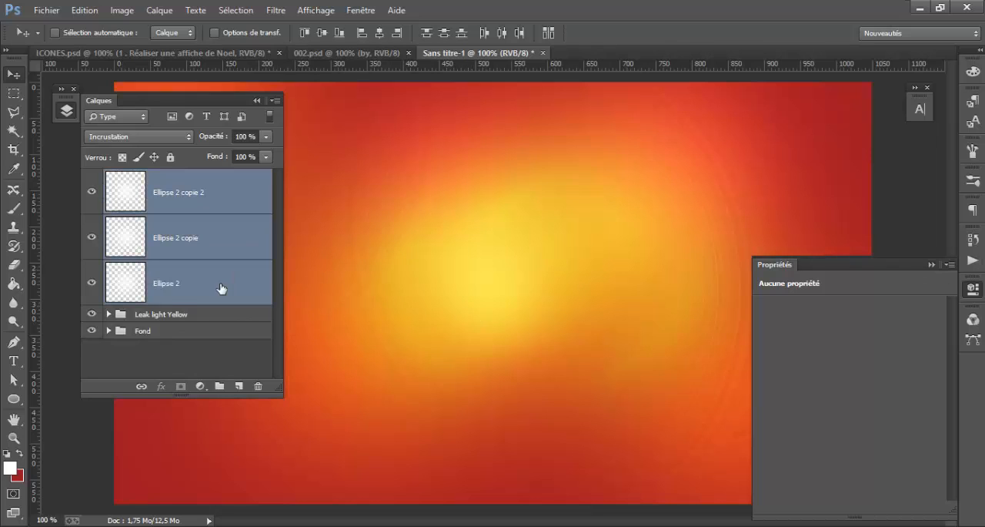
key(ctrl+g)
double_click(158, 178)
text(Leak light)
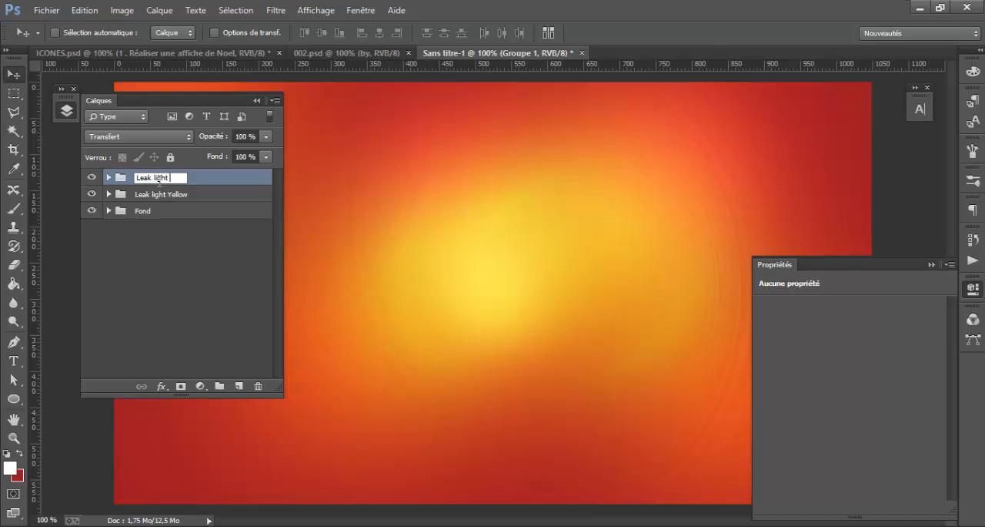
text(ite)
key(Return)
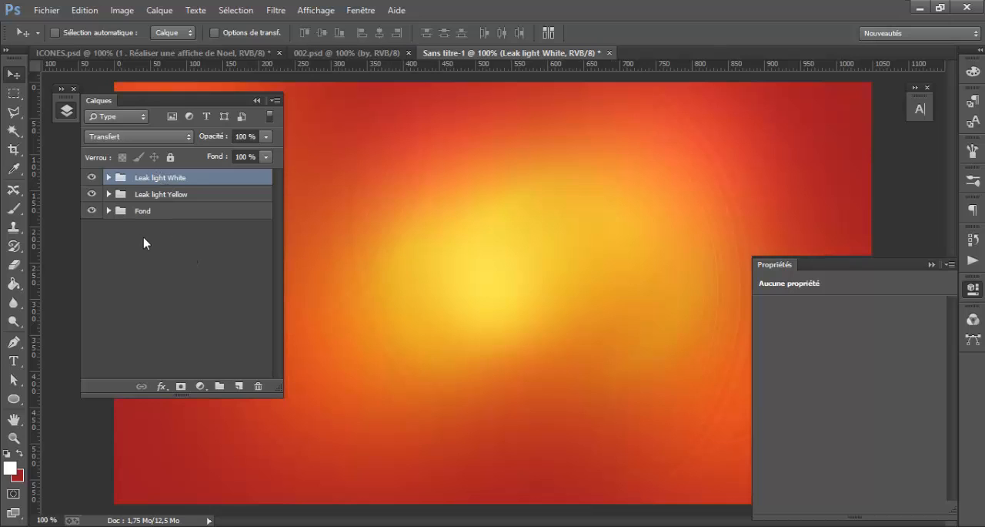
Add a gradient overlay (Incrustation en dégradé) to the Fond rouge layer inside the Fond group
click(108, 211)
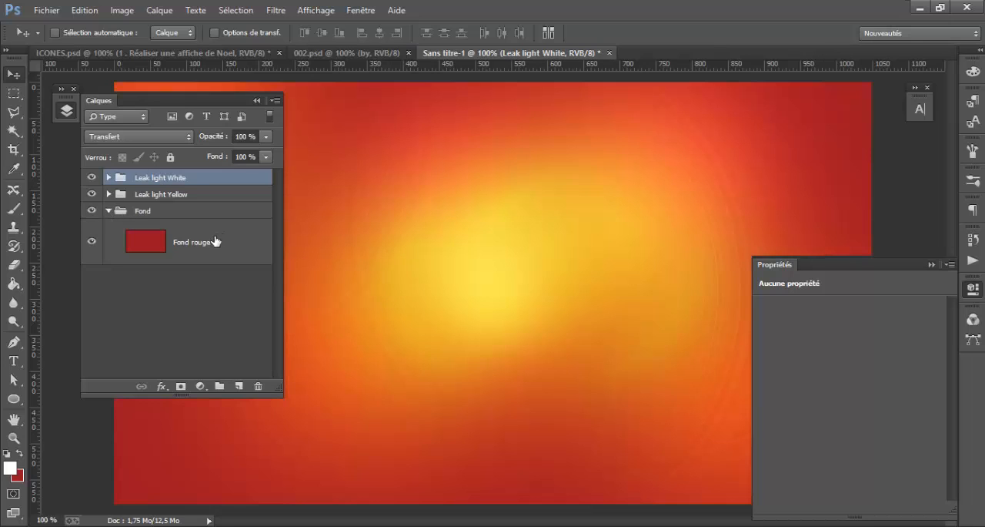
click(973, 289)
click(262, 238)
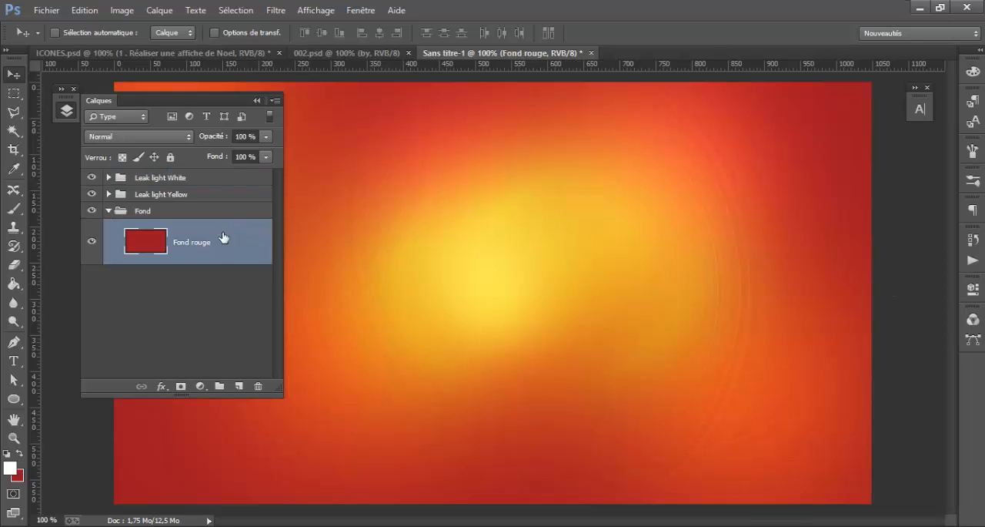
double_click(223, 237)
drag(416, 100, 696, 130)
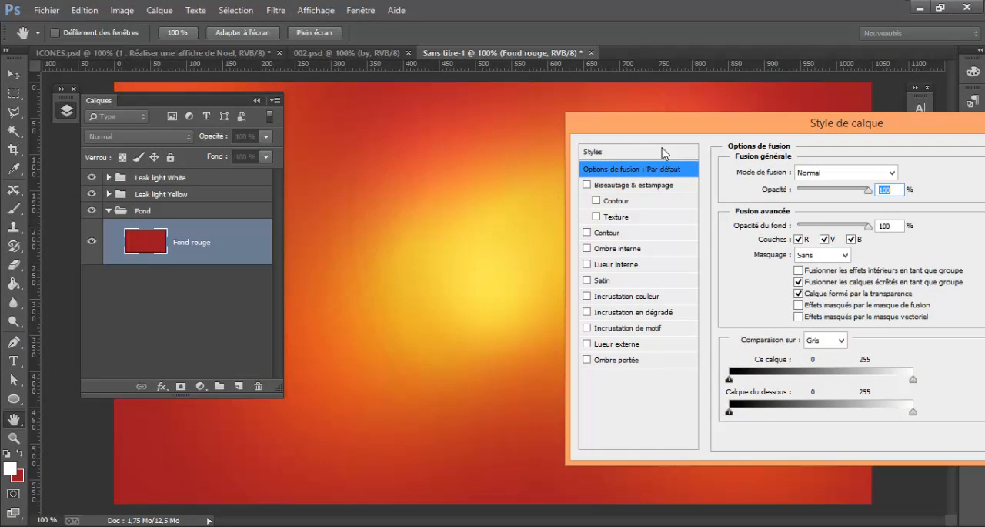
click(642, 299)
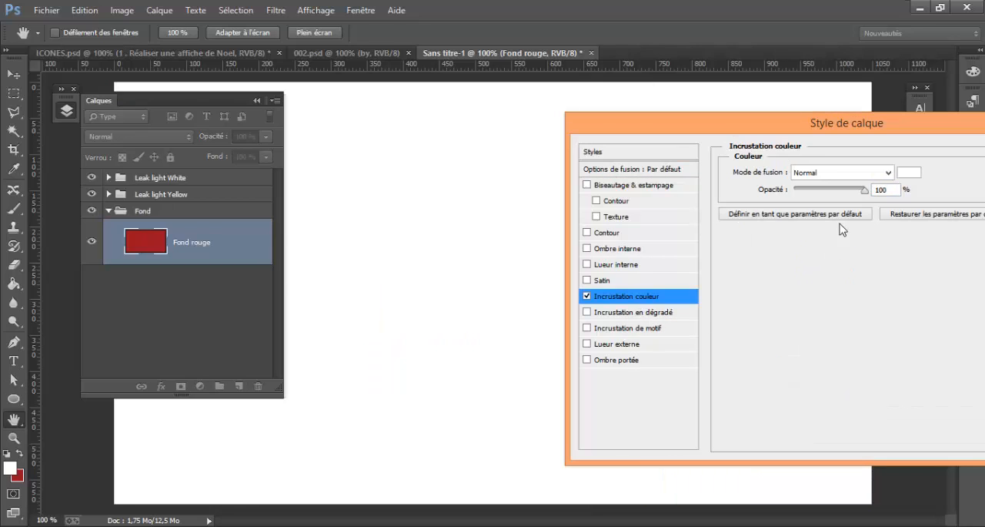
click(587, 295)
click(588, 311)
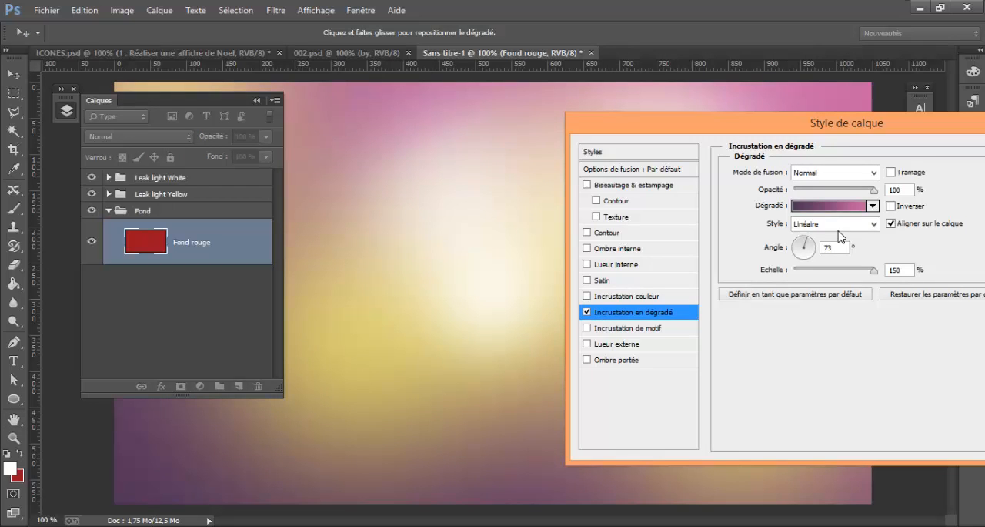
Set both colour stops of the overlay gradient to the background red 9c1522
click(838, 212)
double_click(660, 327)
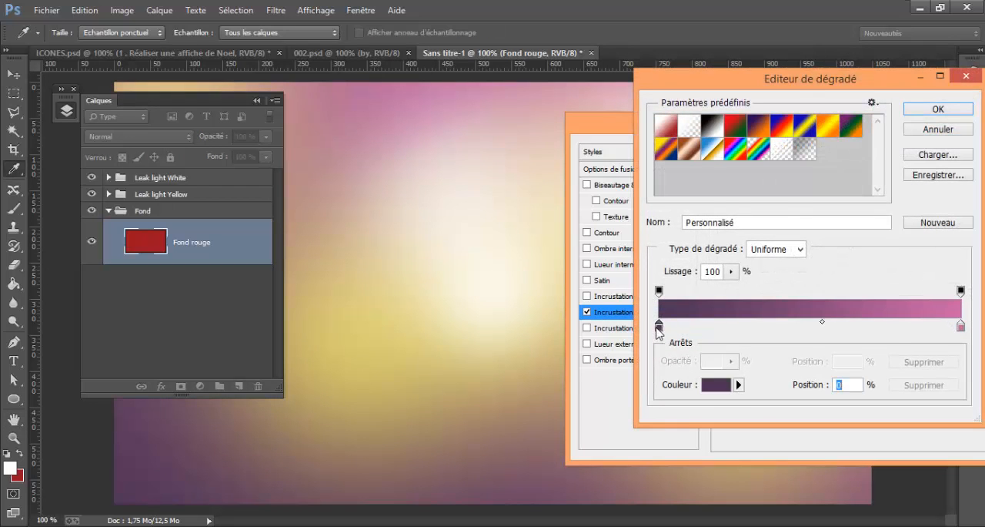
click(23, 476)
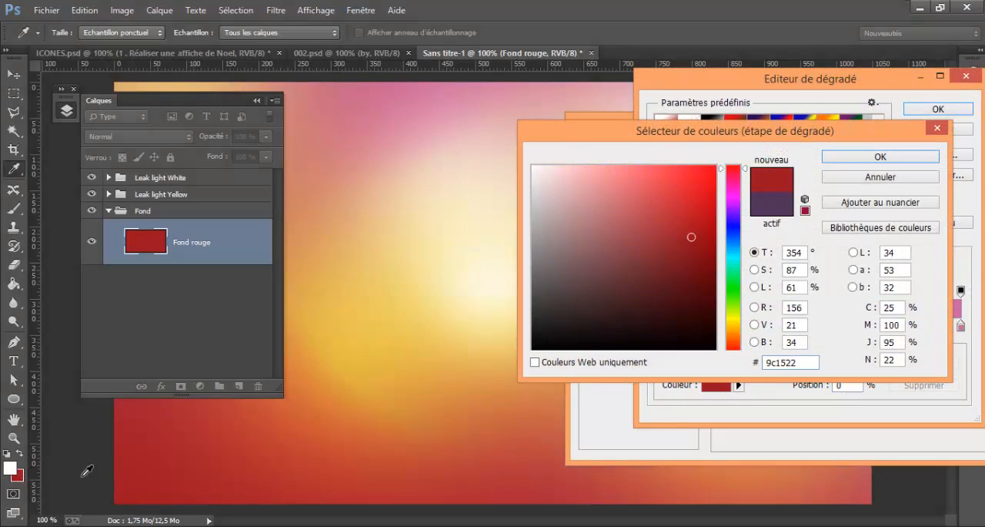
click(875, 159)
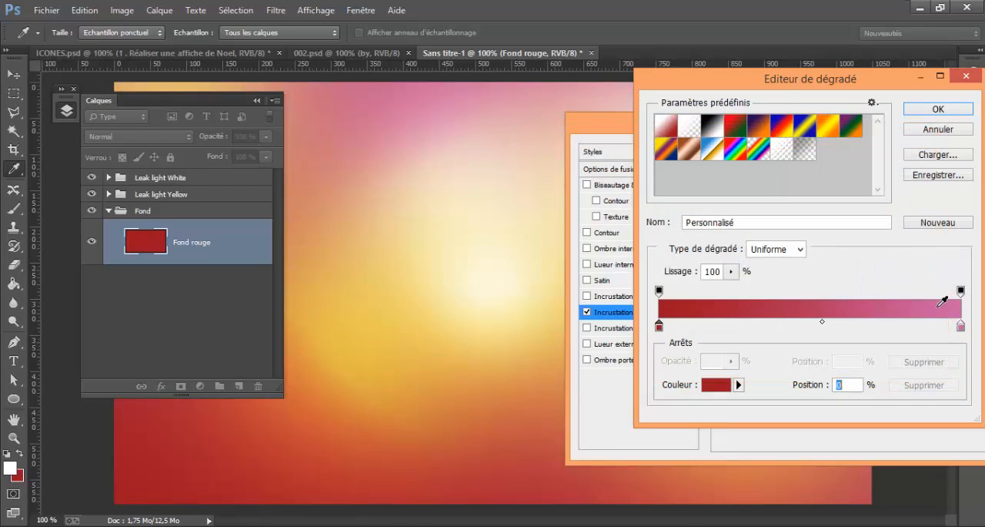
click(961, 326)
double_click(961, 328)
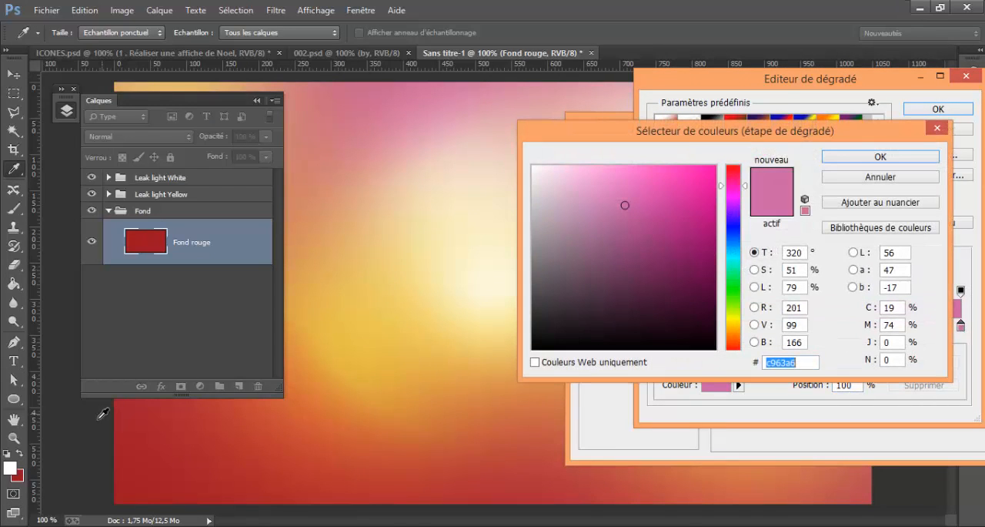
click(21, 475)
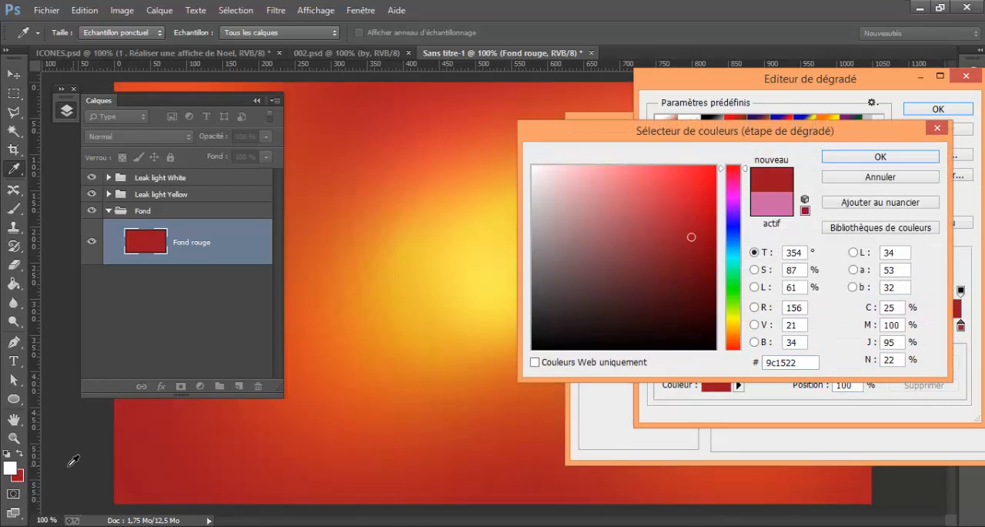
click(862, 160)
Change the gradient's starting colour stop to dark red 5b1118 and apply the layer style
click(659, 326)
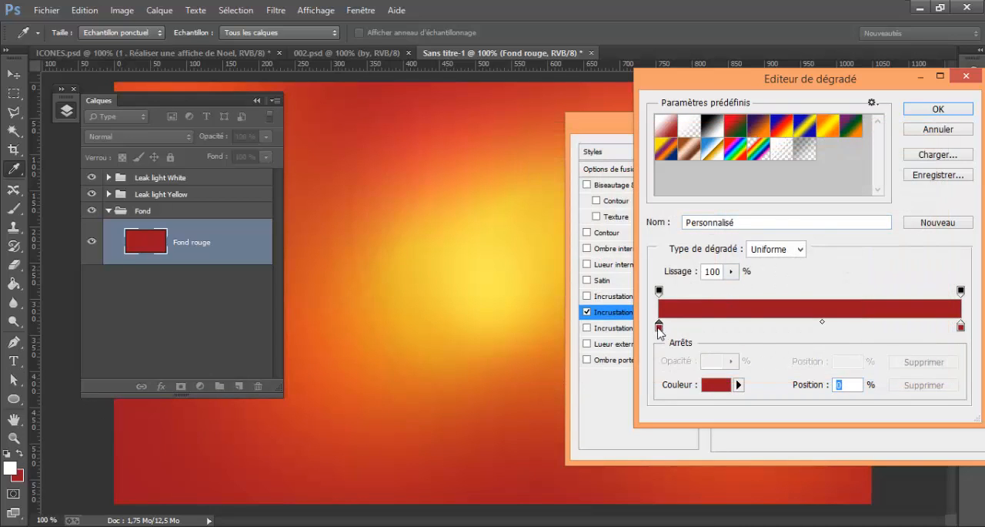
double_click(659, 326)
click(678, 269)
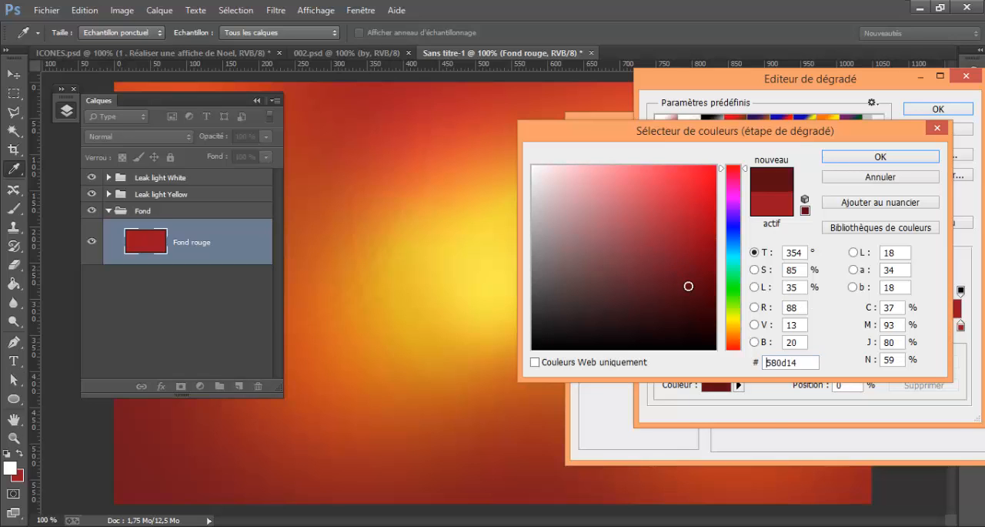
click(679, 279)
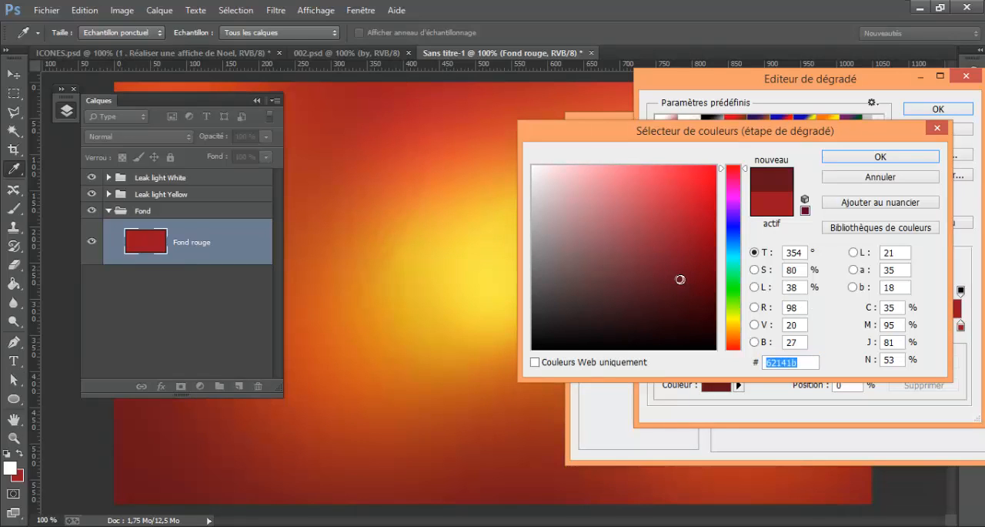
click(680, 285)
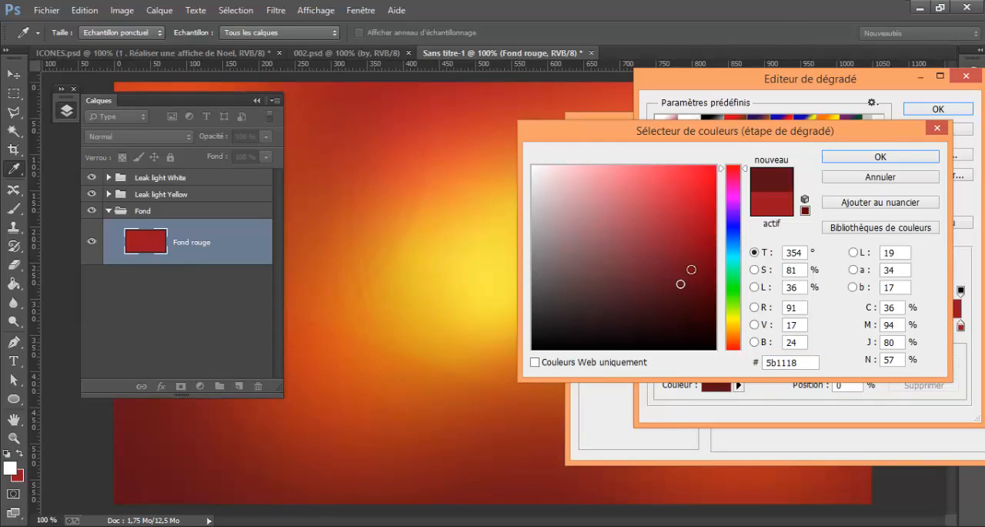
click(877, 157)
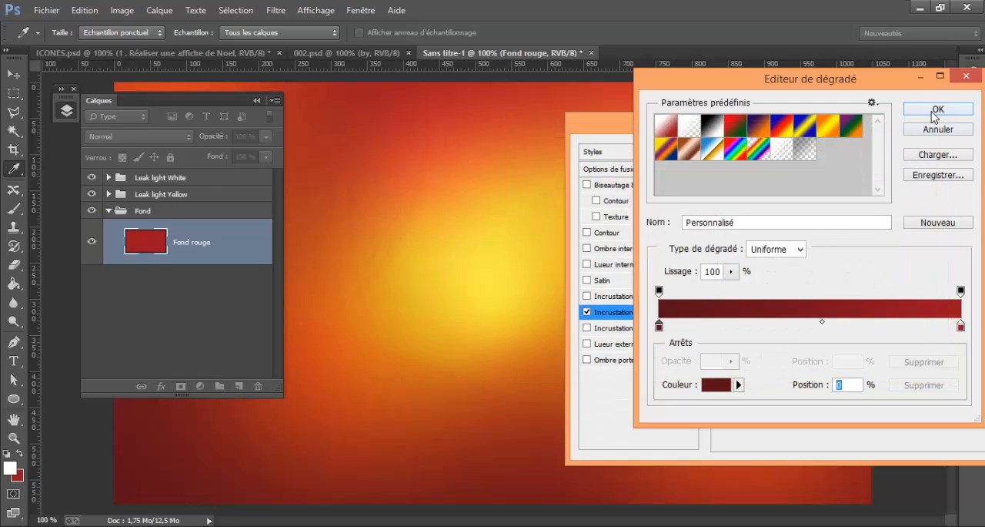
click(918, 113)
drag(916, 122, 594, 124)
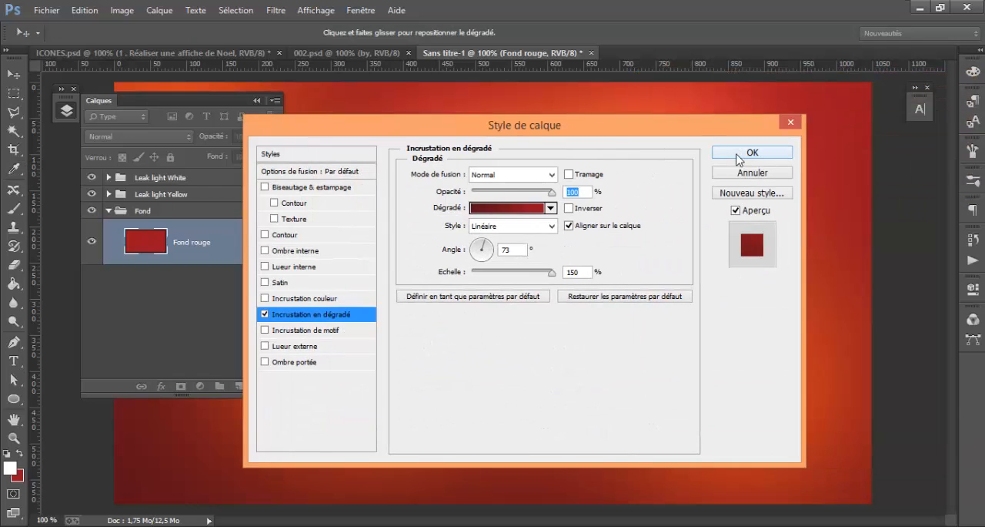
click(739, 156)
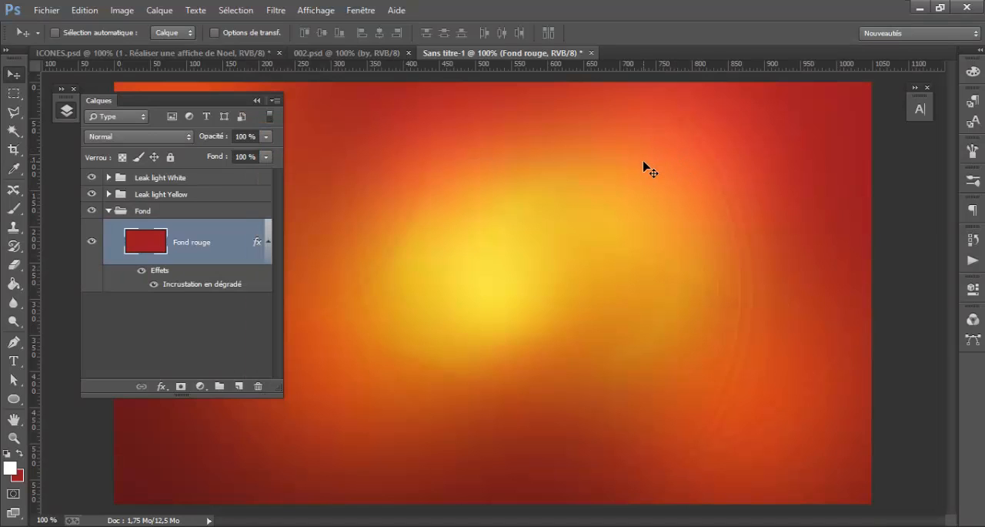
Toggle the Fond group's visibility off and back on to check the glows alone, and collapse the group
shift+click(209, 195)
shift+click(211, 177)
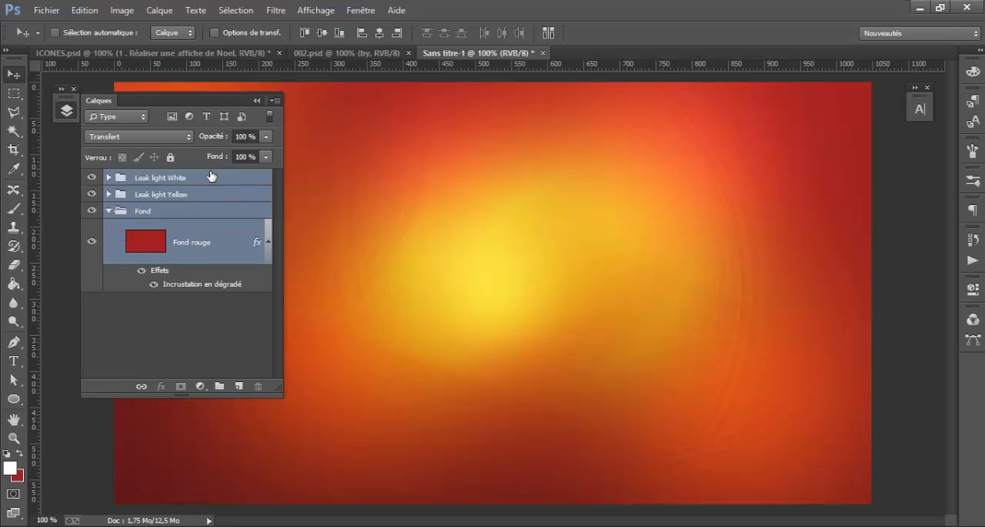
click(202, 210)
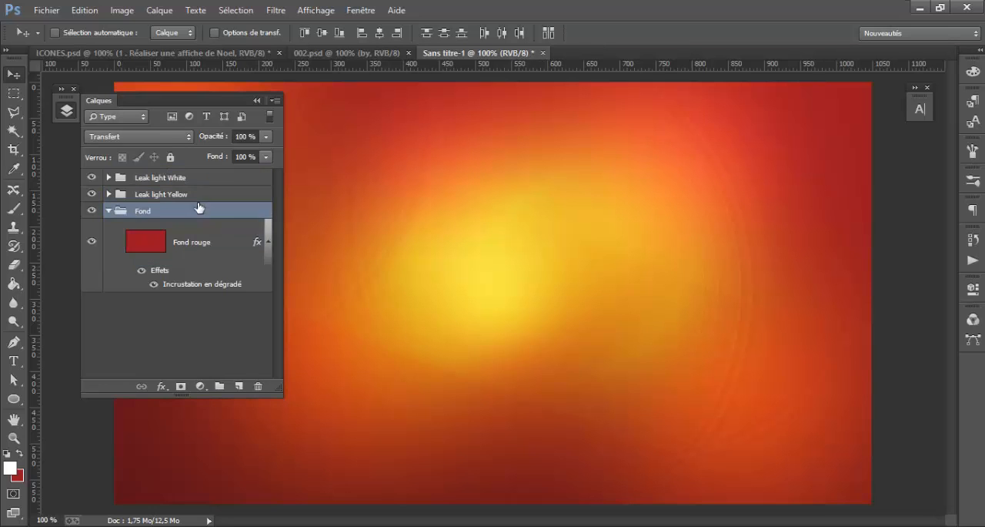
click(92, 210)
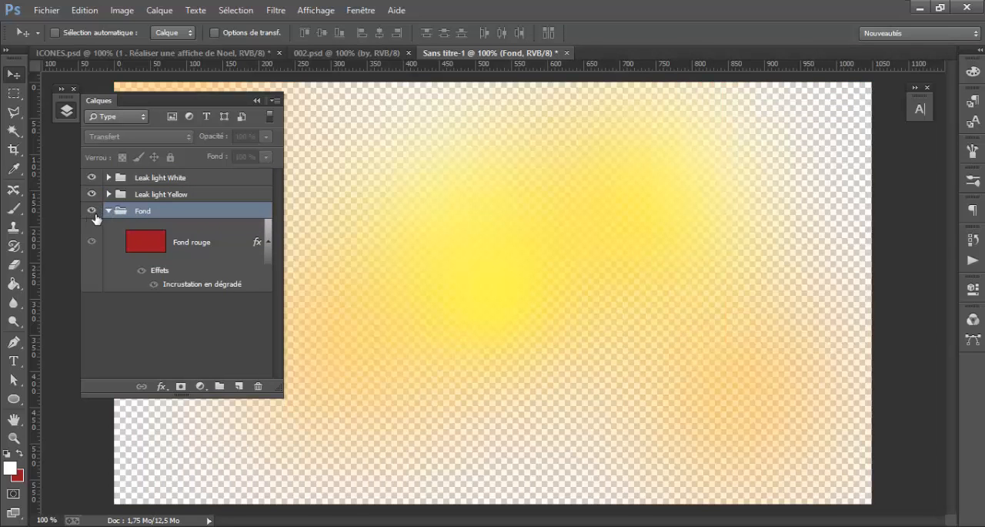
click(91, 210)
click(108, 210)
Group the Leak light White and Leak light Yellow groups together and name the new group "Leaks"
click(218, 194)
shift+click(220, 177)
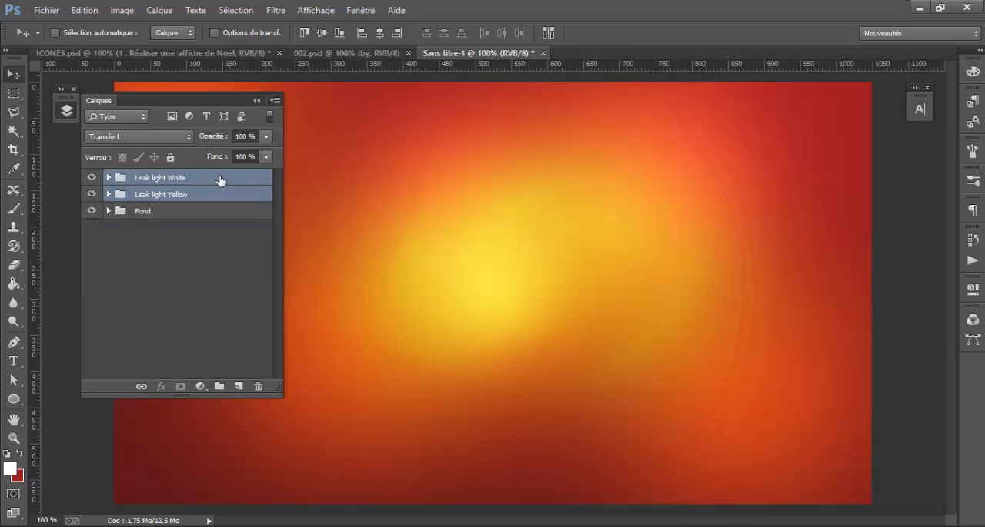
key(ctrl+g)
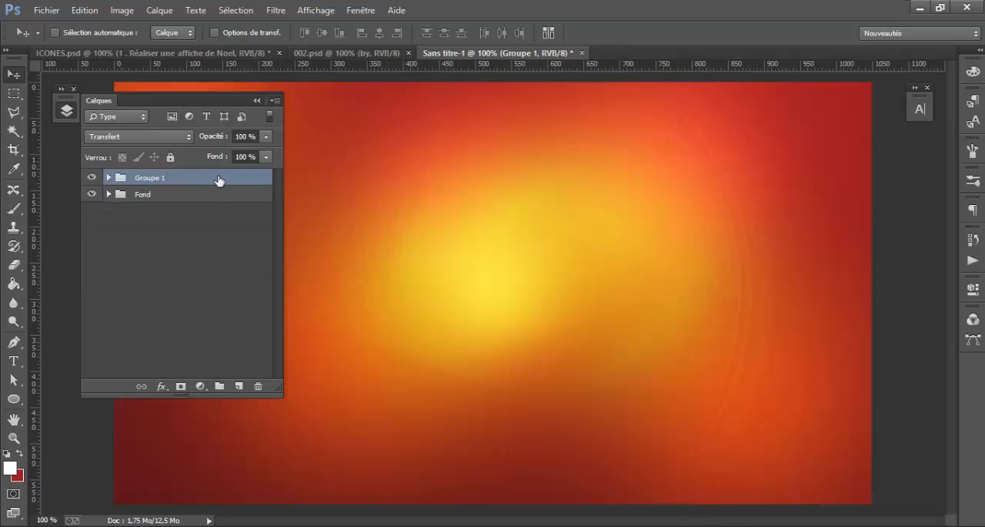
double_click(148, 179)
text(Leaks)
key(Return)
Review the reference poster 002.psd and examine the lid and sides of the gift box in shutterstock_158059589.jpg
click(347, 52)
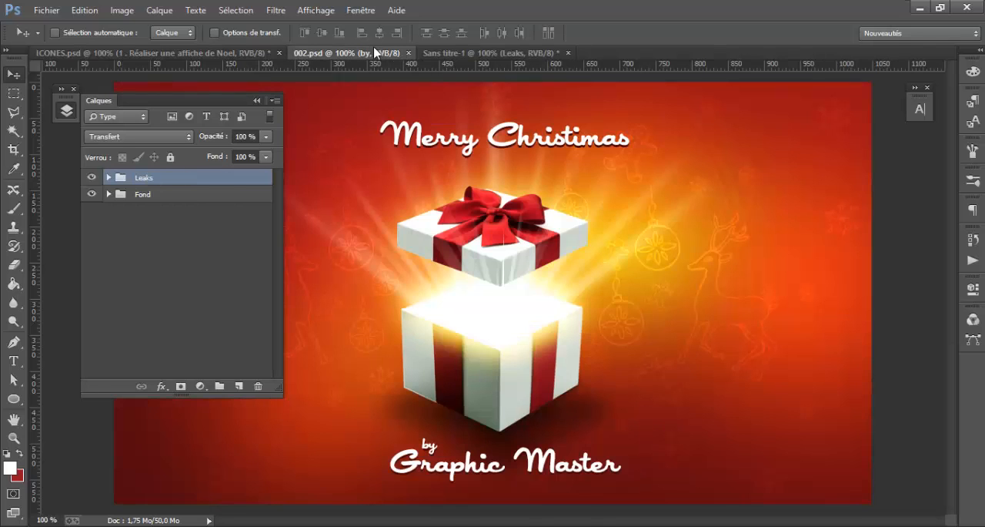
click(520, 53)
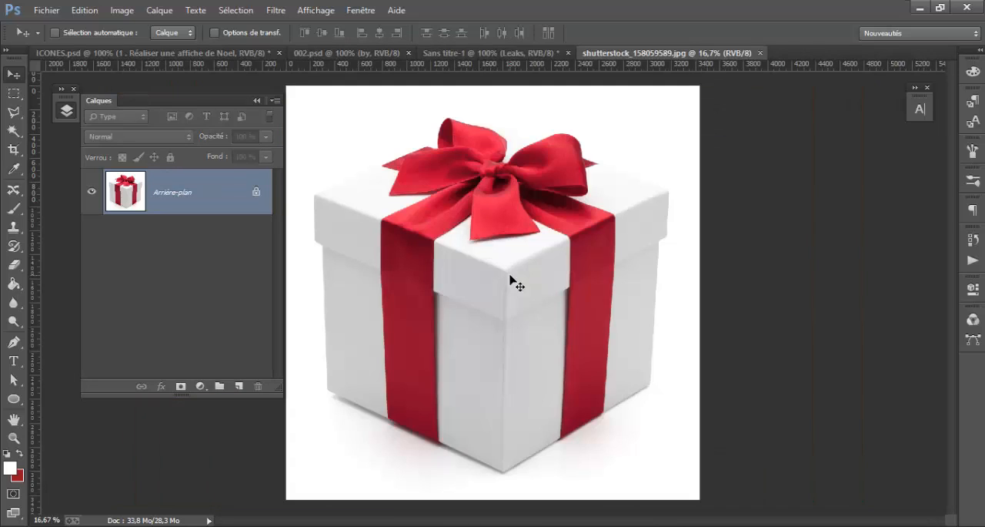
key(ctrl+plus)
drag(459, 268, 487, 214)
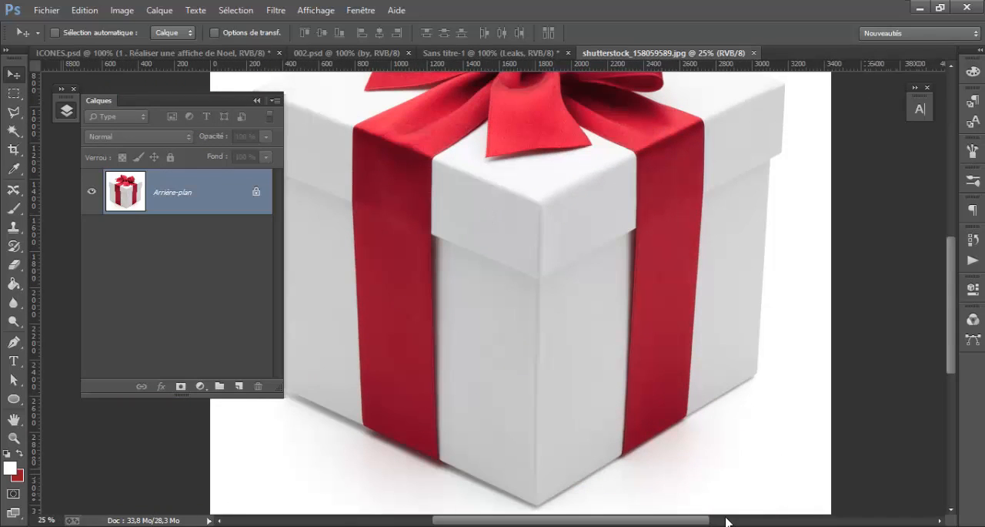
drag(563, 369, 606, 387)
drag(573, 298, 586, 341)
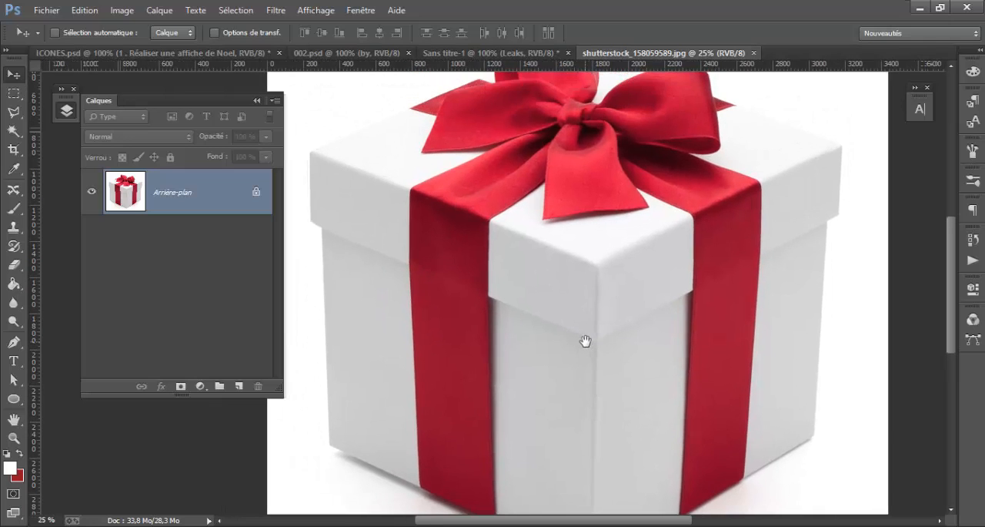
scroll(716, 341, up, 1)
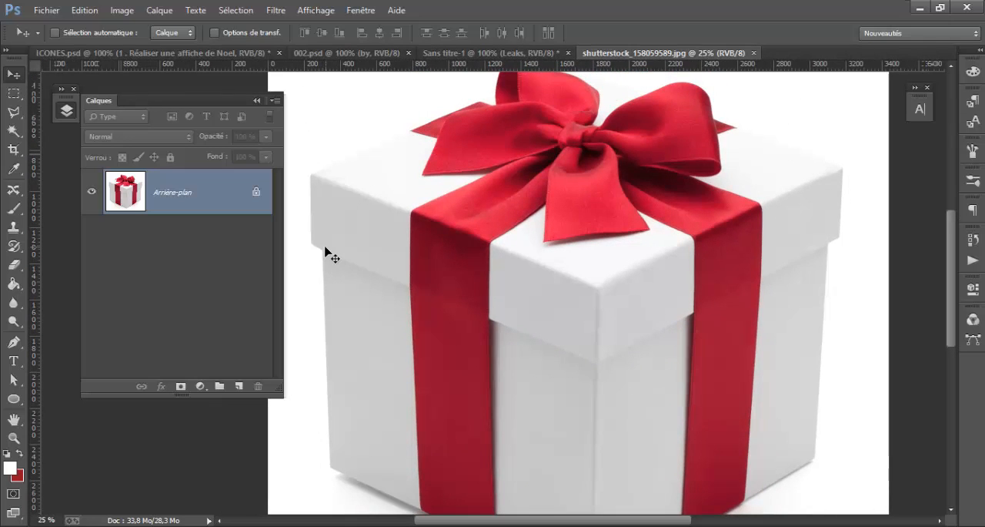
Hide the gift box lid layer, Calque 1, so that only the base is shown
drag(662, 261, 640, 238)
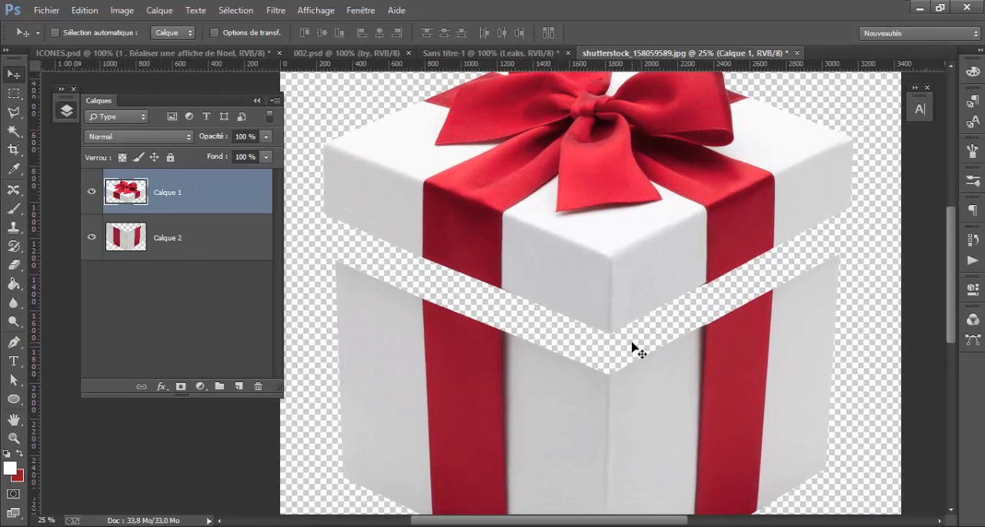
drag(677, 326, 641, 339)
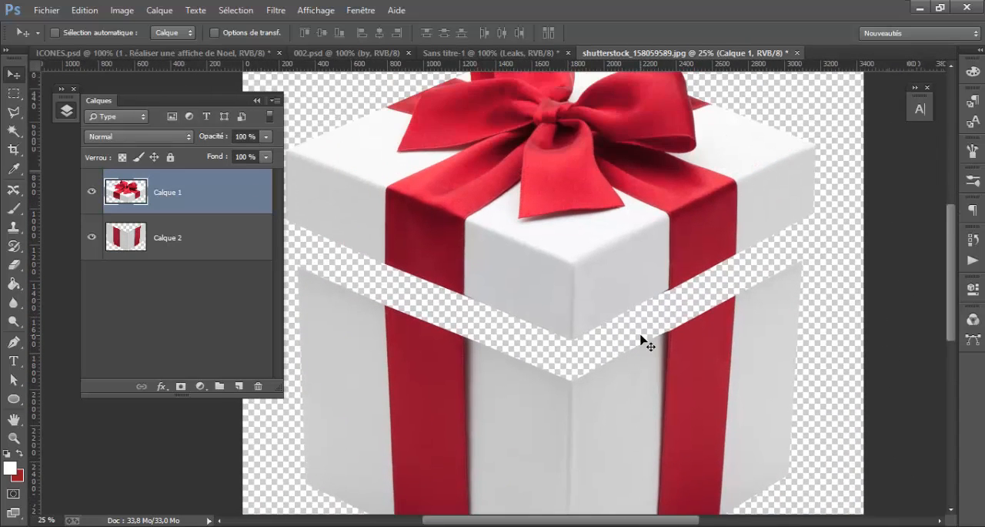
drag(629, 329, 640, 277)
click(91, 191)
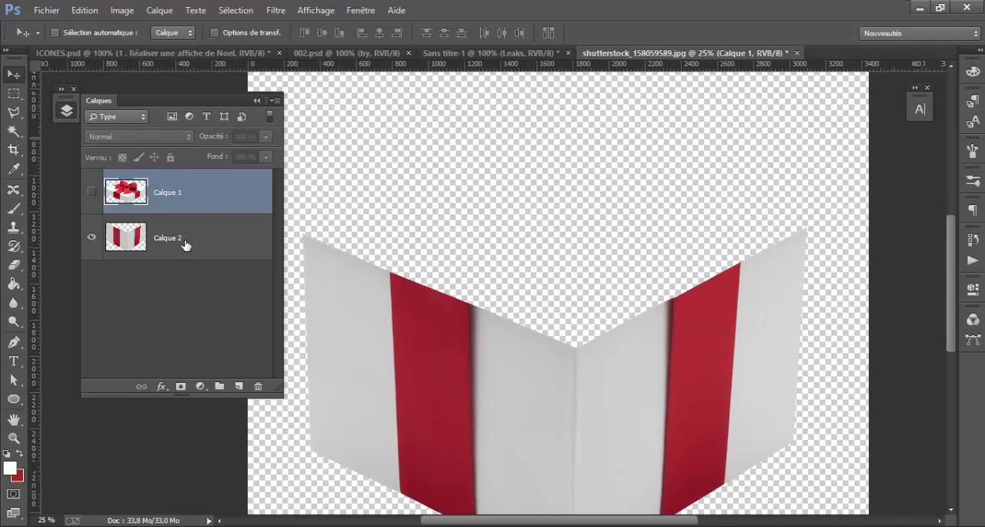
click(16, 344)
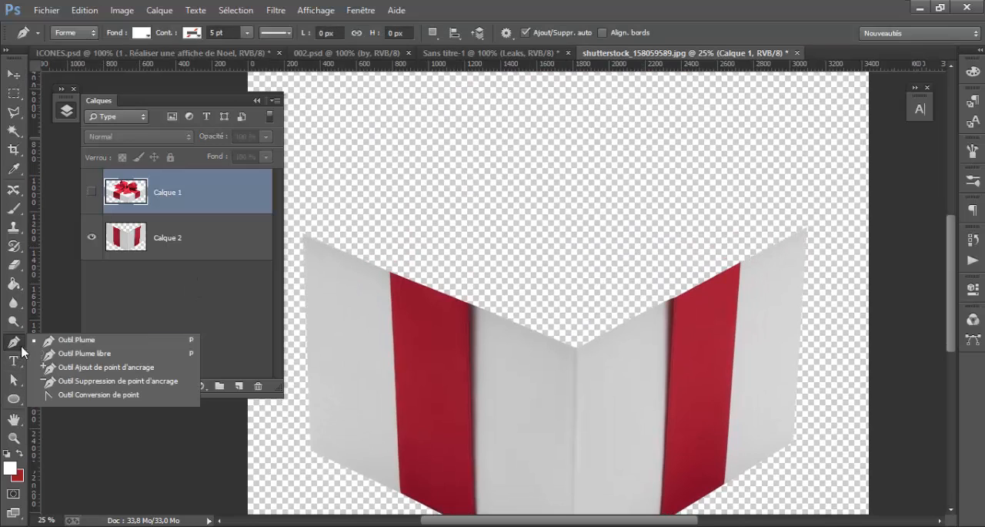
click(86, 347)
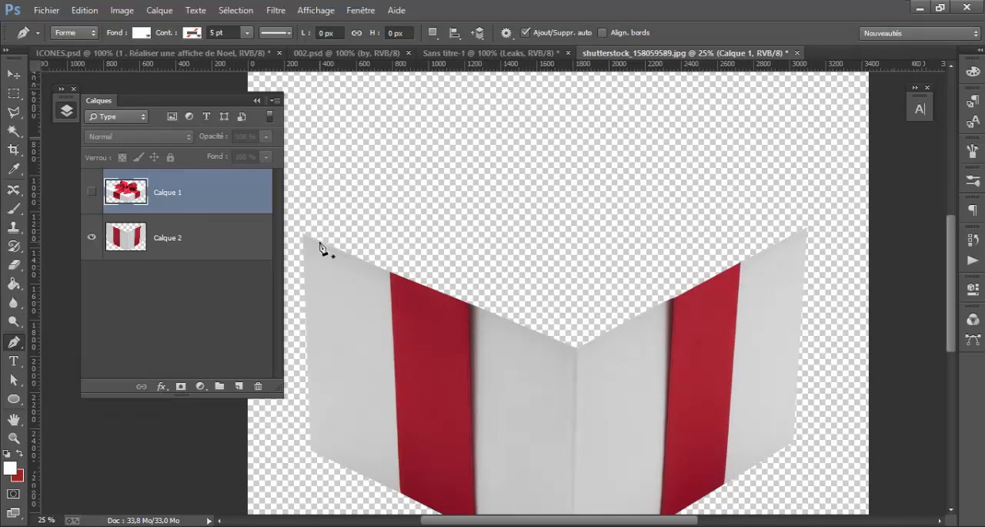
click(302, 233)
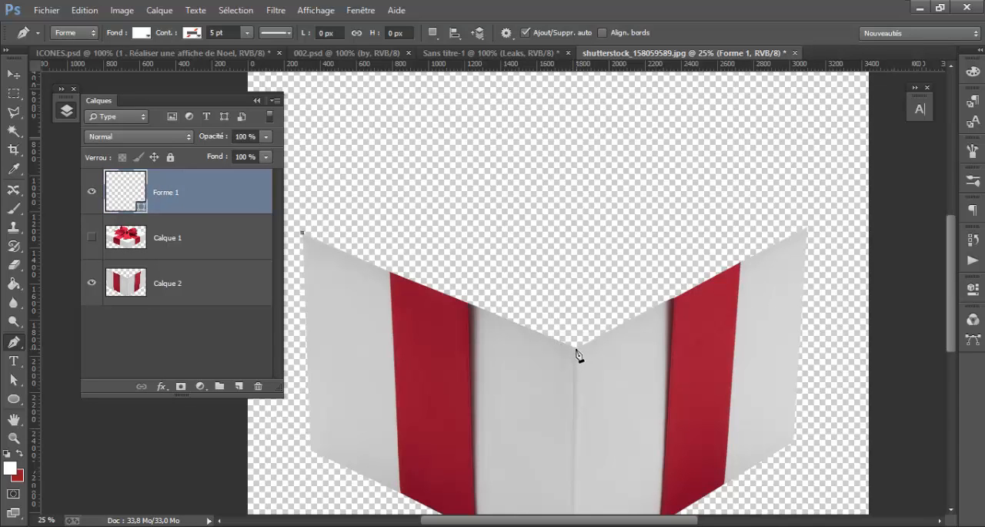
click(577, 349)
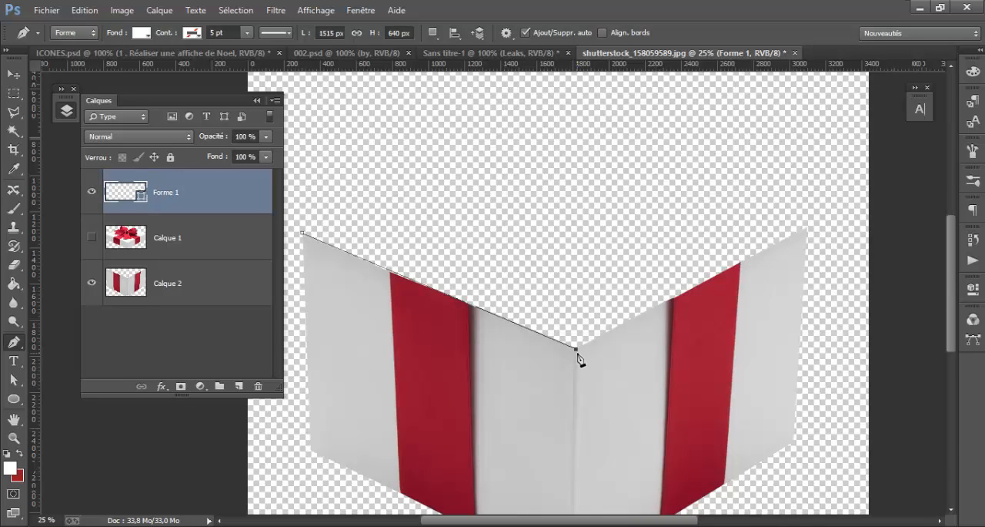
click(810, 232)
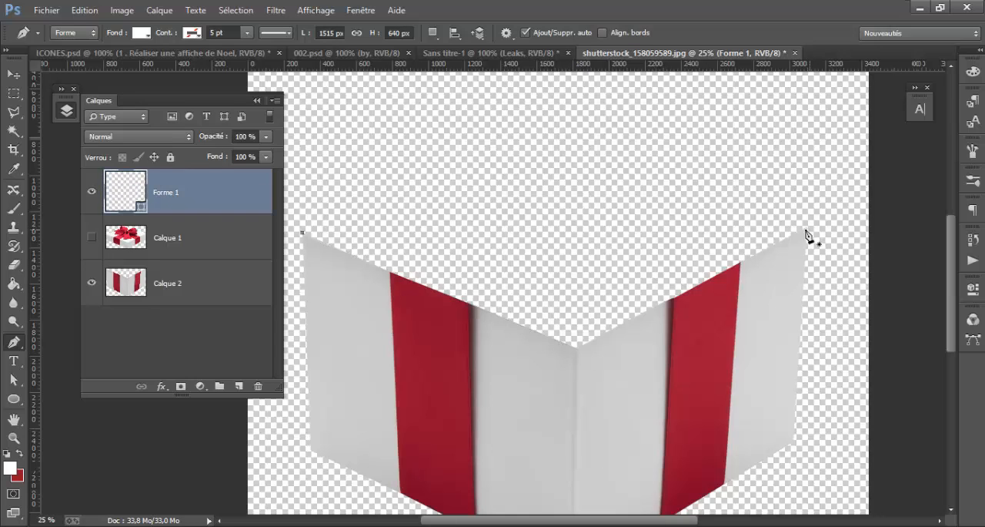
click(306, 285)
click(576, 392)
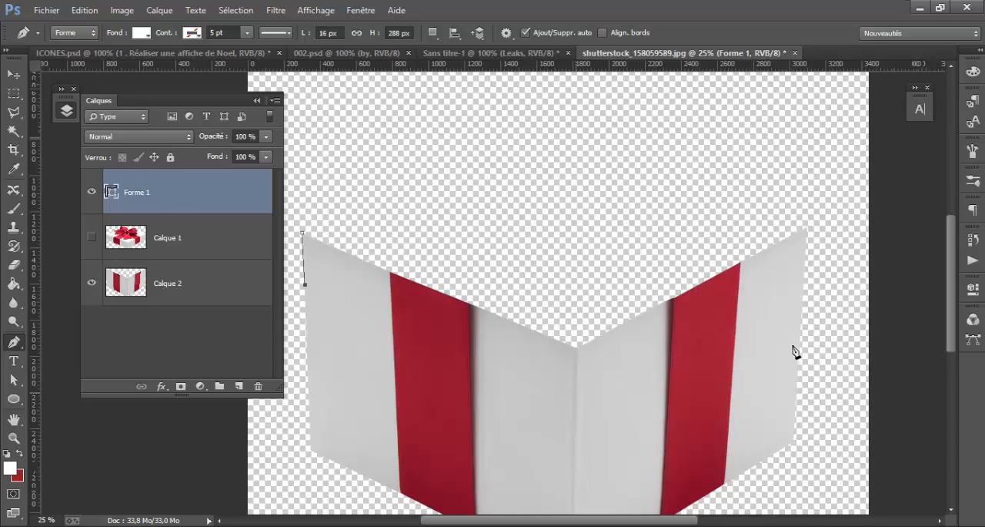
click(802, 322)
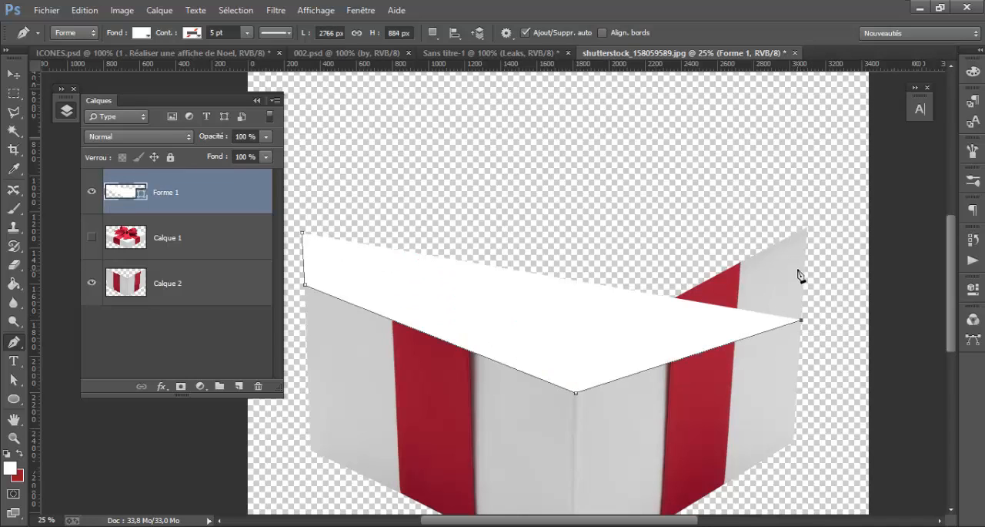
key(Delete)
key(Delete)
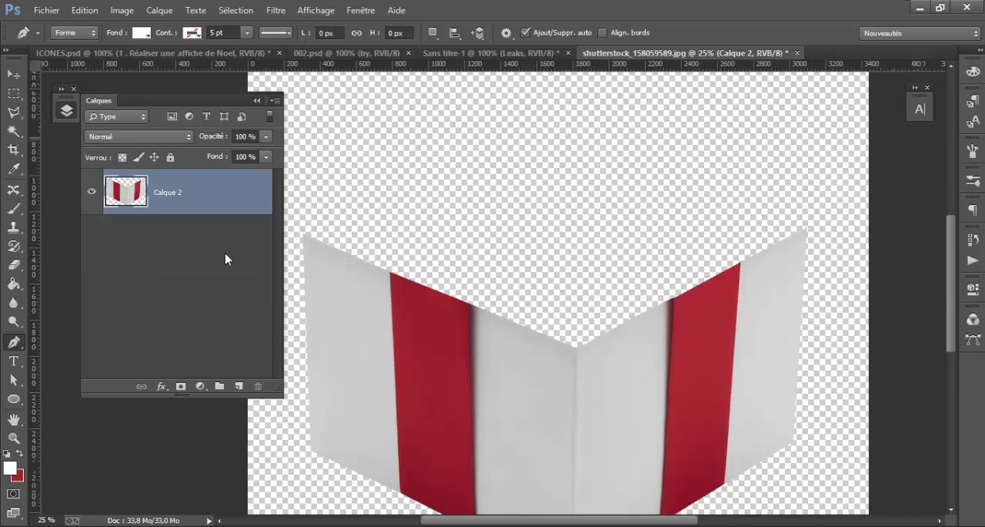
key(ctrl+z)
Add a new empty layer and place it beneath the gift box base layer, Calque 2
click(200, 246)
click(238, 385)
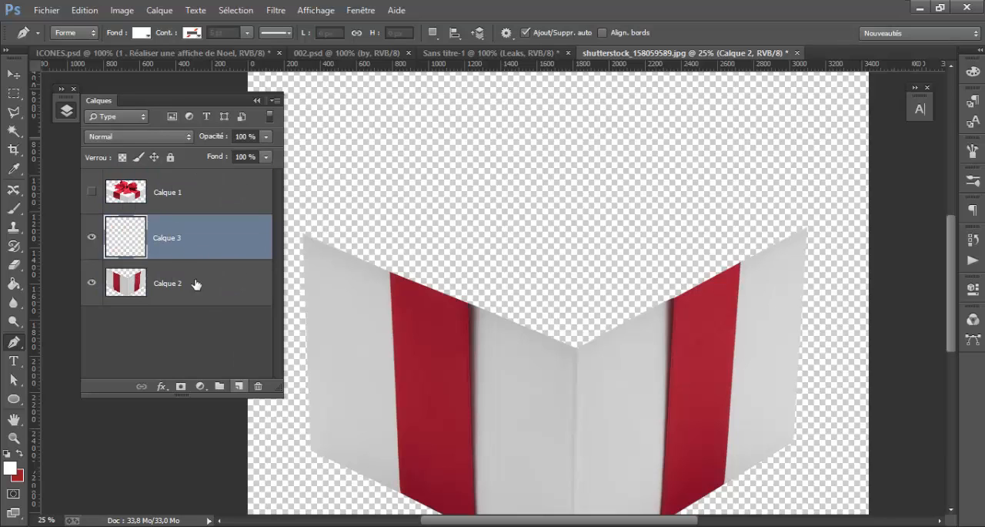
drag(194, 234, 192, 308)
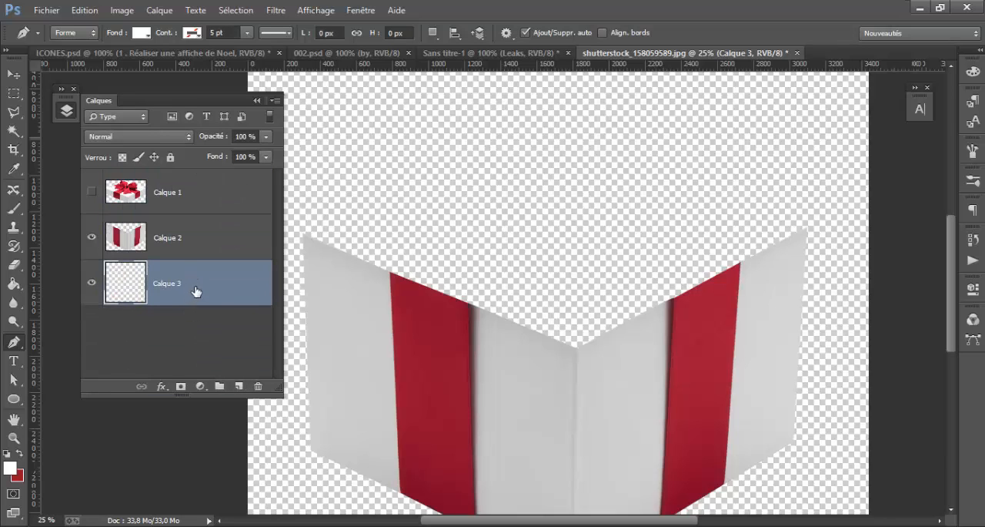
Draw a closed white four-cornered Pen shape, about 2786 by 1032 px, behind the base to fill the box's open top
click(304, 234)
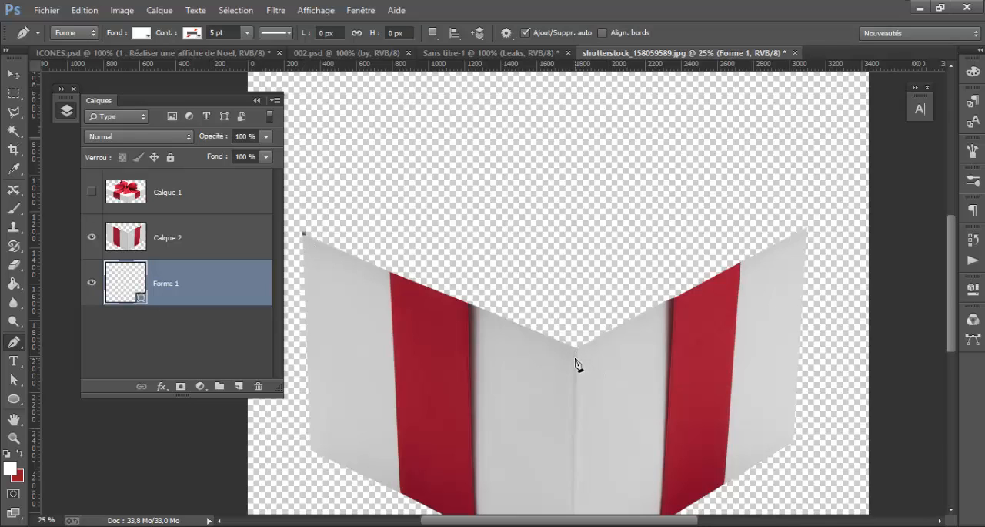
click(576, 358)
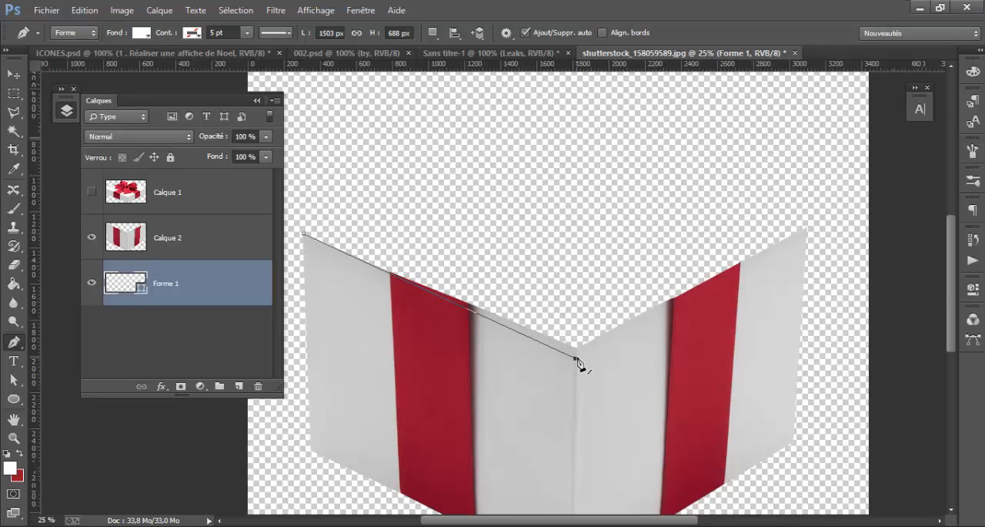
click(807, 229)
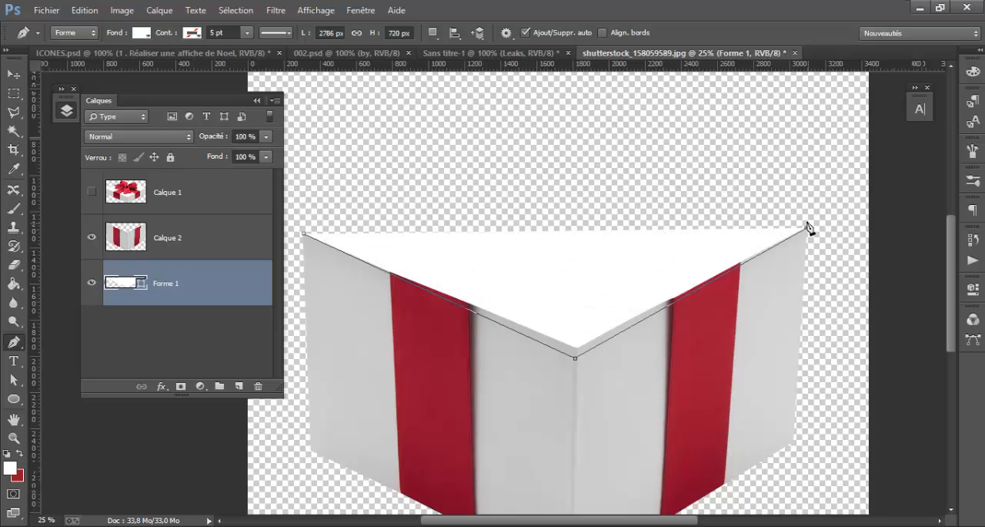
click(565, 173)
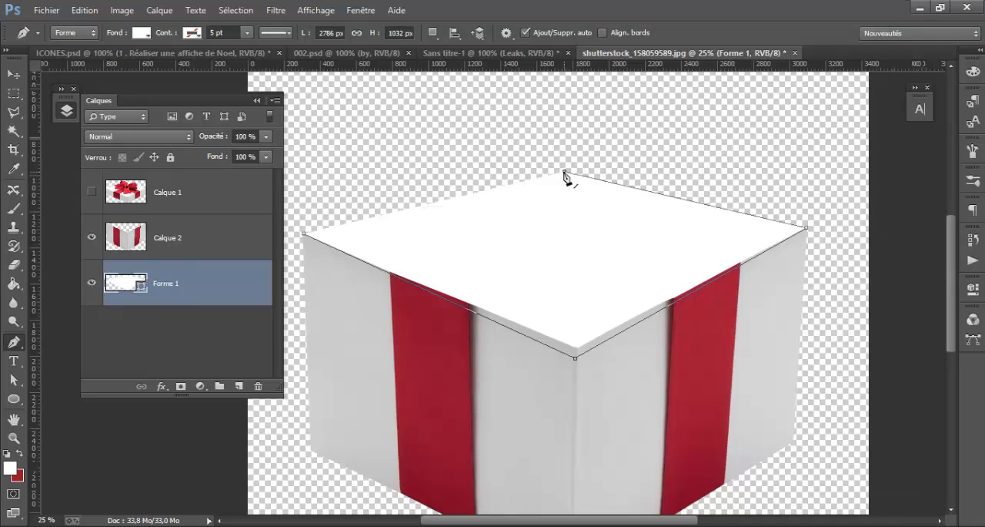
click(305, 239)
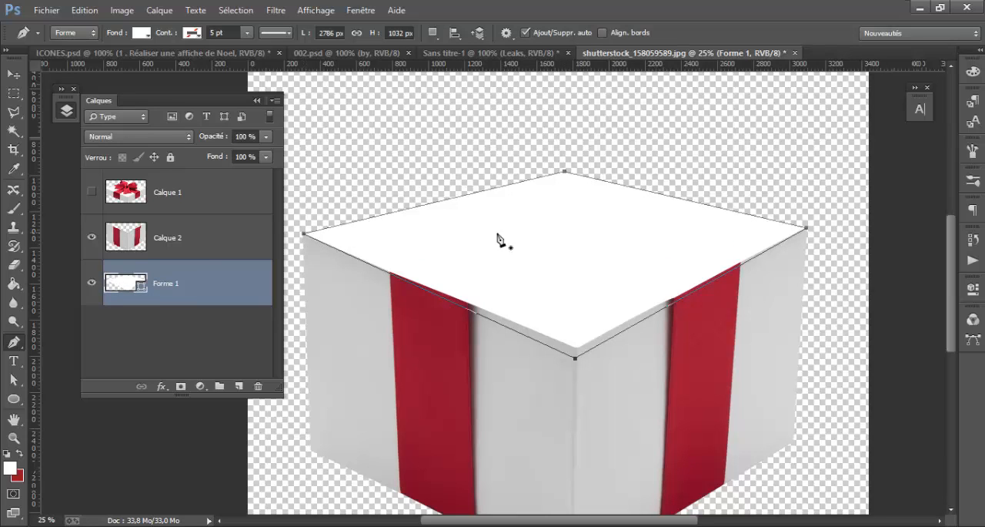
scroll(530, 238, down, 3)
scroll(529, 238, up, 2)
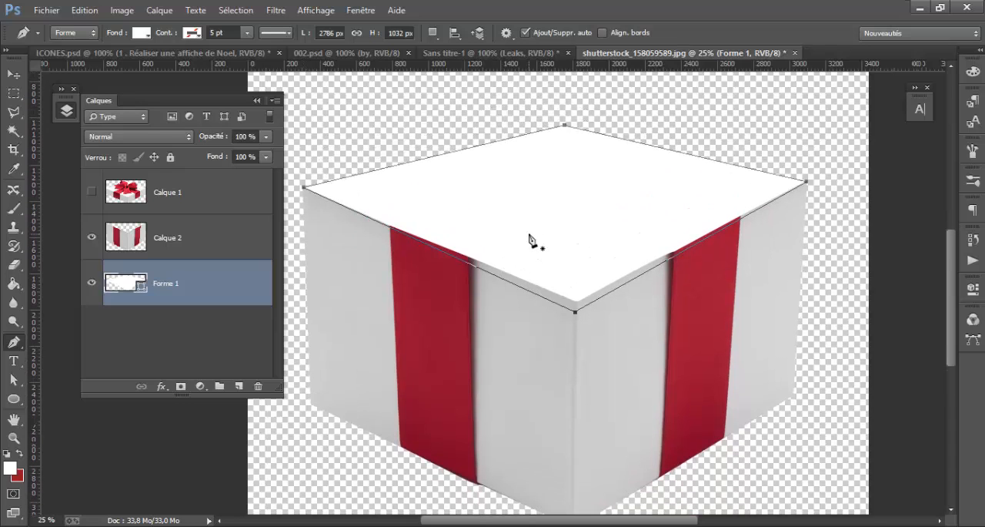
Check the white opening with the lid layer, Calque 1, shown and hidden, and leave the lid visible
click(13, 75)
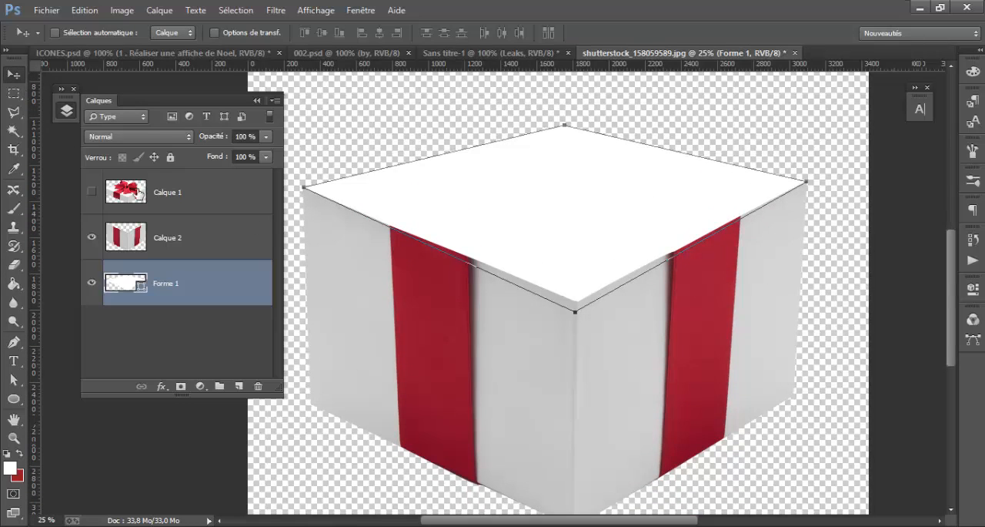
click(92, 192)
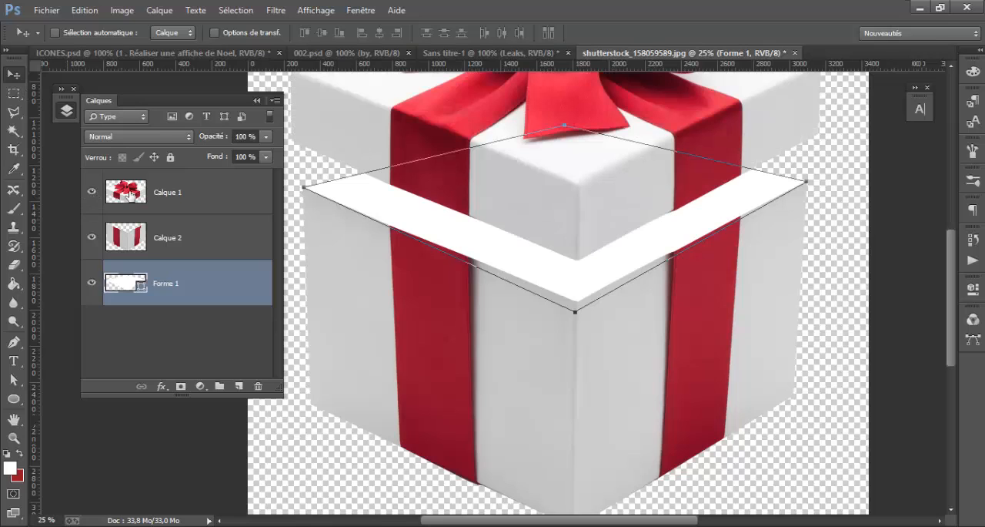
scroll(554, 227, up, 4)
scroll(553, 226, down, 3)
click(92, 193)
scroll(583, 213, up, 6)
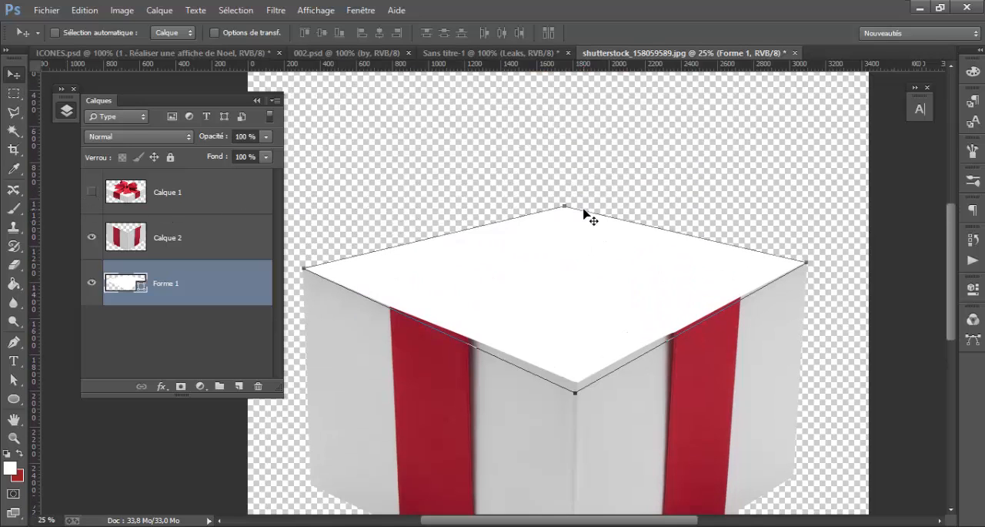
scroll(586, 216, down, 3)
scroll(582, 216, down, 2)
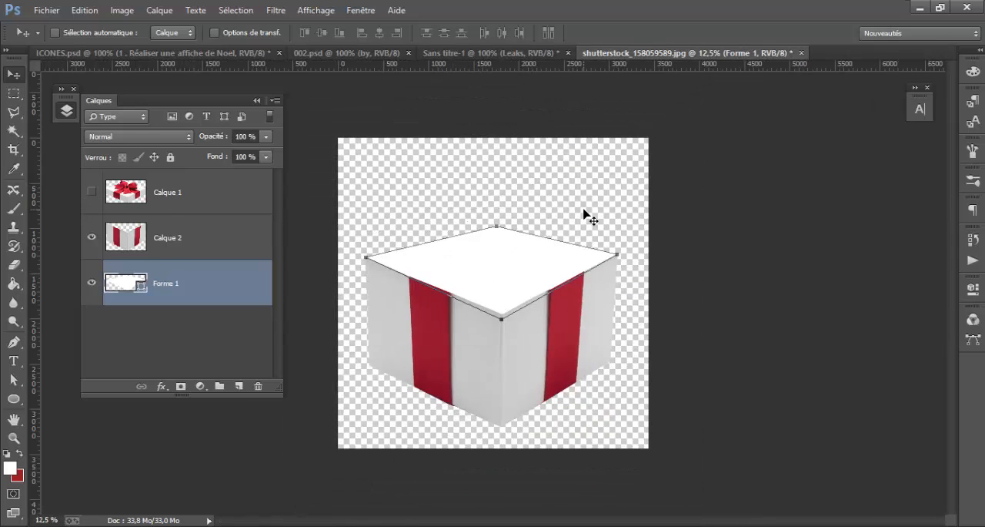
click(92, 192)
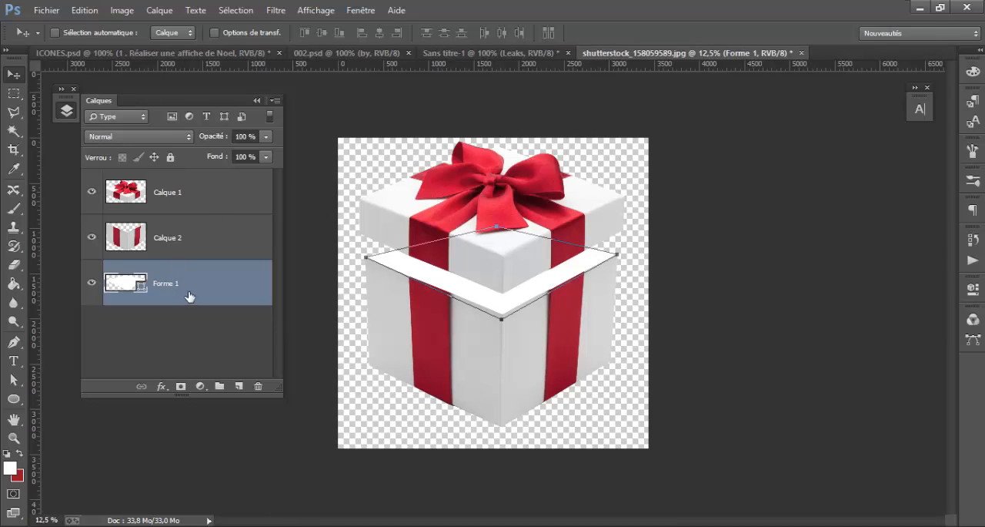
Raise the back corner point of the white Forme 1 shape with Direct Selection and check it with the lid hidden
click(13, 379)
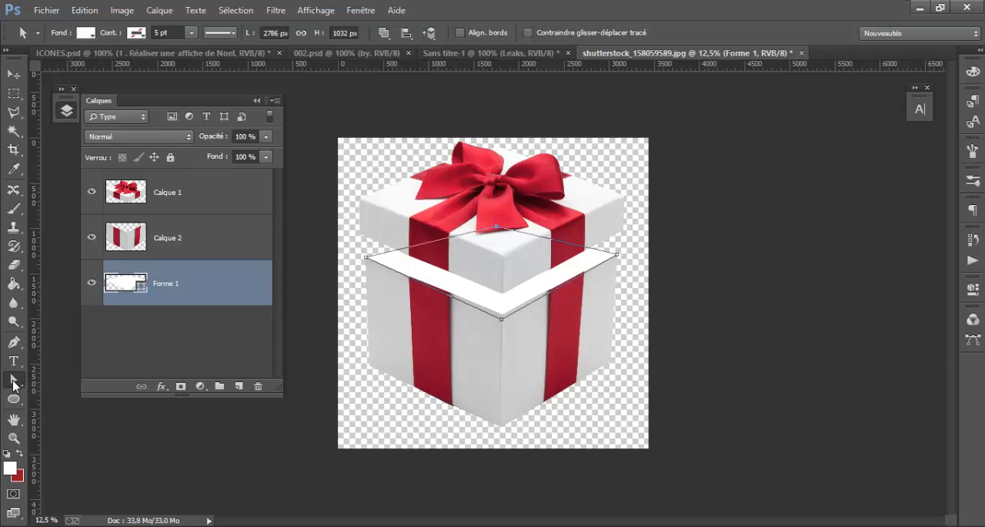
right_click(13, 385)
click(103, 386)
key(shift+Up)
key(shift+Up)
key(shift+Up)
key(shift+Up)
key(shift+Up)
key(shift+Up)
key(shift+Up)
key(shift+Up)
key(shift+Up)
key(shift+Up)
key(shift+Up)
key(shift+Up)
key(shift+Up)
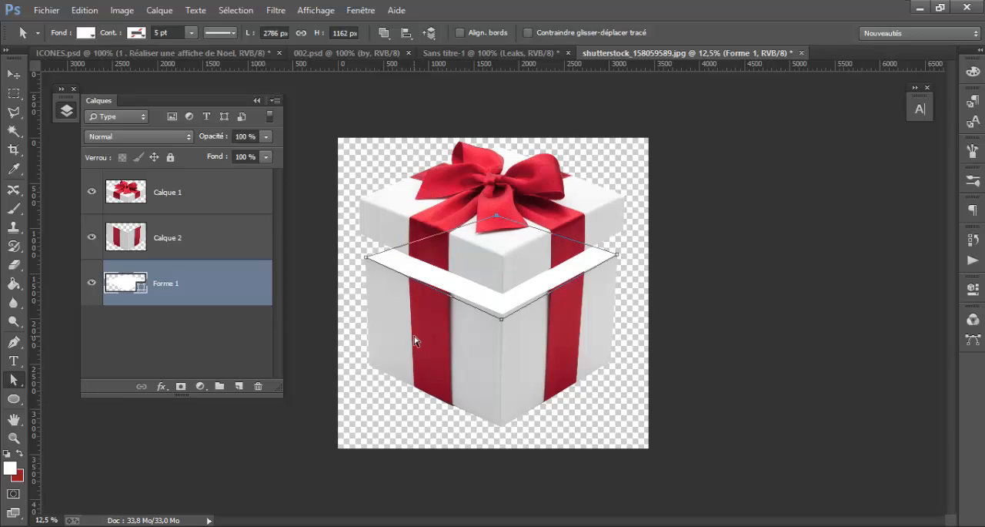
key(shift+Up)
key(shift+Up)
key(shift+Up)
key(shift+Up)
key(shift+Up)
key(shift+Up)
key(shift+Up)
key(shift+Up)
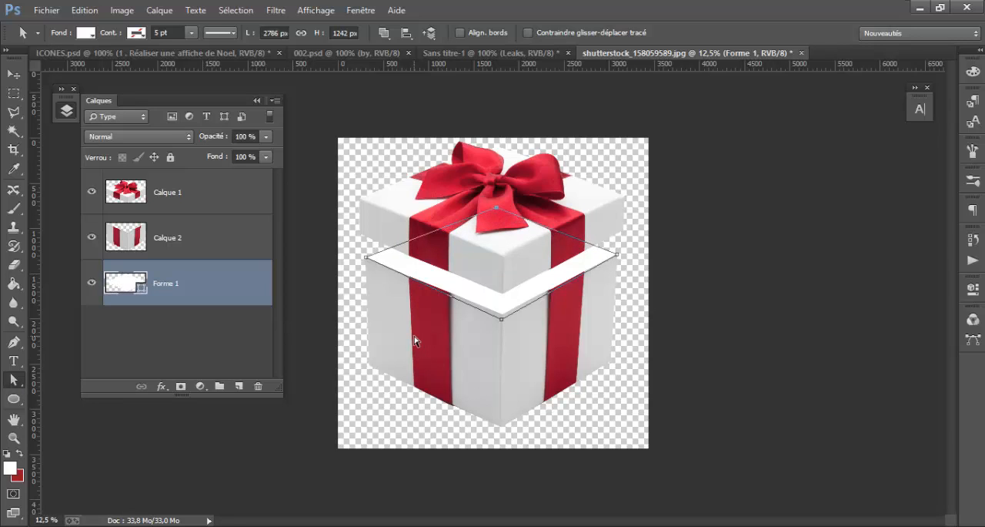
key(shift+Up)
click(90, 191)
click(91, 192)
Merge the white shape Forme 1 with the box base layer, Calque 2
click(163, 191)
key(v)
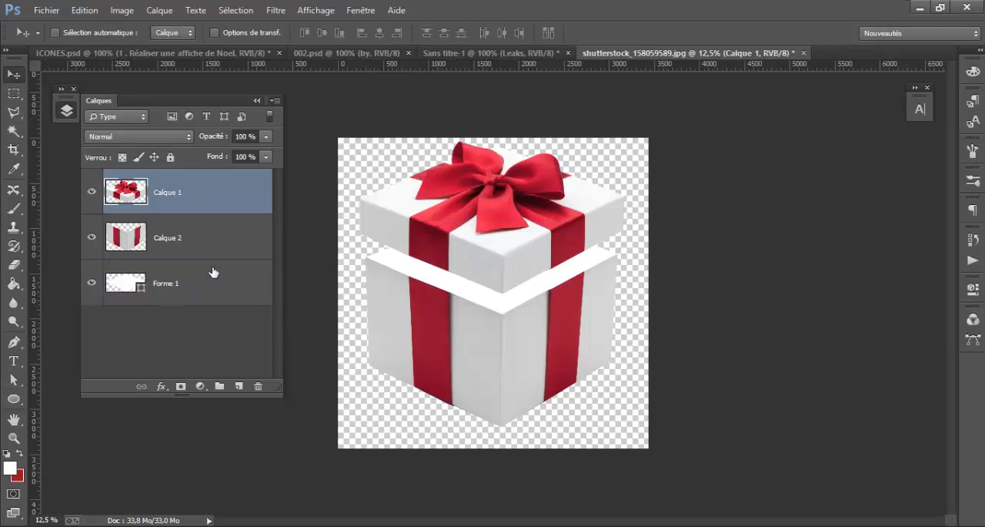
click(205, 291)
shift+click(204, 240)
right_click(205, 240)
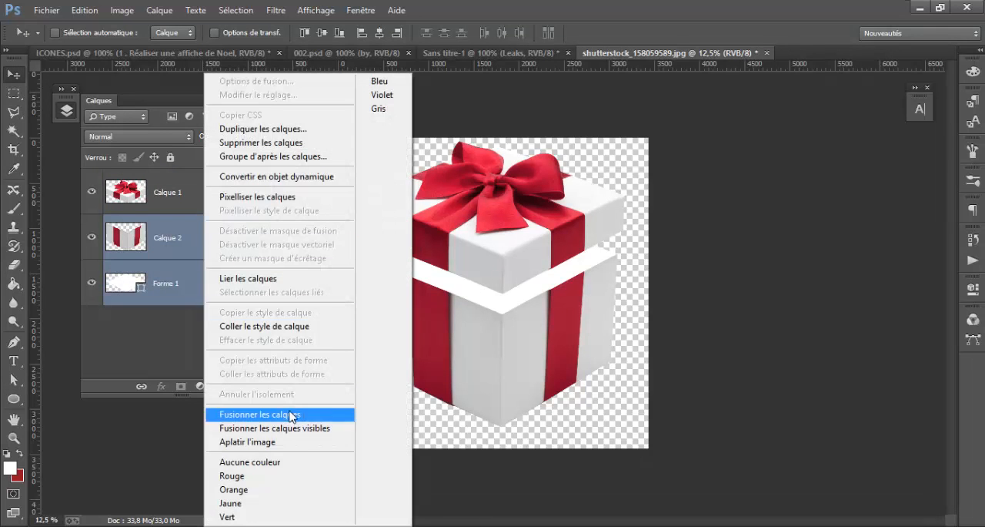
click(260, 414)
Copy the gift box lid and base layers together into the Sans titre-1 poster document
shift+click(181, 190)
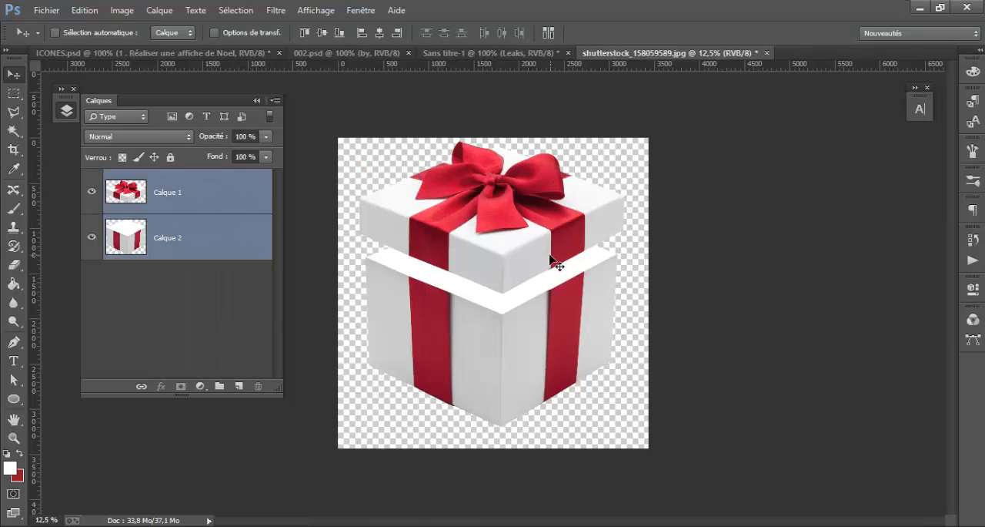
drag(541, 253, 505, 288)
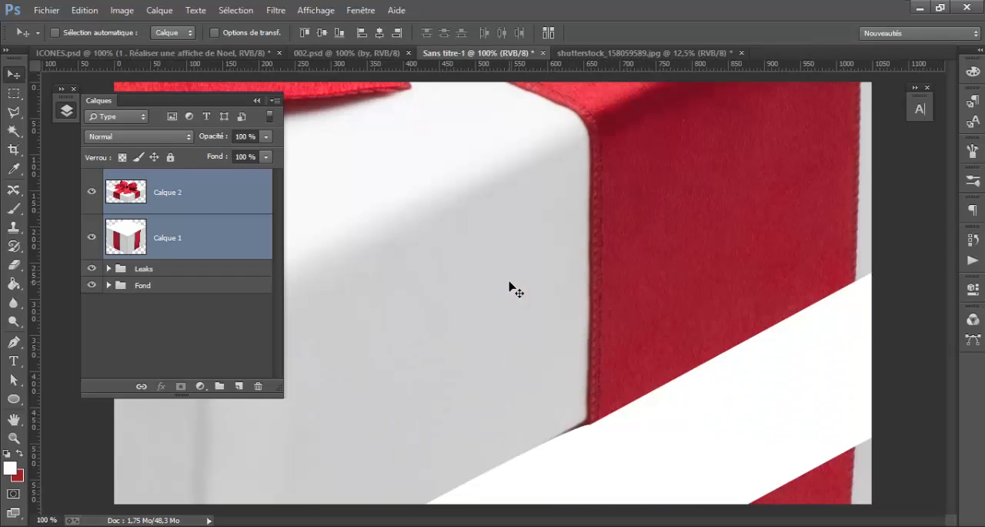
Scale both gift box layers proportionally to 10% and position the box over the yellow glow near the poster's centre
key(ctrl+t)
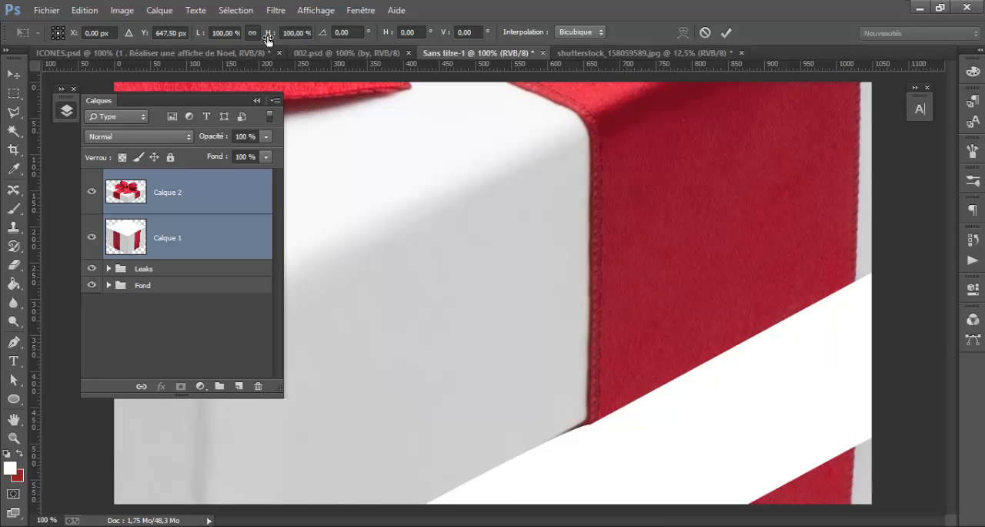
drag(270, 39, 213, 39)
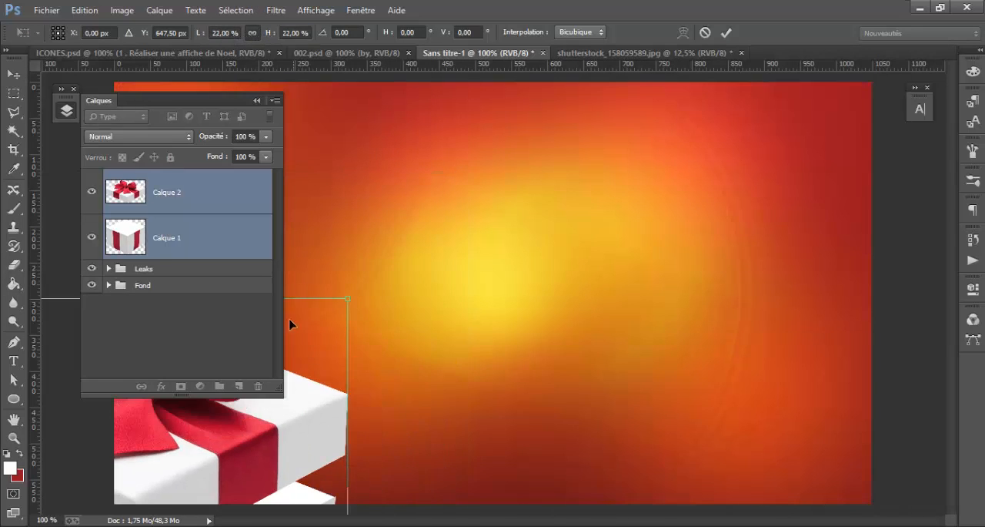
drag(233, 451, 656, 220)
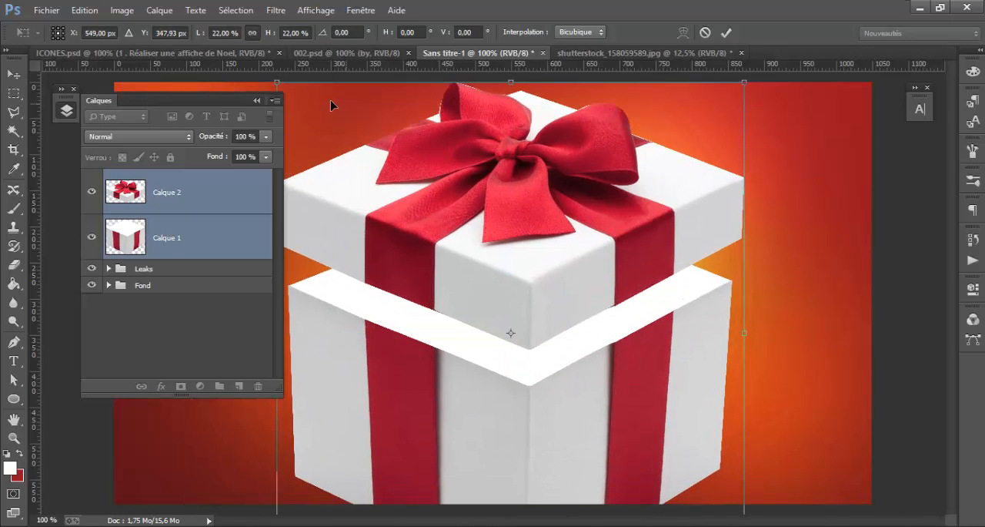
drag(269, 38, 259, 40)
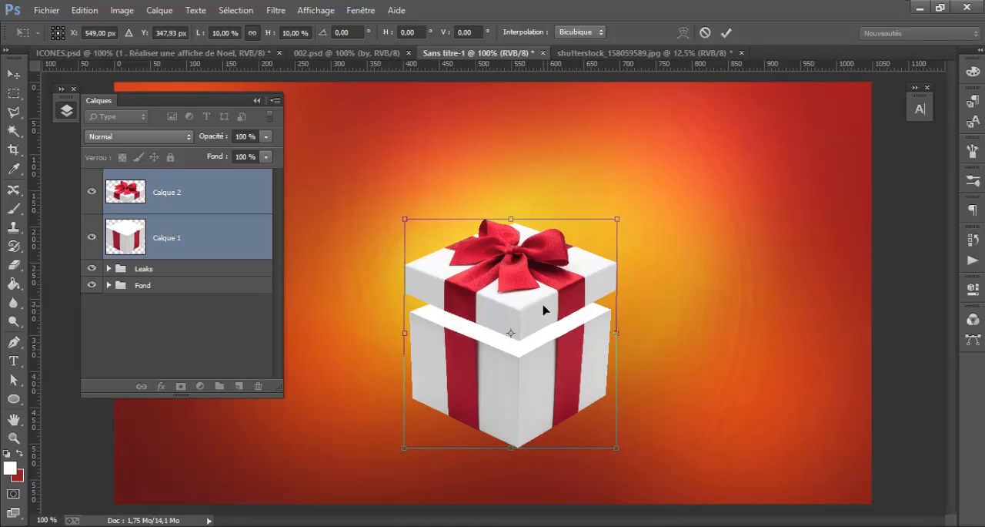
drag(543, 310, 534, 259)
key(Return)
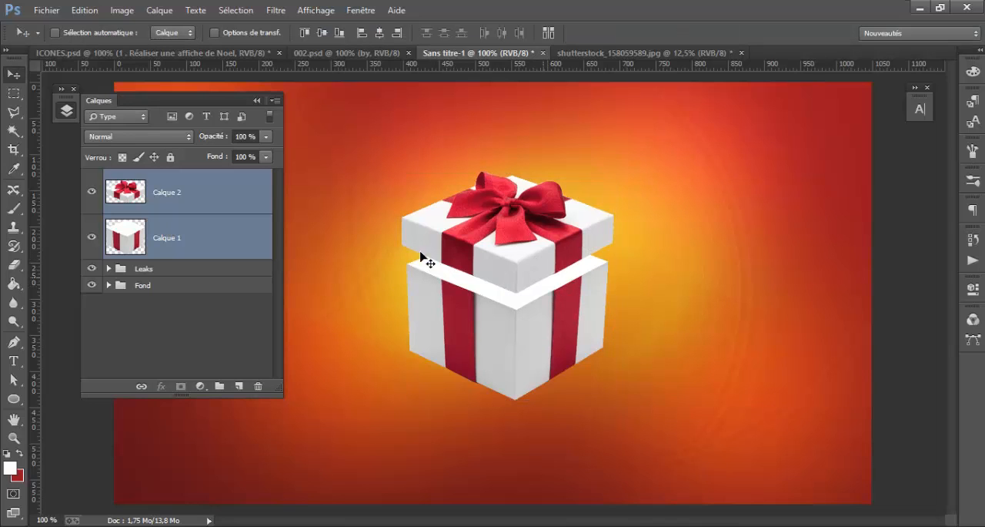
Group the gift box lid and base layers and name the group "Gift"
click(194, 192)
shift+click(183, 237)
key(ctrl+g)
double_click(154, 178)
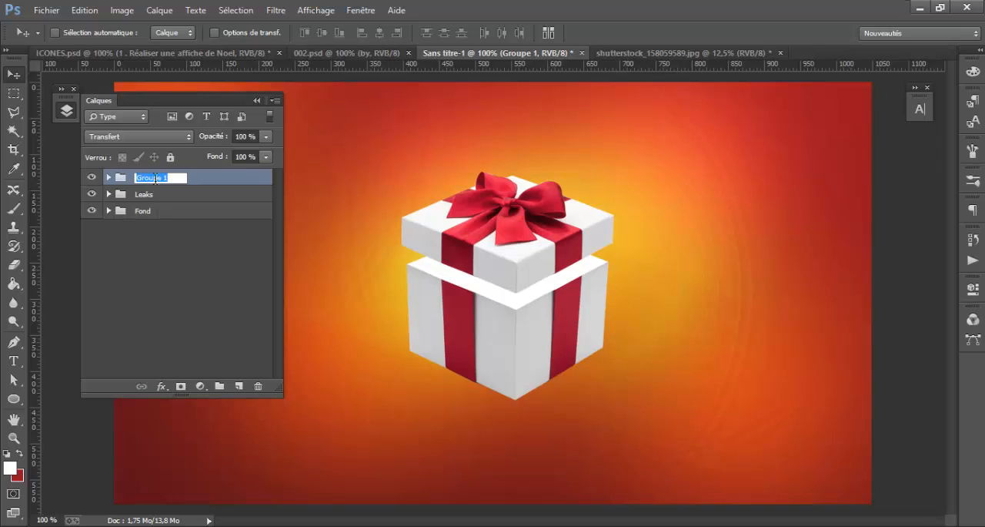
text(Gift)
key(Return)
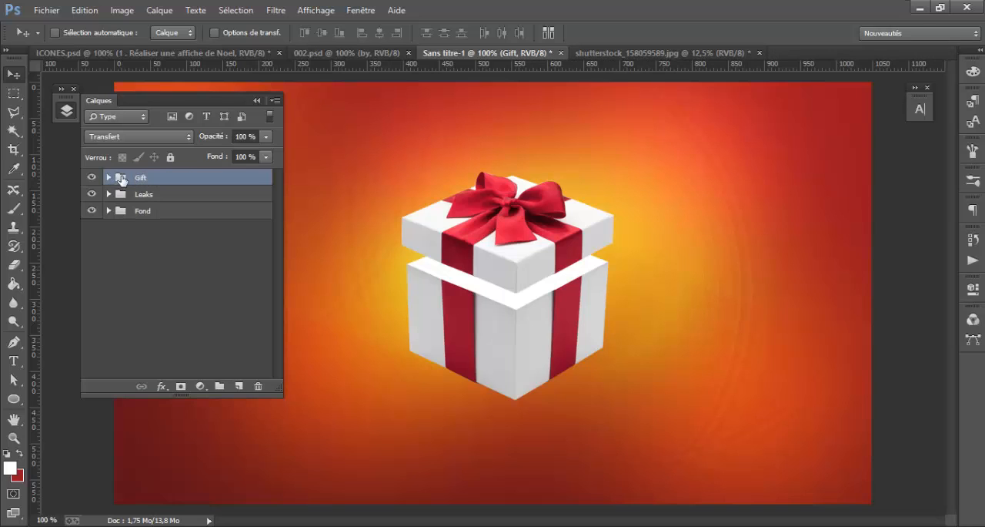
Raise the gift box lid layer, Calque 2, in the Gift group by 30 px to open the box wider
click(110, 178)
click(247, 214)
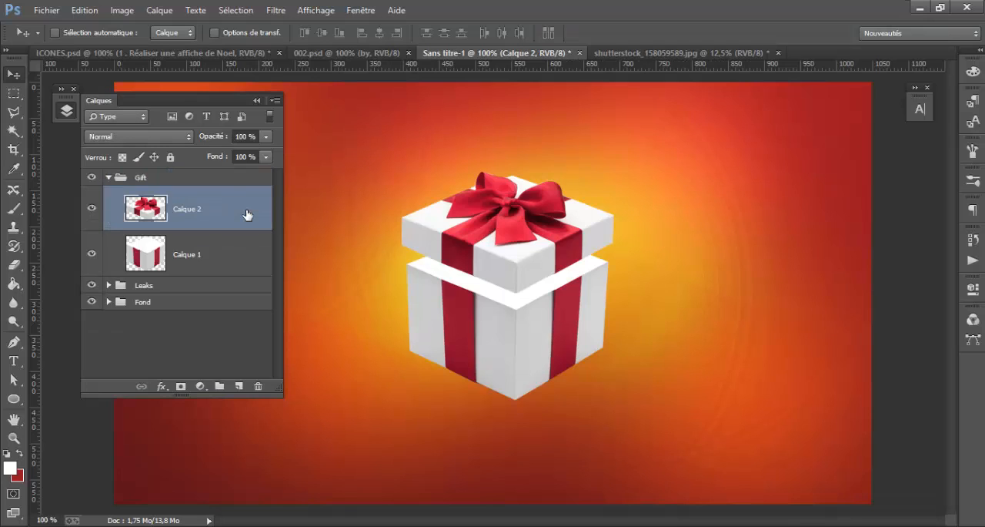
key(shift+Up)
key(shift+Up)
key(shift+Up)
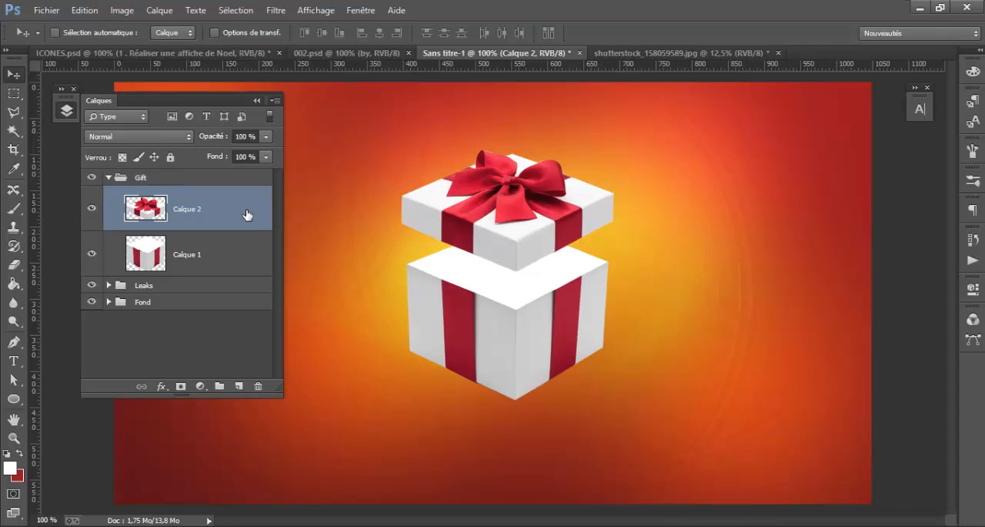
key(shift+Up)
key(shift+Down)
Lower the gift box base layer, Calque 1, by about 20 px to widen the gap beneath the lid
click(211, 259)
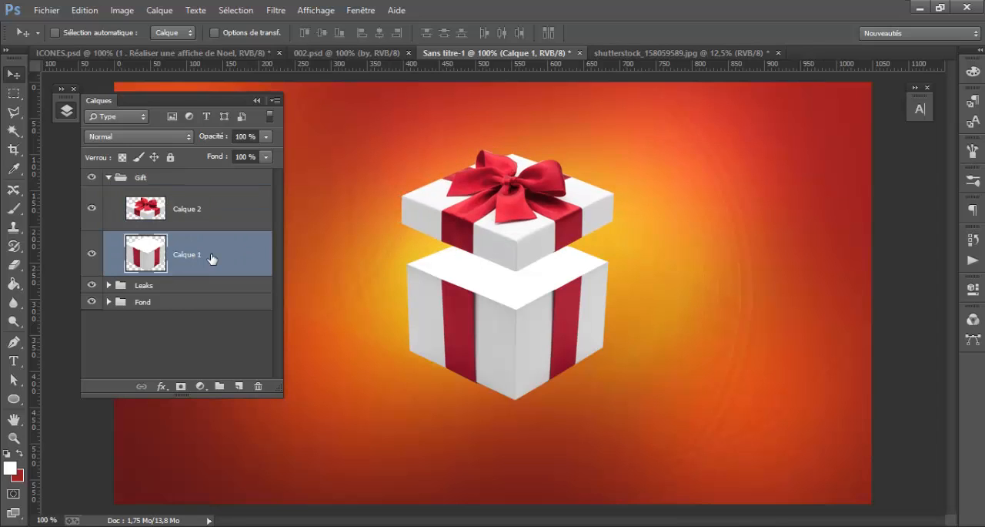
key(shift+Down)
key(Down)
key(Down)
key(Down)
key(Down)
key(Down)
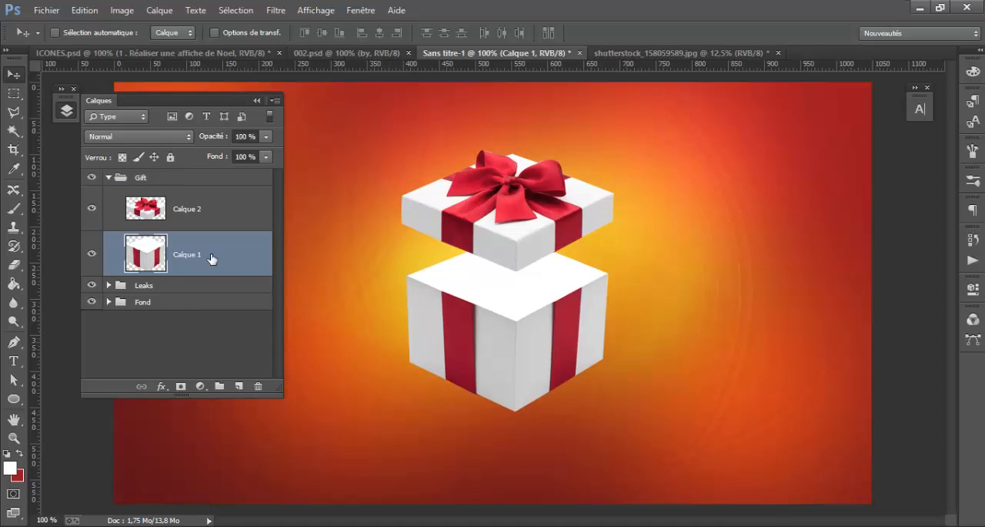
key(Down)
key(Down)
key(Down)
key(Down)
key(Down)
key(Down)
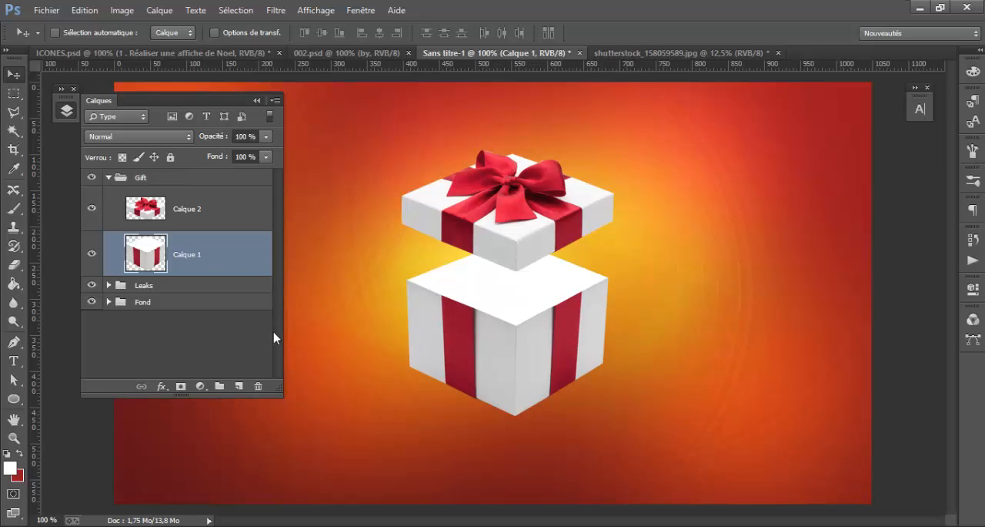
Check the reference poster in 002.psd, then set black 000000 as the Pen tool's fill colour in Sans titre-1
click(358, 54)
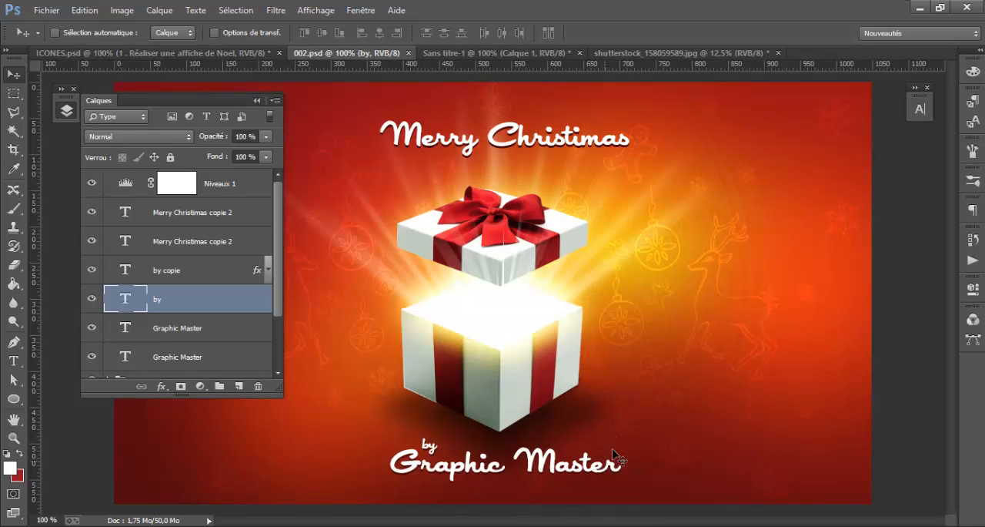
click(496, 53)
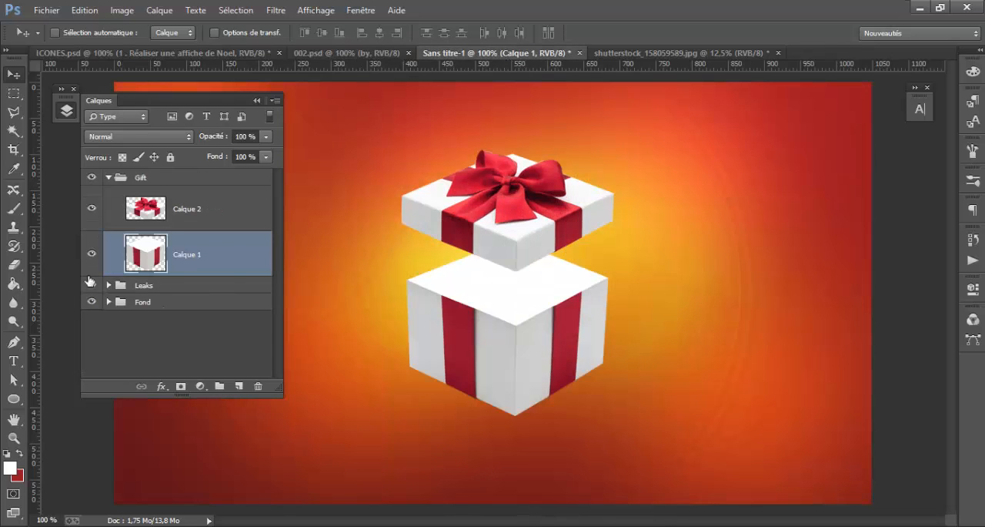
click(14, 398)
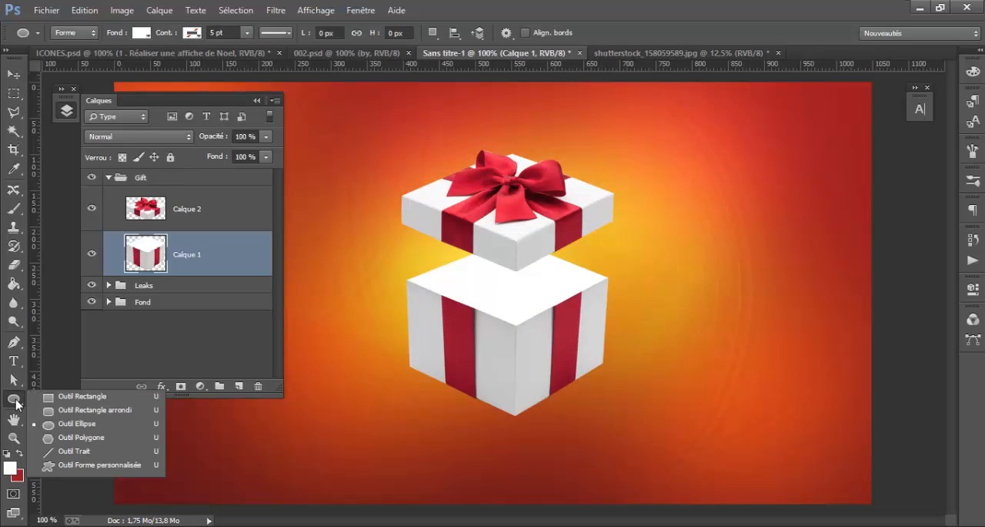
click(14, 341)
click(91, 340)
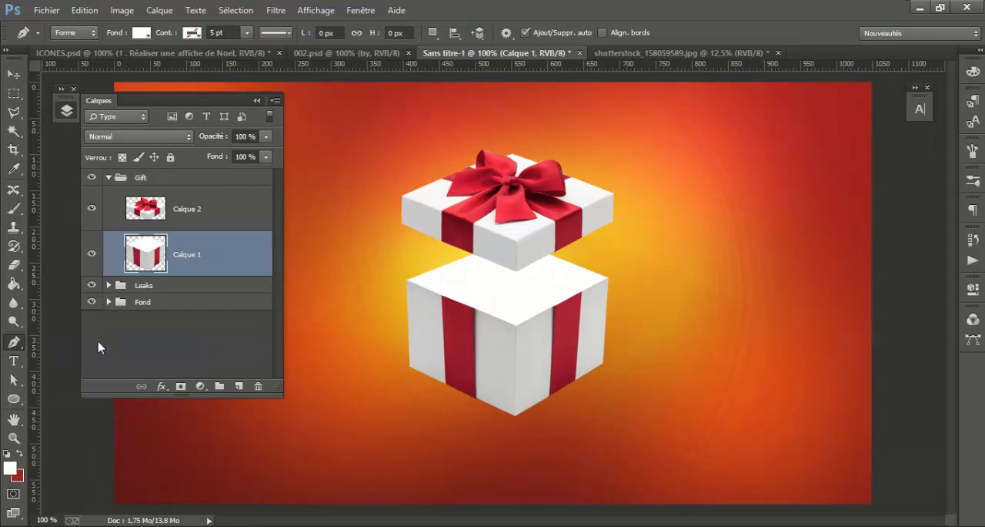
click(9, 467)
text(000000)
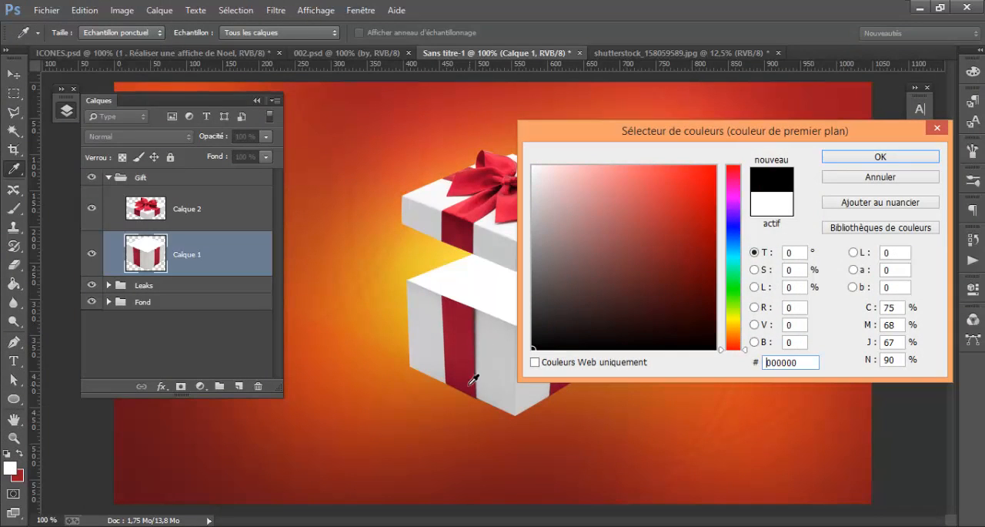
click(880, 156)
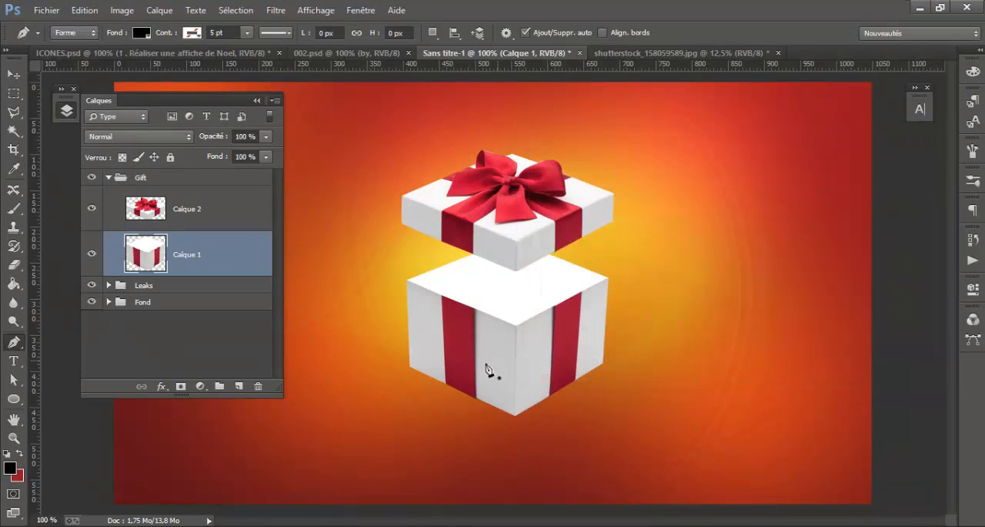
Draw a black four-cornered shape with the Pen tool along the box's bottom corners, about 267 px wide and 128 px high
click(404, 369)
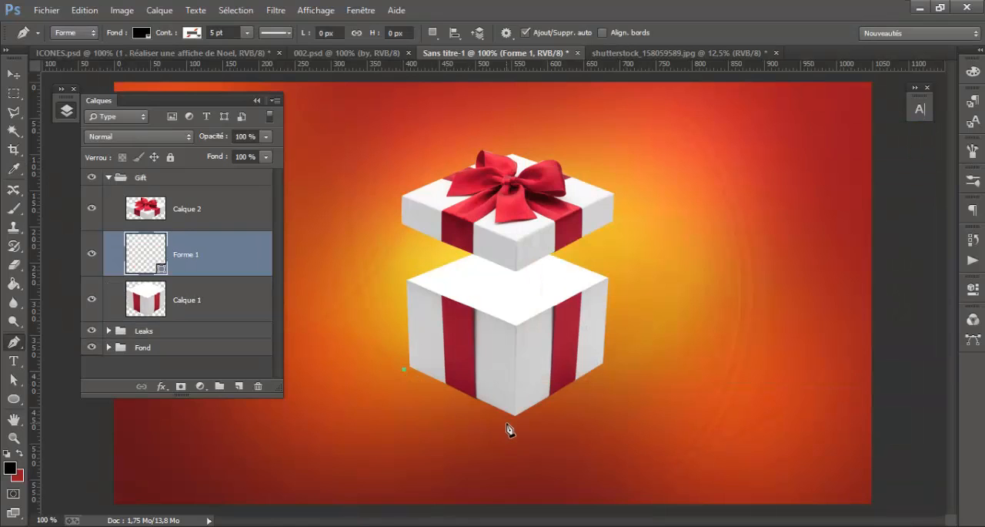
key(ctrl+z)
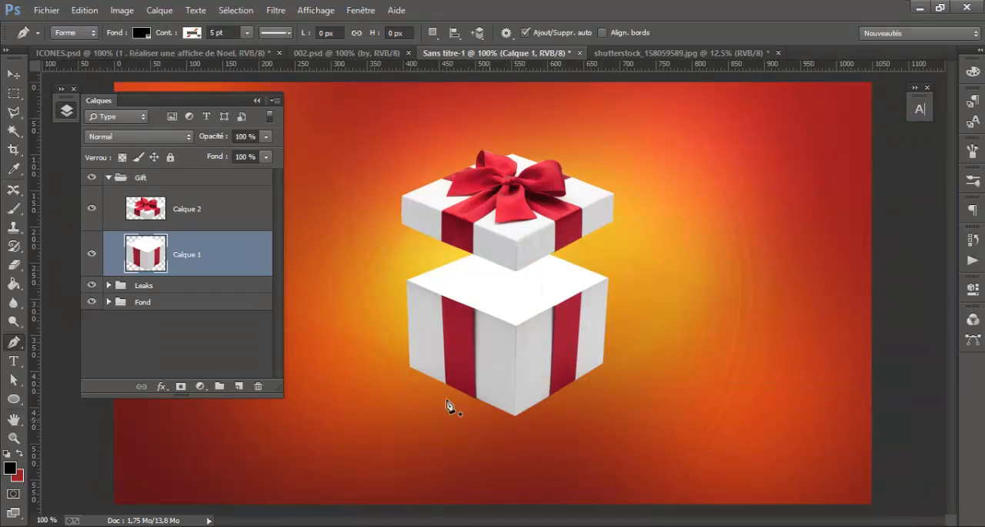
click(410, 368)
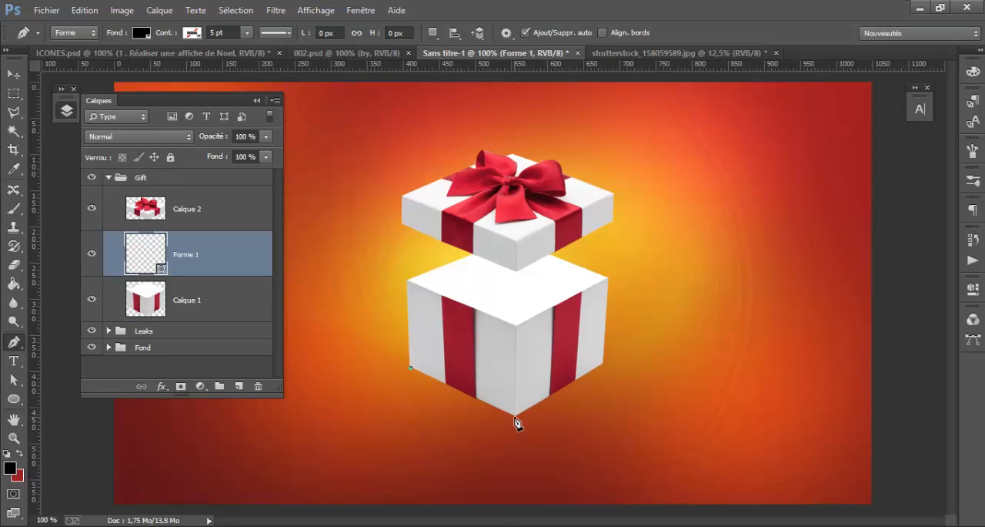
click(514, 416)
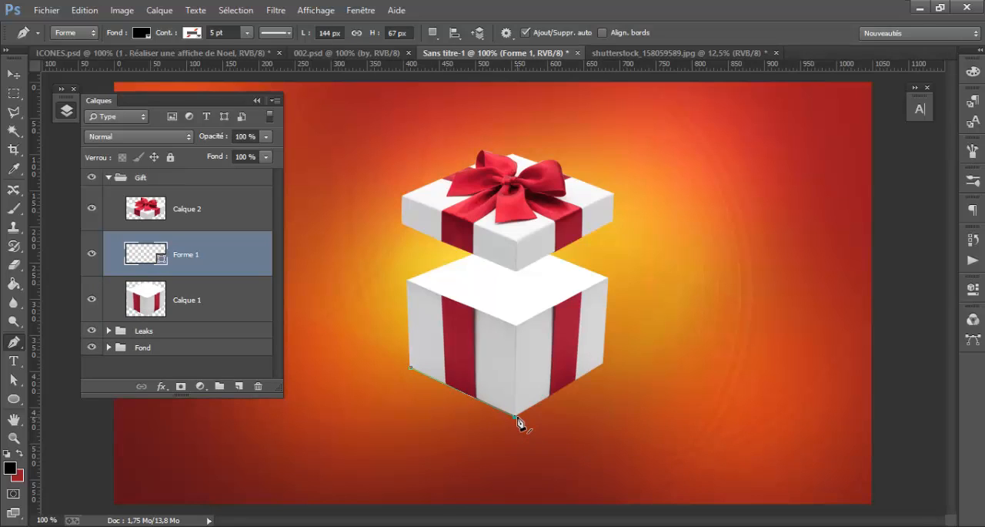
click(604, 365)
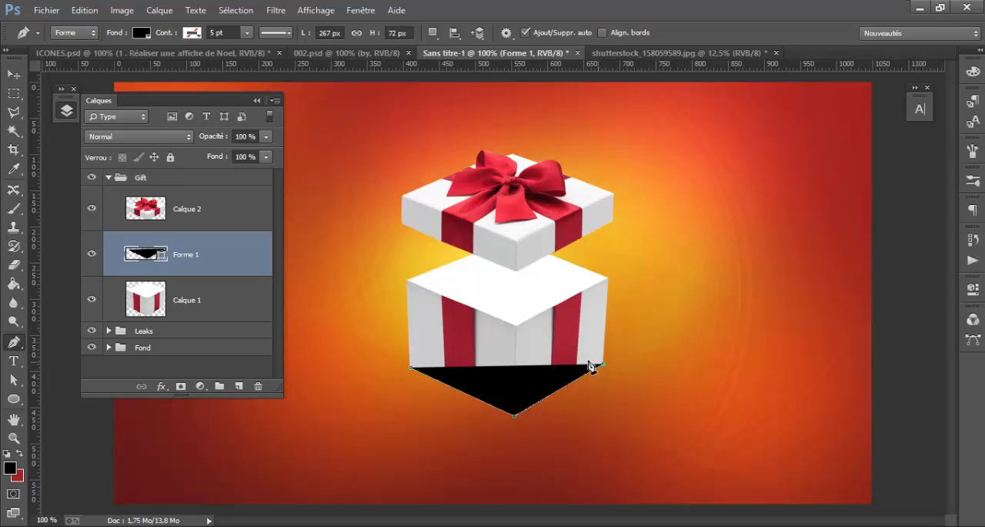
click(505, 333)
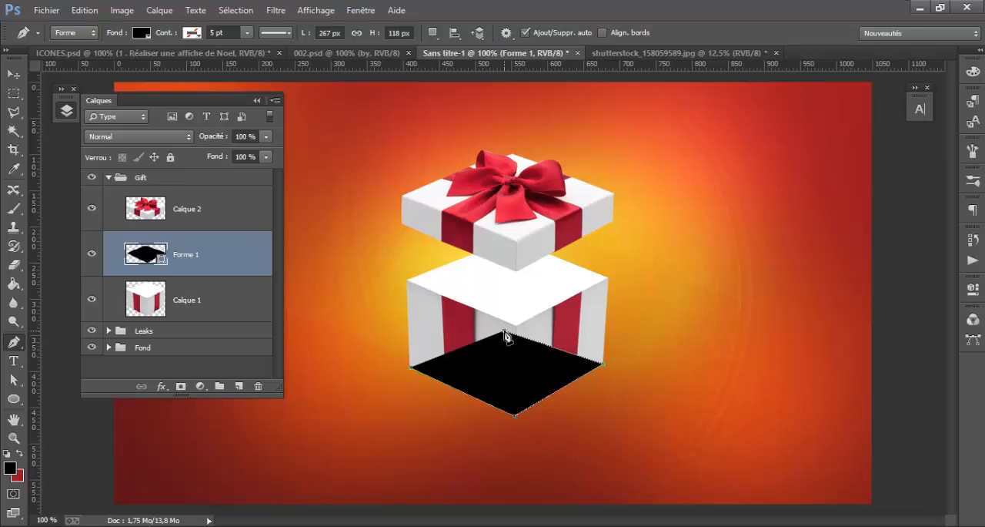
key(shift+Up)
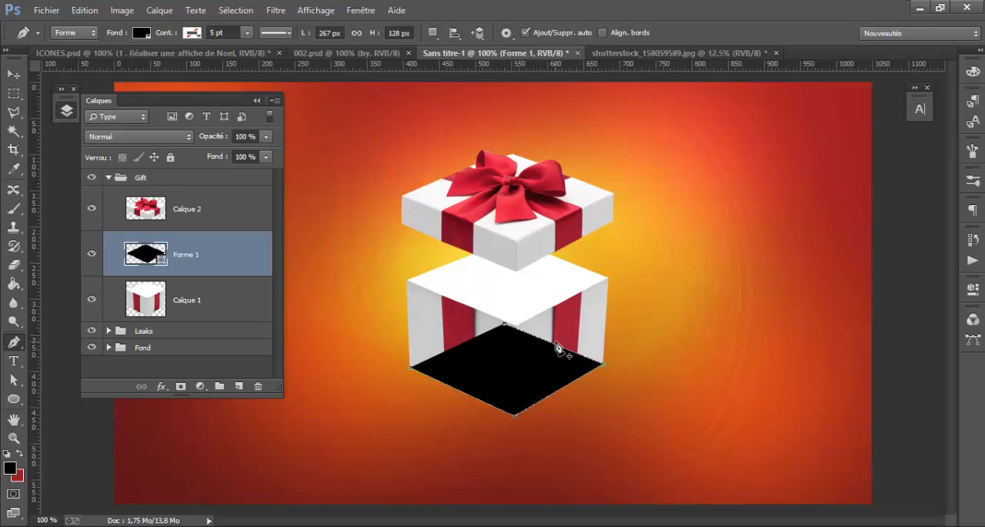
key(Up)
key(v)
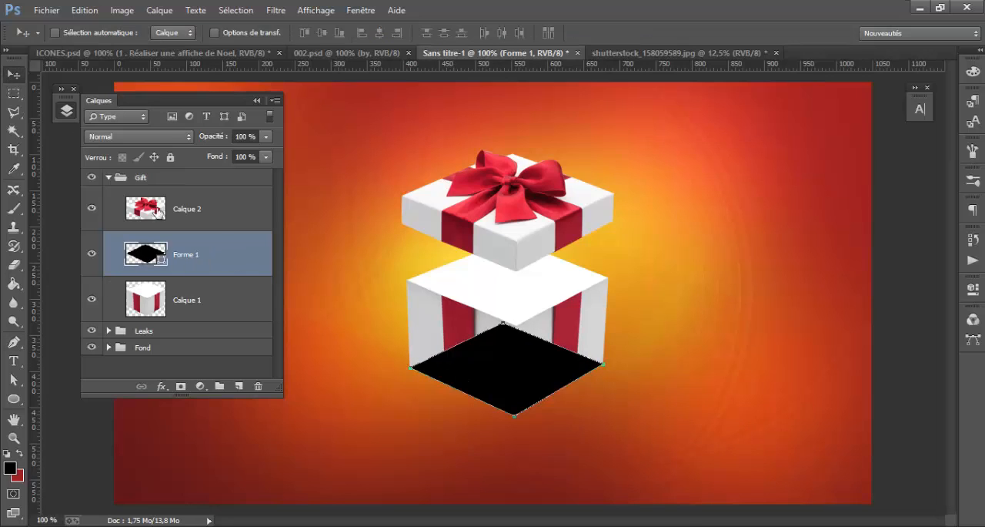
Place the black shape layer Forme 1 beneath Calque 1 and shift it 20 px down as the box's shadow
drag(233, 266, 230, 309)
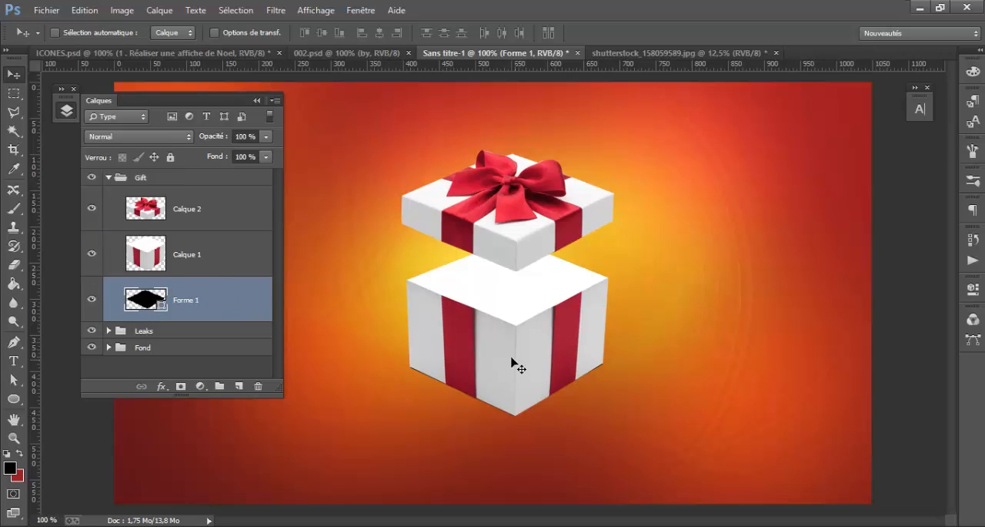
key(shift+Down)
key(shift+Down)
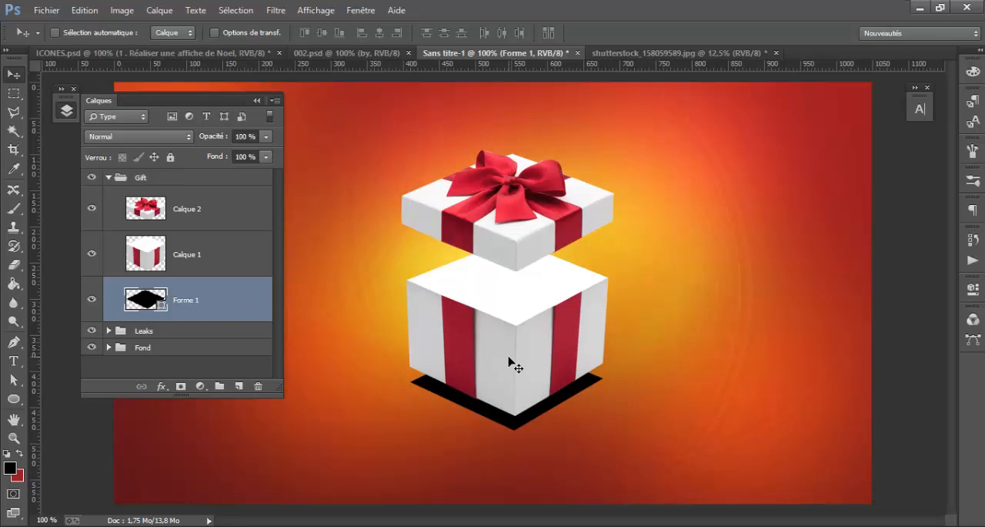
Rasterise the shadow layer Forme 1 and apply a motion blur (Flou directionnel) with a 33° angle and 29-pixel distance
click(275, 10)
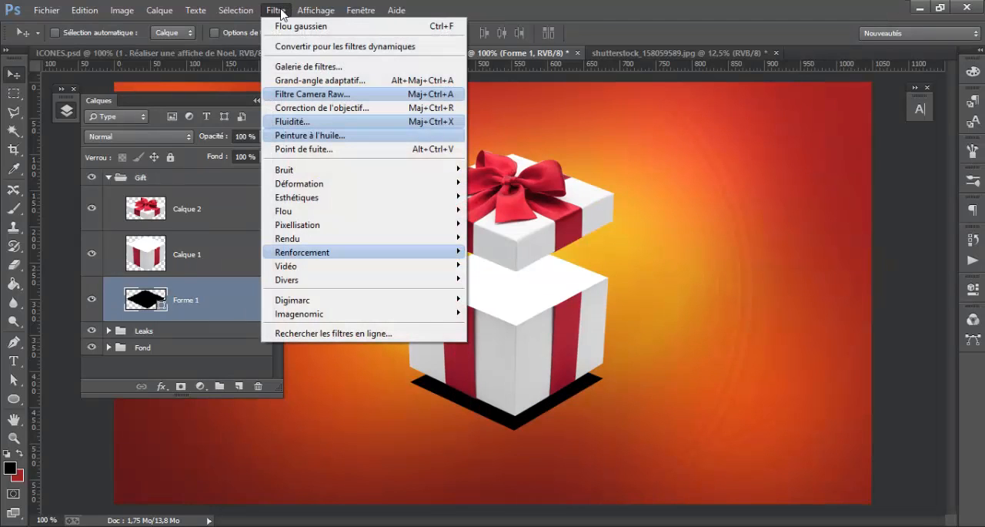
mouse_move(378, 211)
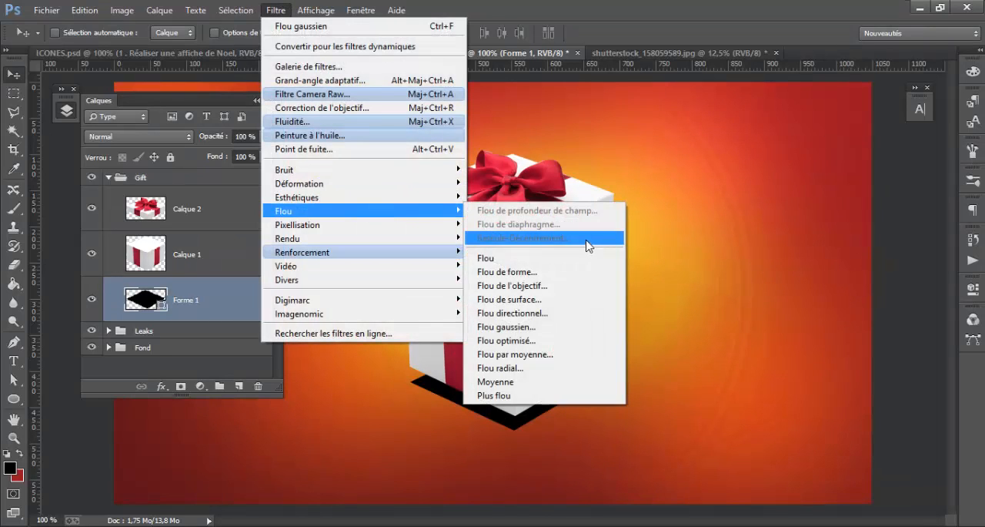
click(568, 311)
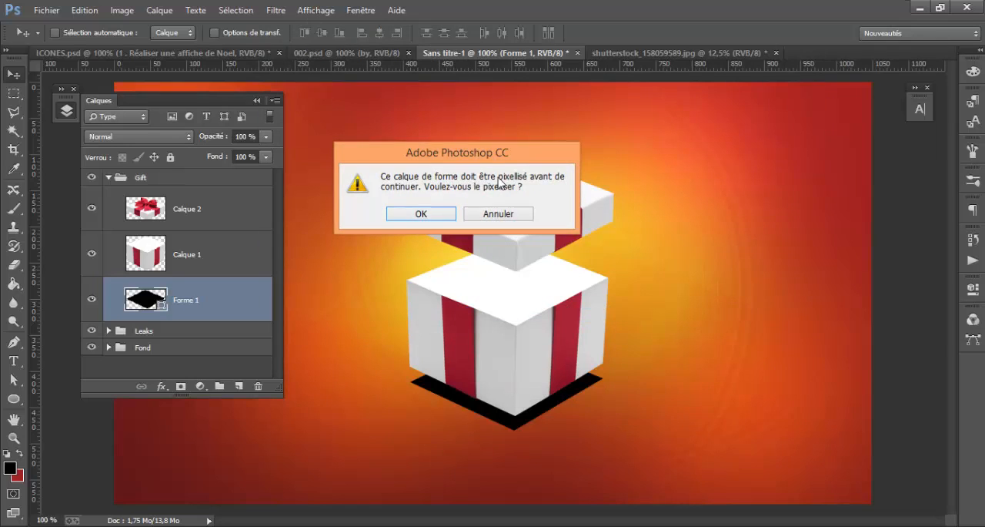
click(421, 216)
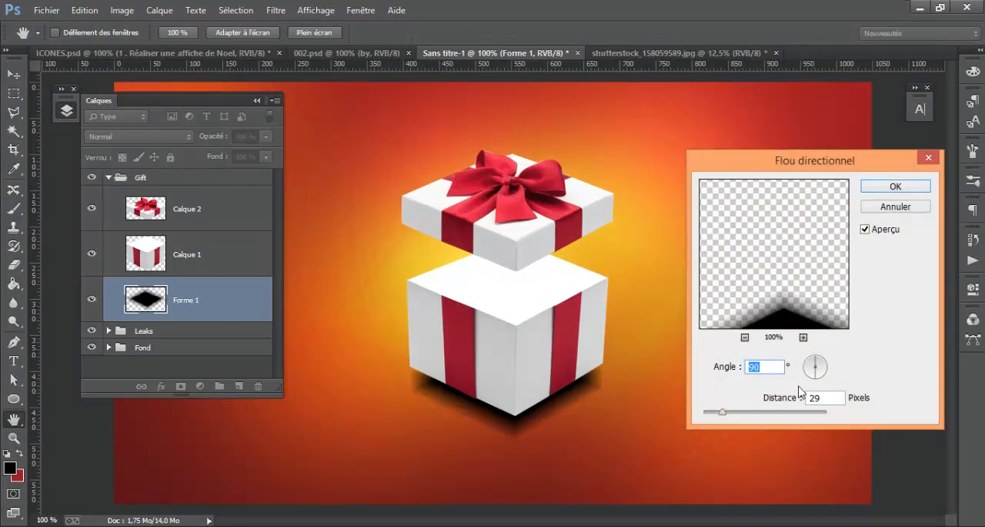
drag(824, 368, 825, 369)
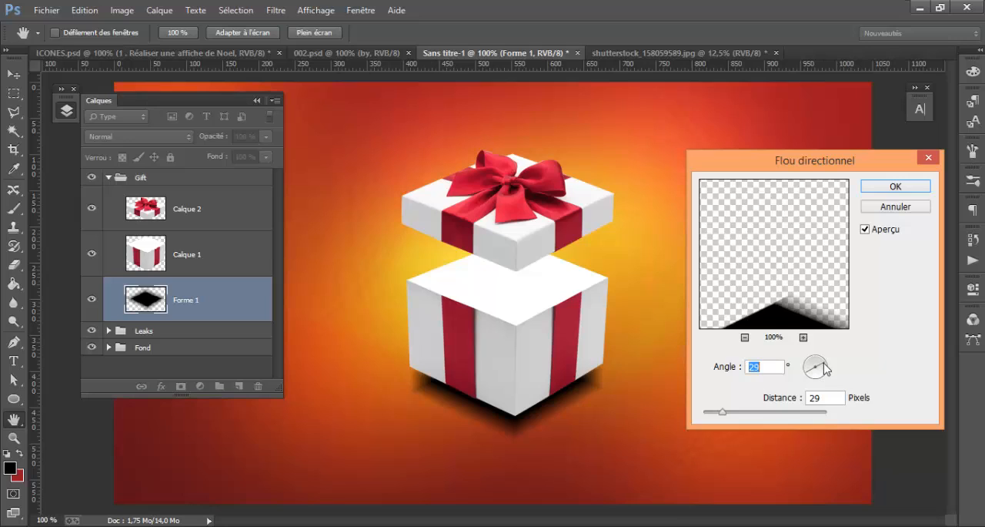
text(17)
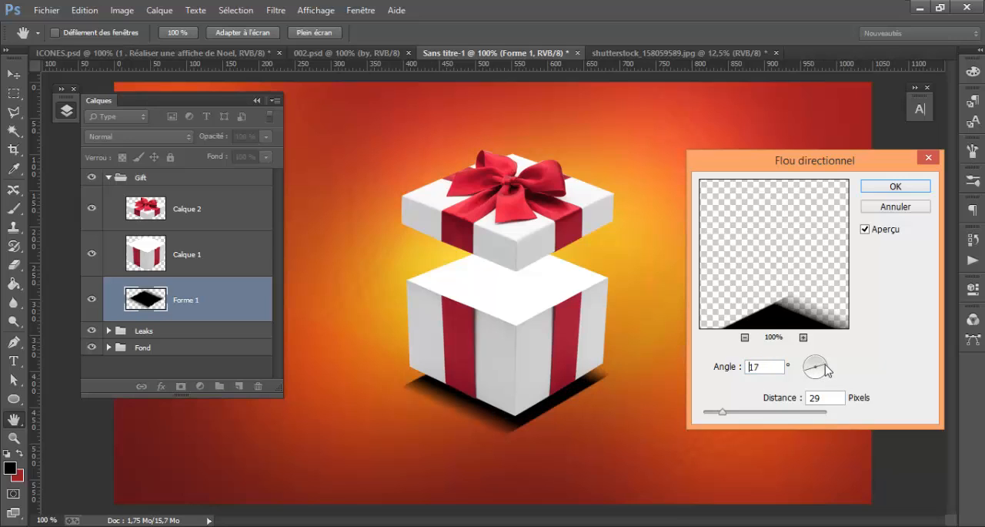
drag(825, 364, 827, 362)
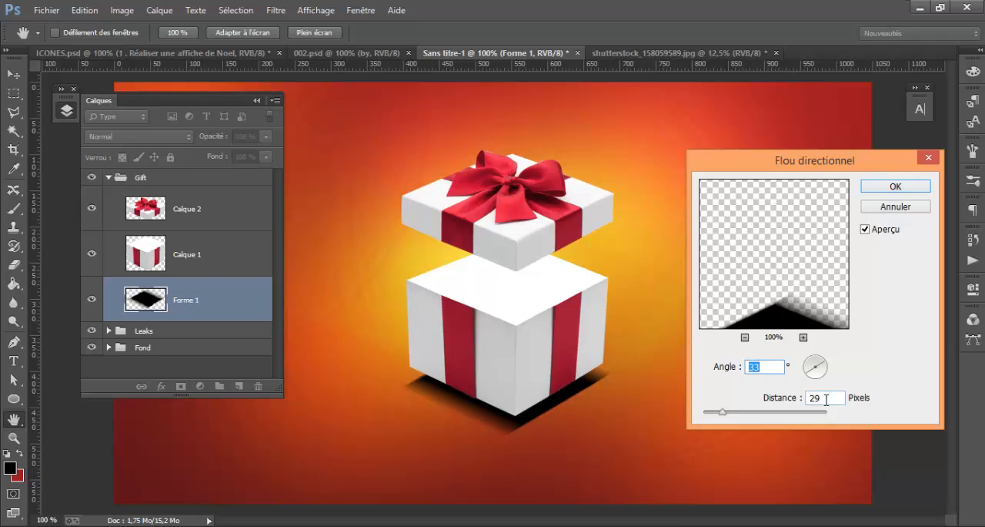
drag(828, 399, 704, 394)
click(894, 188)
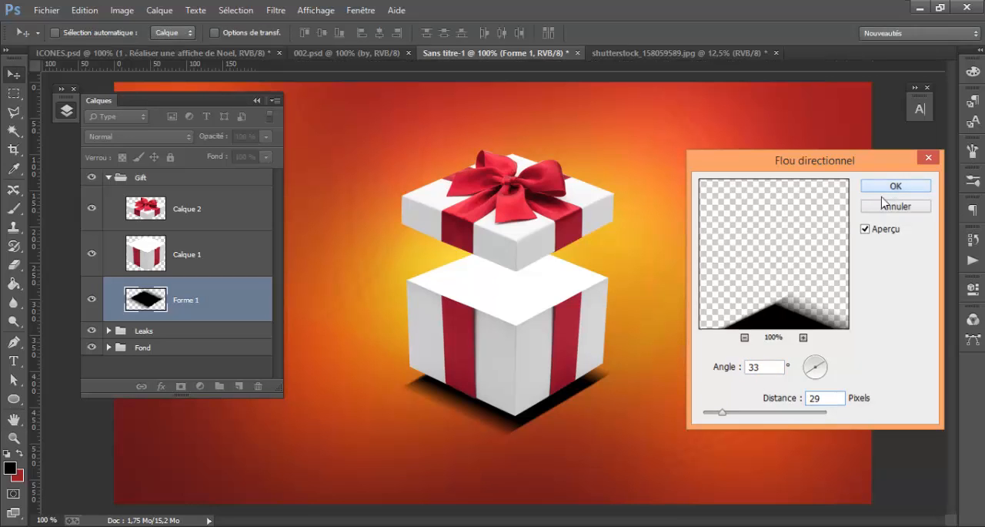
Apply a second motion blur to the shadow layer Forme 1 with a -32° angle and 29-pixel distance
click(276, 10)
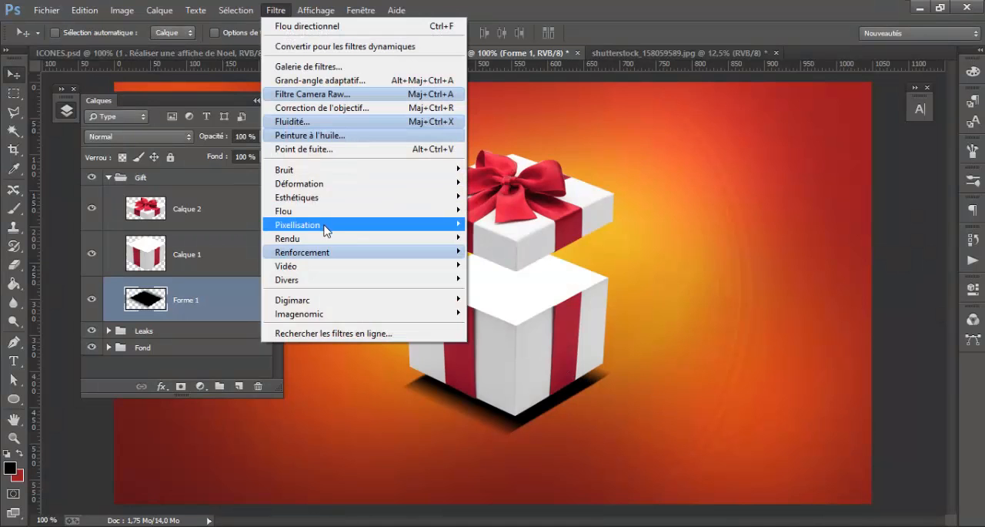
mouse_move(330, 212)
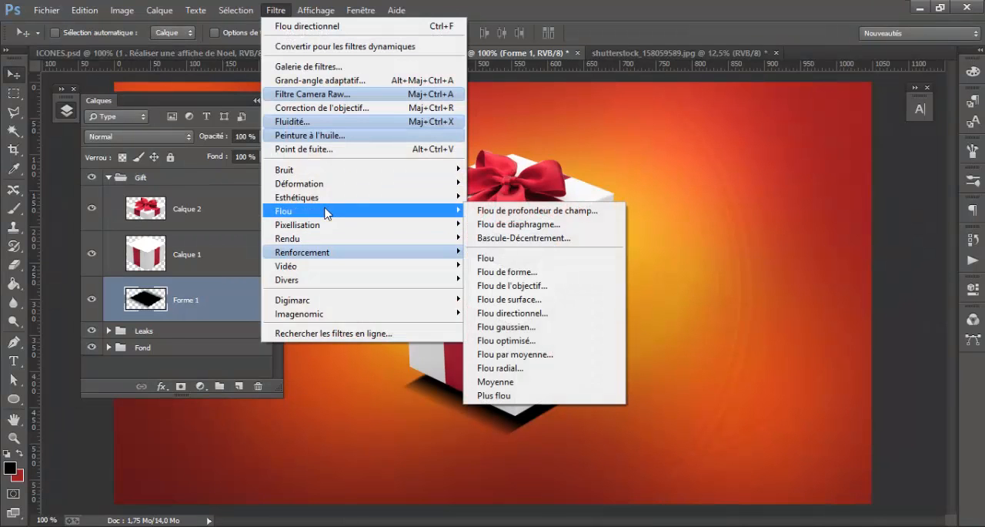
click(543, 316)
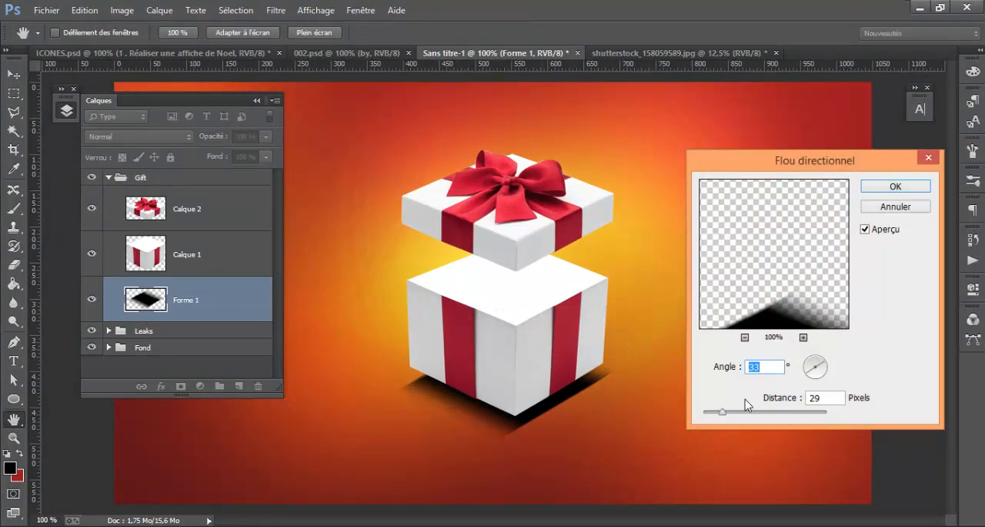
click(826, 375)
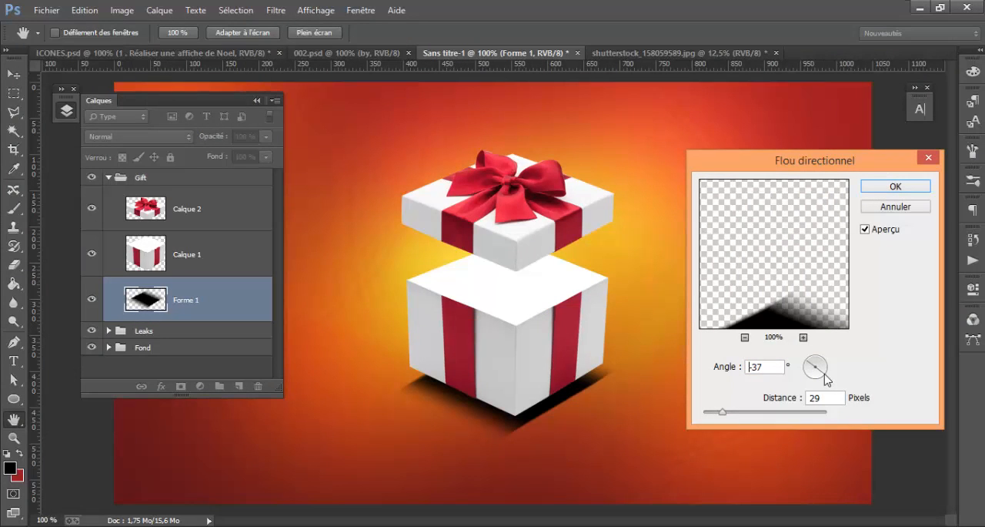
click(826, 374)
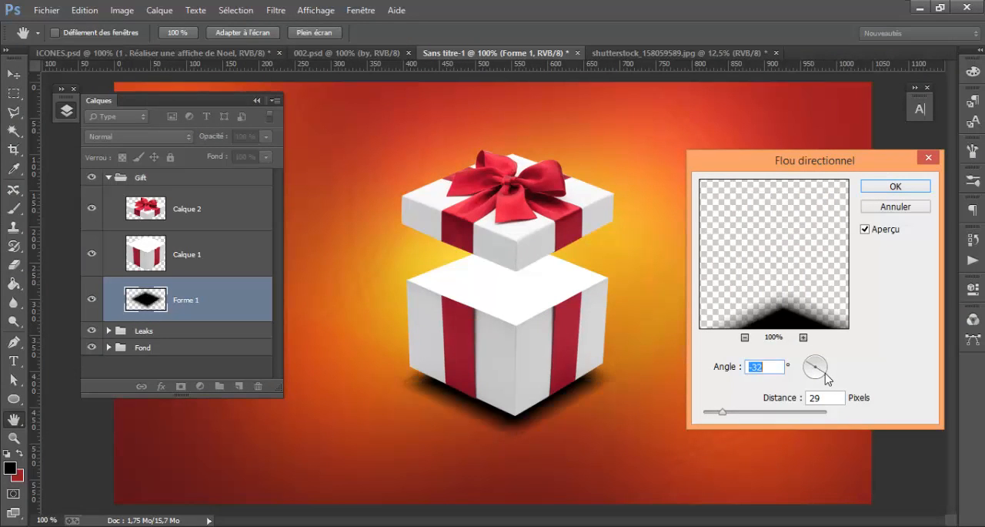
click(905, 188)
Apply a Gaussian blur (Flou gaussien) with a 7,4-pixel radius to the shadow layer Forme 1
click(277, 10)
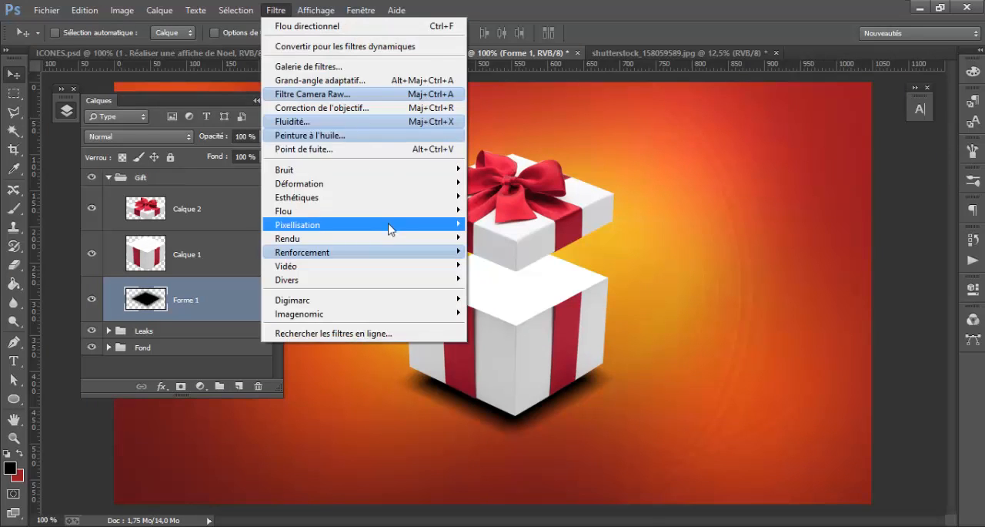
mouse_move(398, 211)
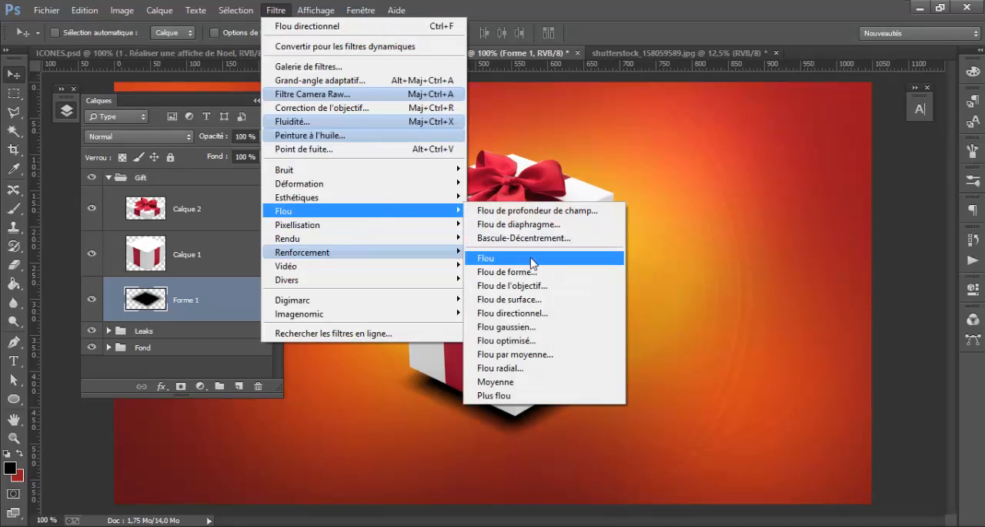
click(539, 327)
drag(700, 401, 675, 404)
key(v)
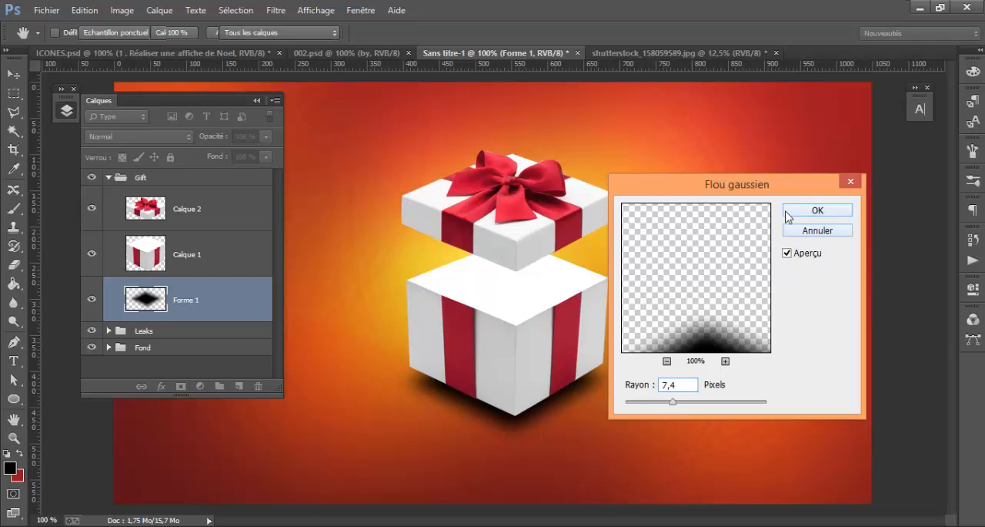
click(814, 213)
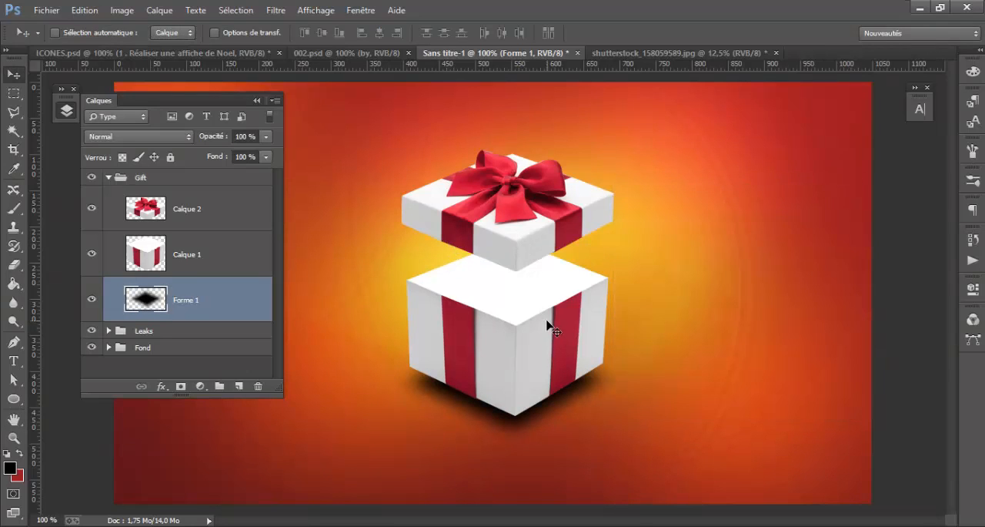
Lower the shadow layer Forme 1 to 64 % opacity and shift it slightly downward beneath the box
click(266, 136)
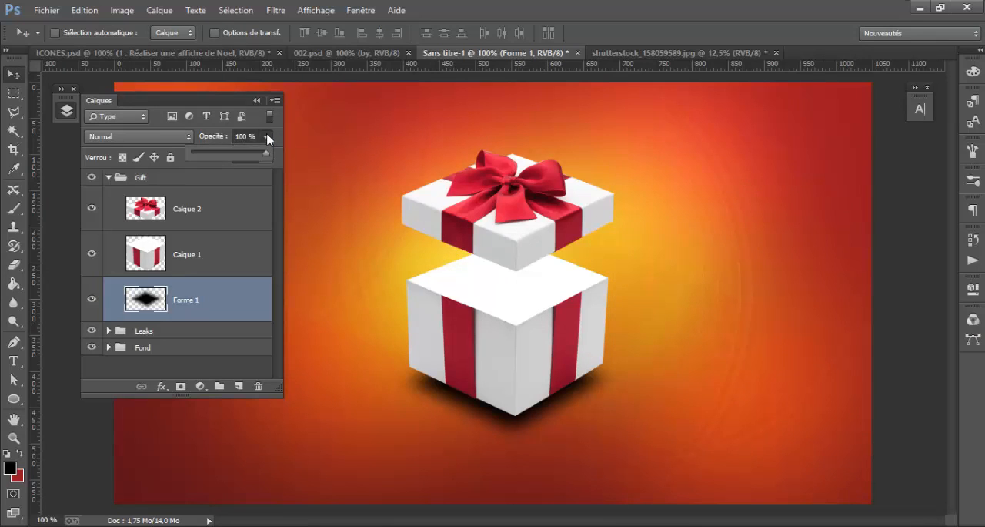
drag(268, 153, 240, 156)
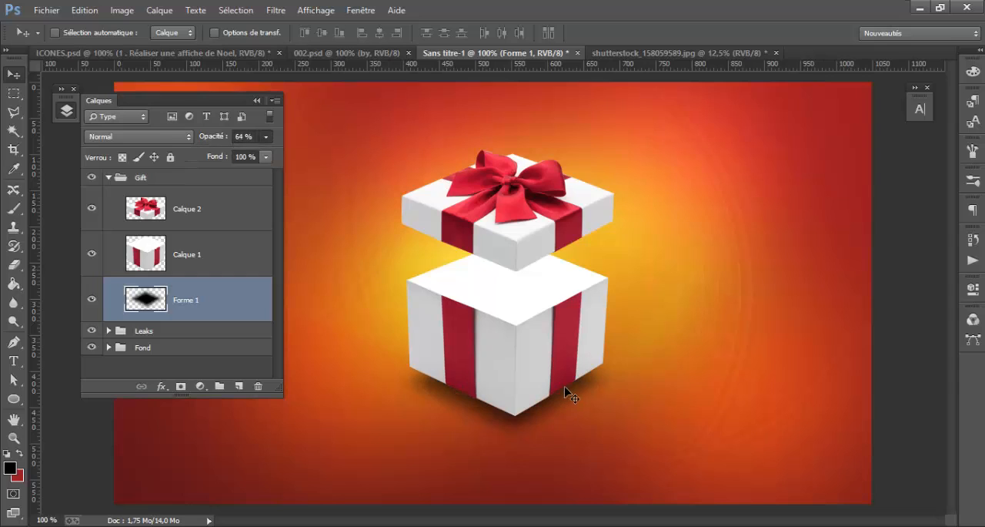
mouse_move(565, 391)
mouse_down()
mouse_move(566, 406)
mouse_move(570, 394)
mouse_up()
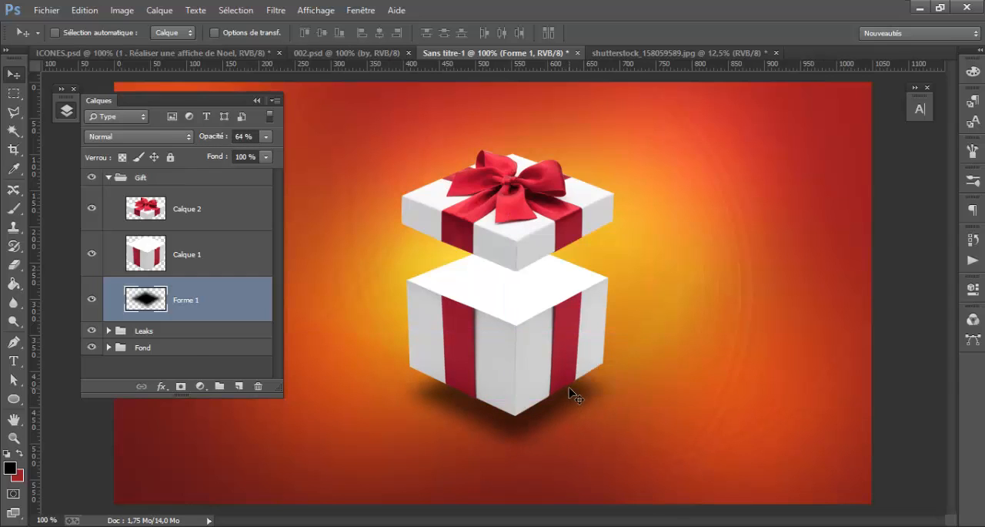
Duplicate the shadow layer Forme 1 and scale the copy about its centre to roughly 60 % of its size
key(ctrl+j)
key(ctrl+t)
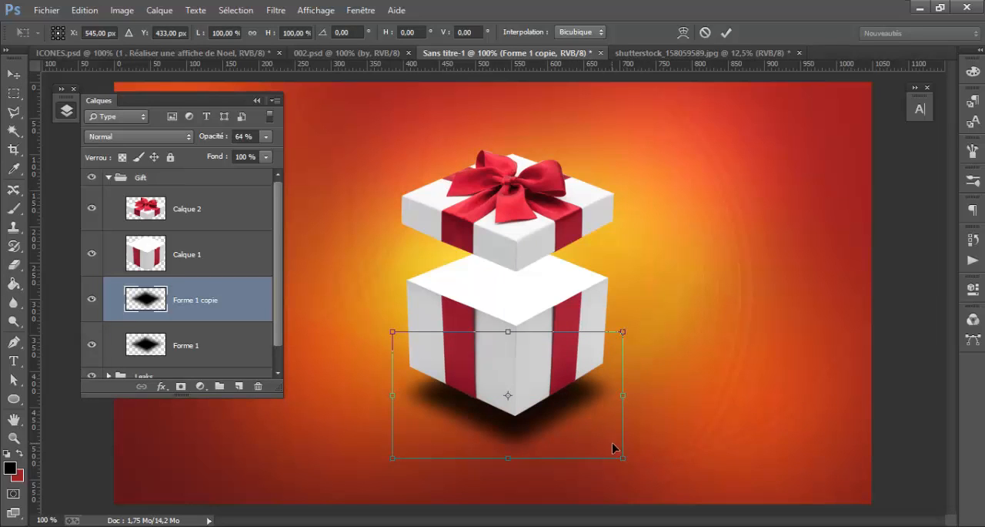
drag(621, 457, 572, 451)
key(Return)
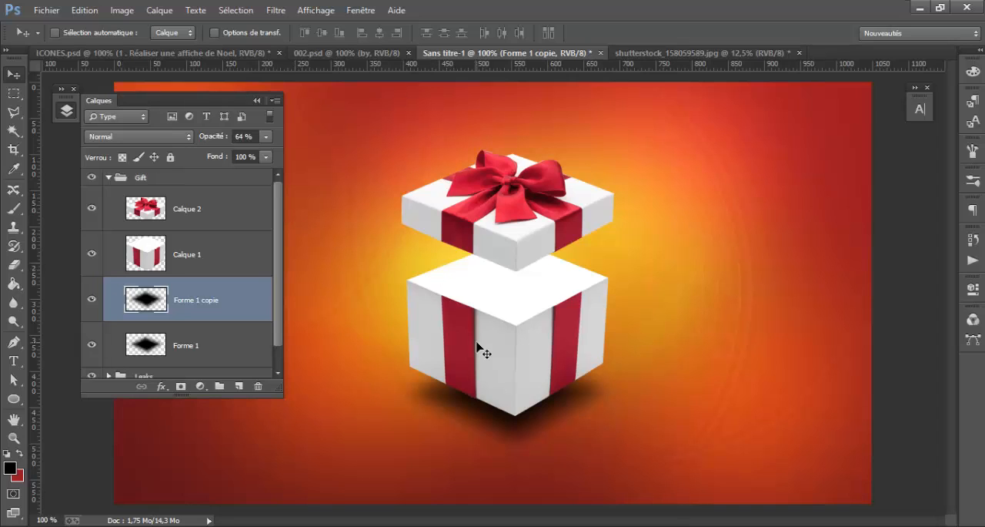
key(ctrl+t)
drag(582, 436, 566, 420)
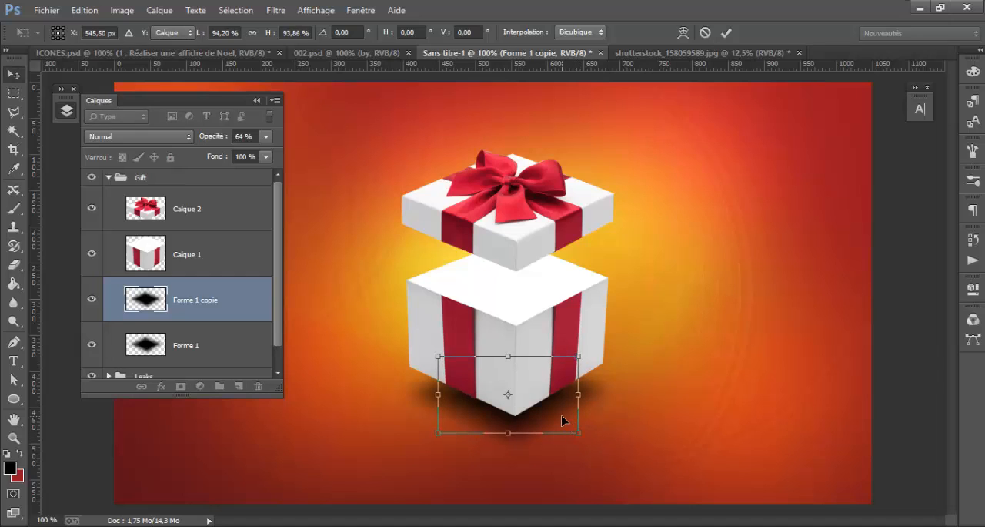
key(Return)
Duplicate the reduced shadow copy and scale the new copy about its centre to about 79 %
key(ctrl+j)
key(ctrl+t)
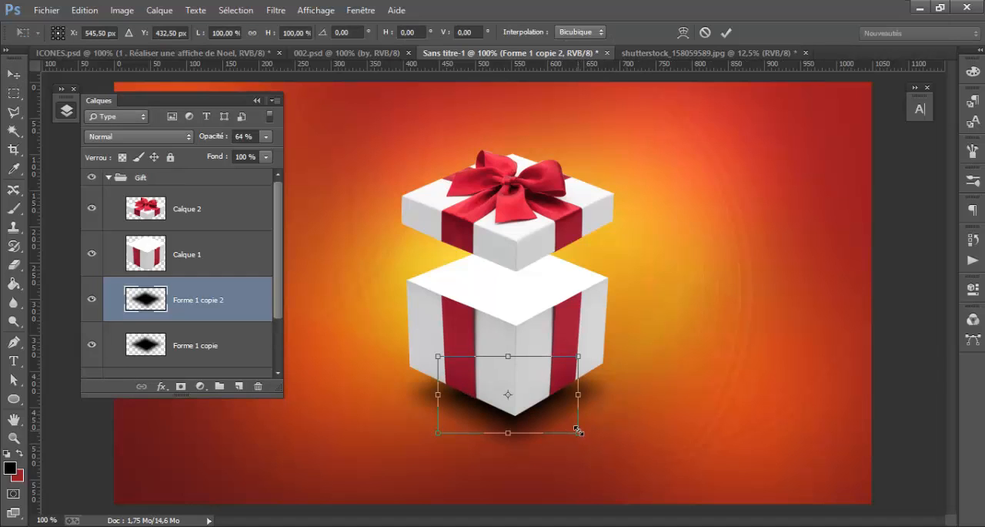
drag(578, 432, 569, 427)
drag(564, 426, 565, 428)
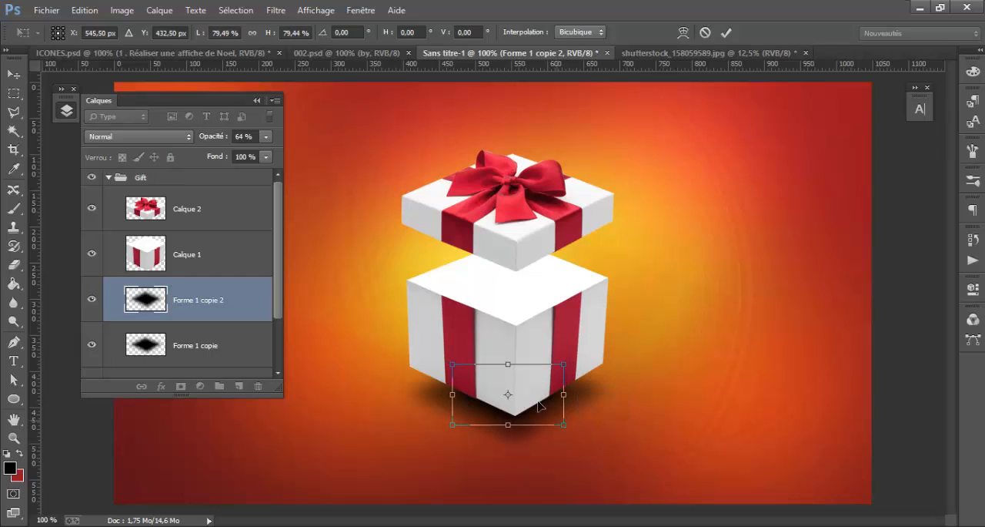
key(Return)
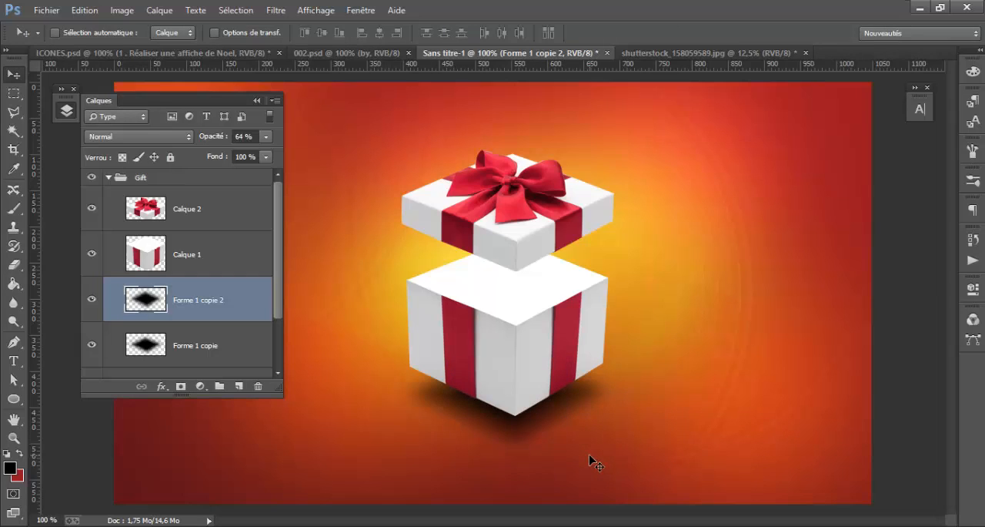
Duplicate Forme 1 above the other shadow layers, enlarge the copy to about 105 %, and offset it to the right behind the box
scroll(232, 305, down, 1)
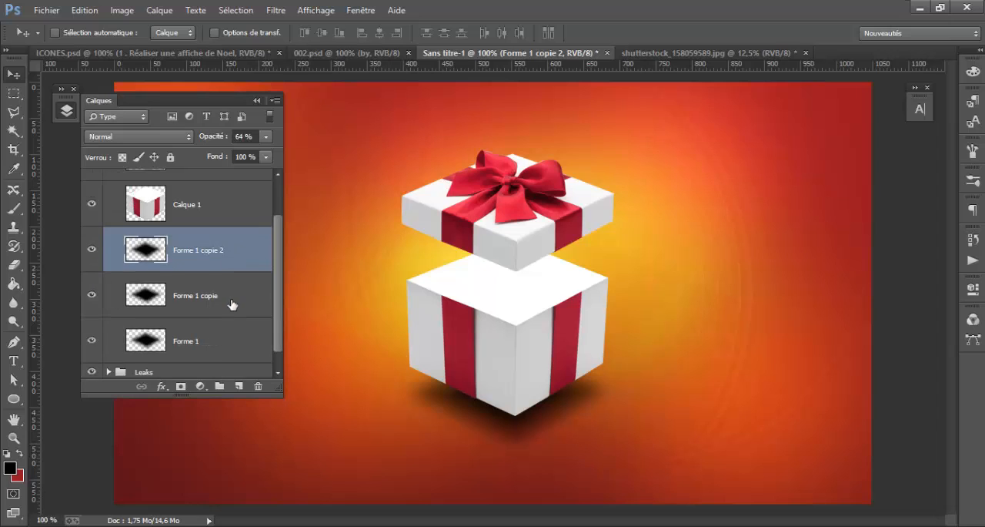
click(223, 334)
drag(211, 335, 216, 228)
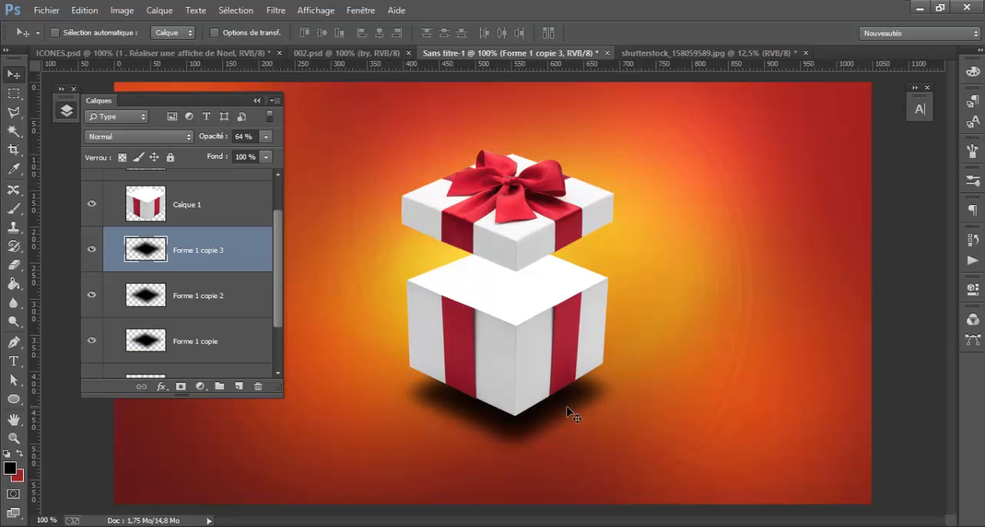
drag(568, 410, 564, 383)
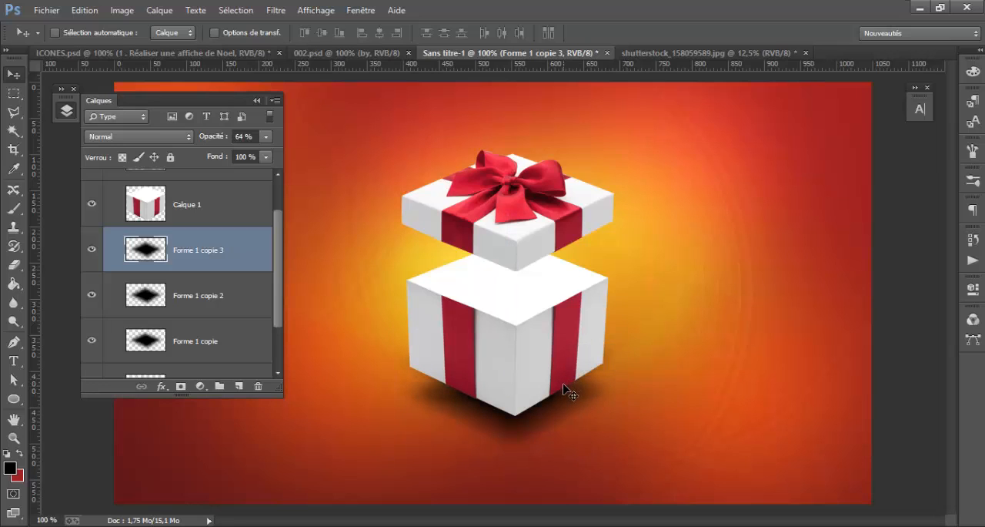
key(ctrl+t)
drag(626, 426, 631, 430)
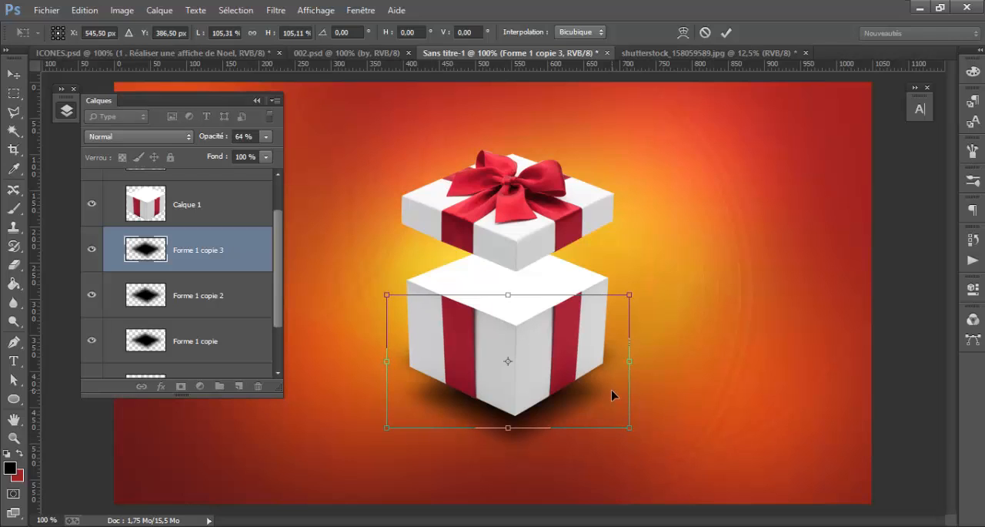
drag(611, 395, 669, 404)
key(Return)
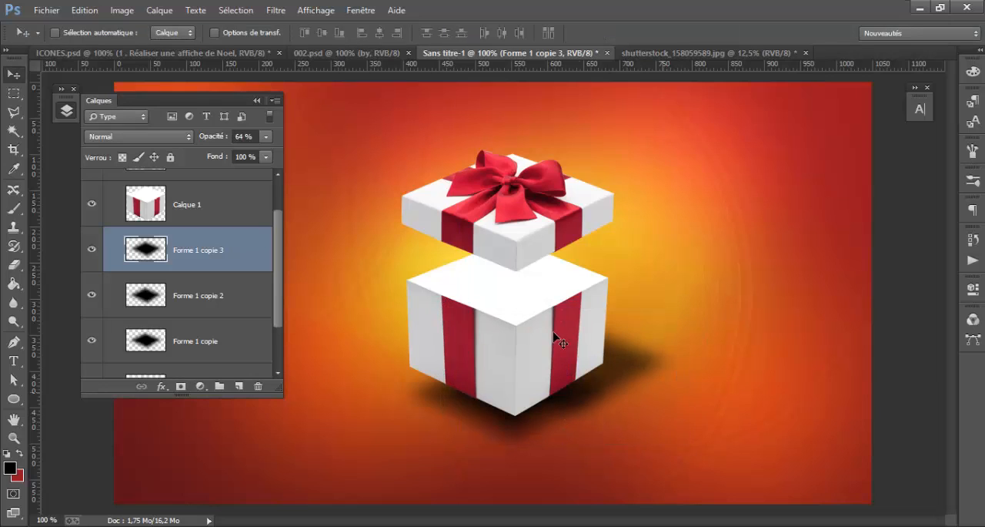
Lower the offset shadow copy to 25 % opacity and move it down toward the box's base
click(266, 136)
drag(238, 157, 224, 153)
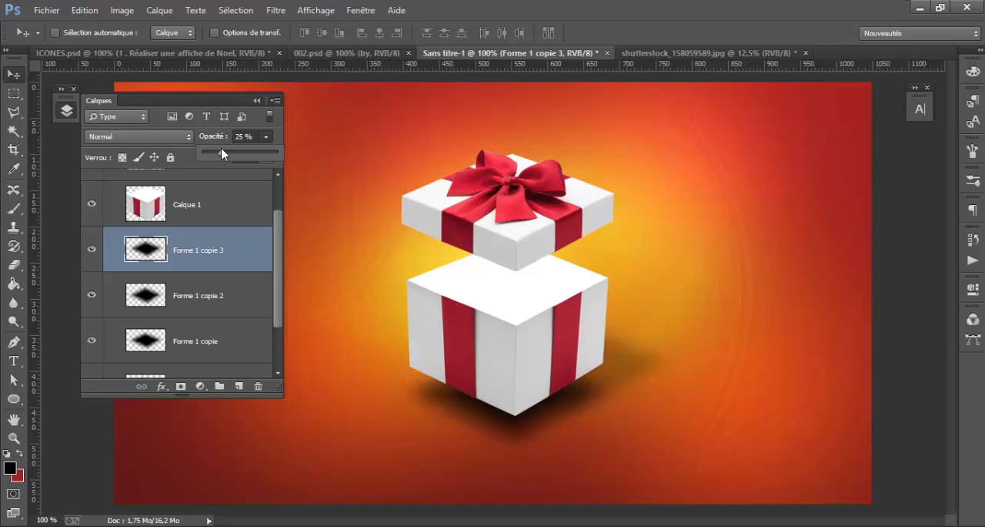
click(637, 365)
drag(637, 365, 633, 401)
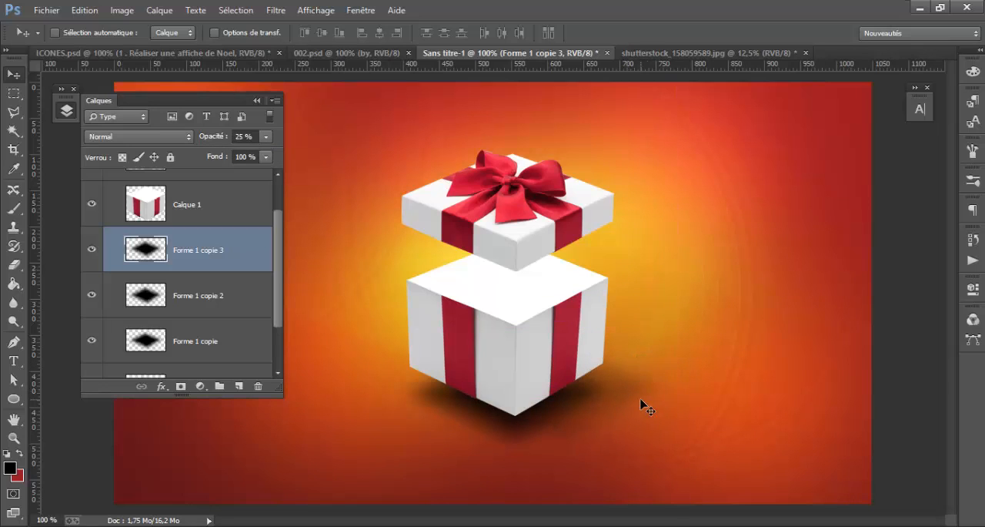
Apply a motion blur (Flou directionnel) with a 0° angle and 140-pixel distance to the layer Forme 1 copie 3
click(277, 11)
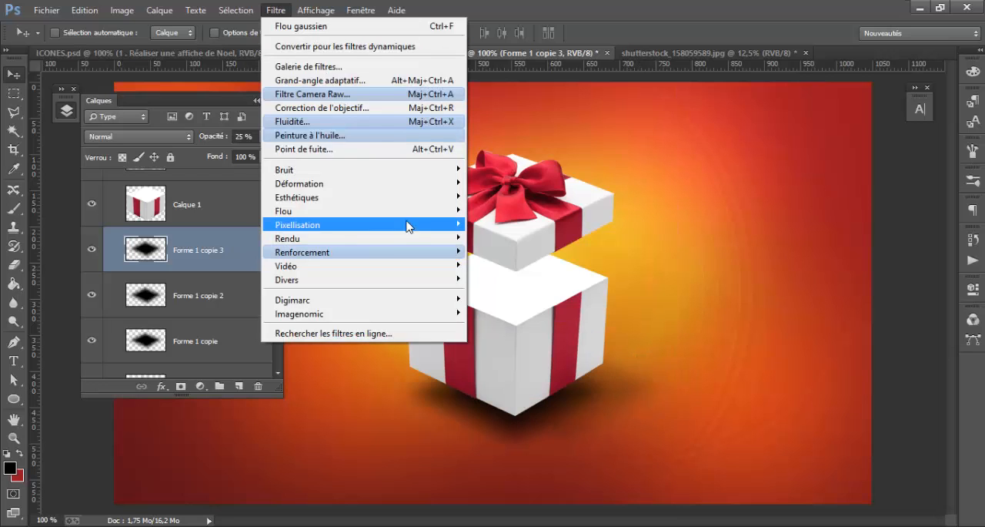
mouse_move(411, 213)
click(551, 317)
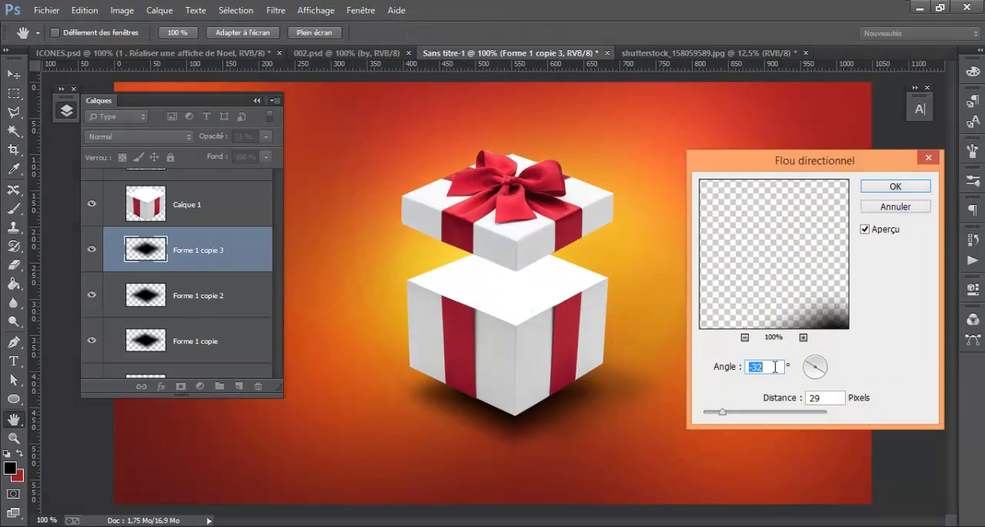
text(90)
key(BackSpace)
key(BackSpace)
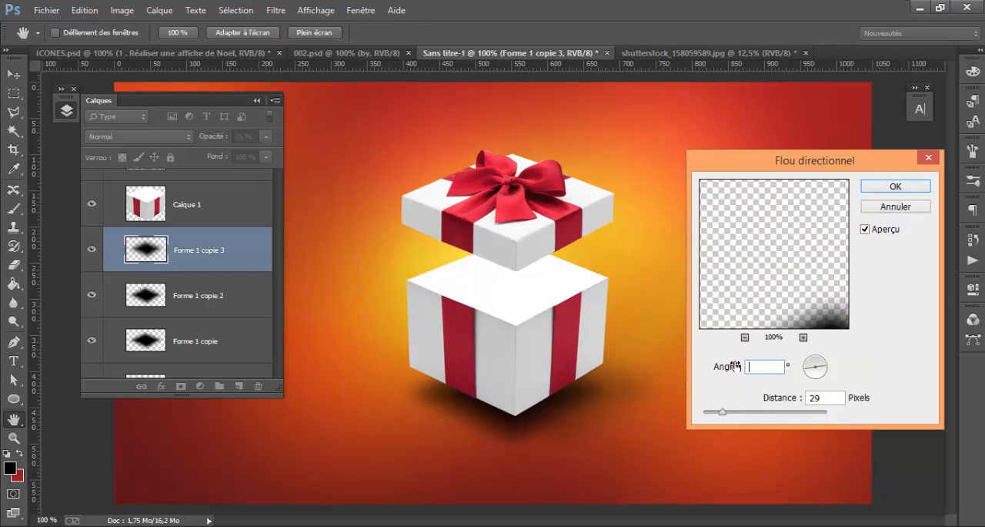
text(0)
click(761, 411)
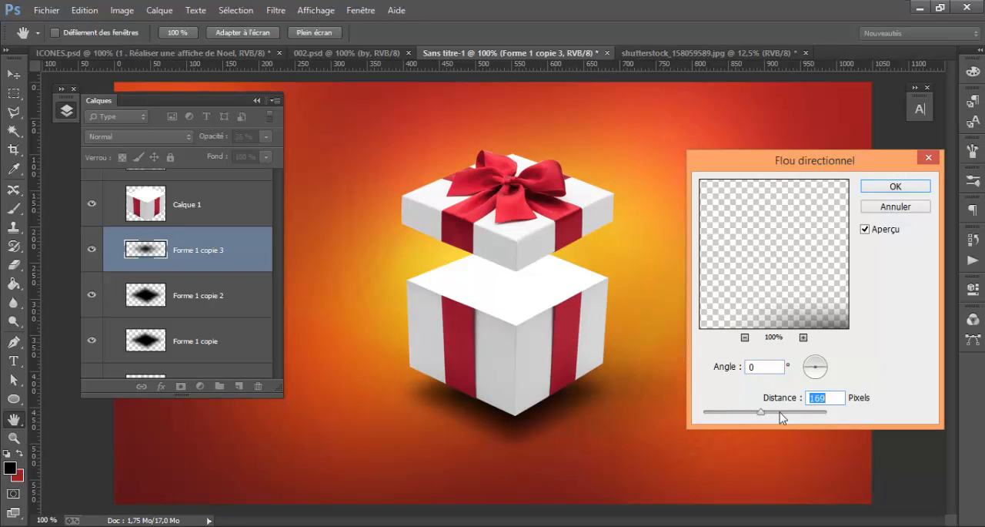
click(755, 411)
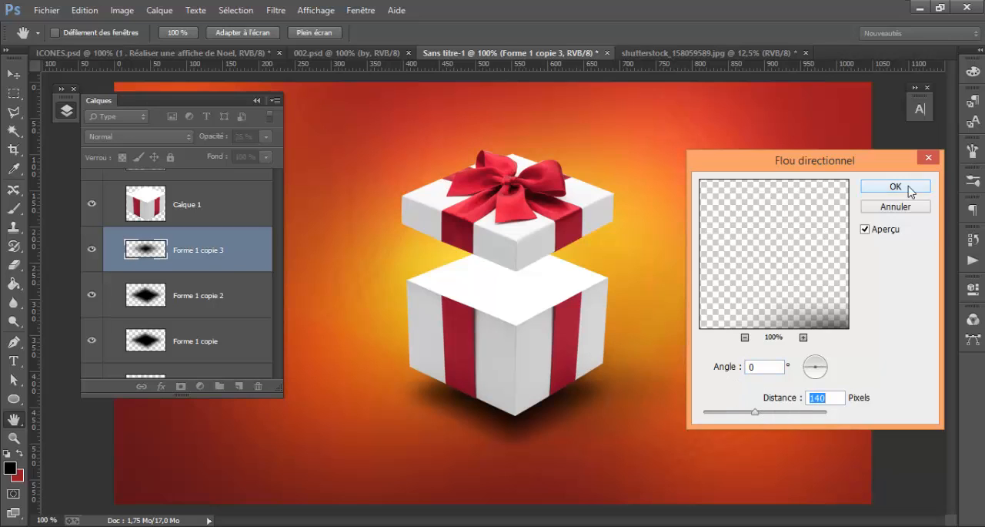
click(880, 189)
Flatten the blurred shadow Forme 1 copie 3 vertically and reposition it along the ground to the right of the box
key(v)
key(ctrl+t)
drag(556, 327, 556, 383)
key(Return)
mouse_move(638, 426)
mouse_down()
mouse_move(652, 411)
mouse_move(654, 419)
mouse_up()
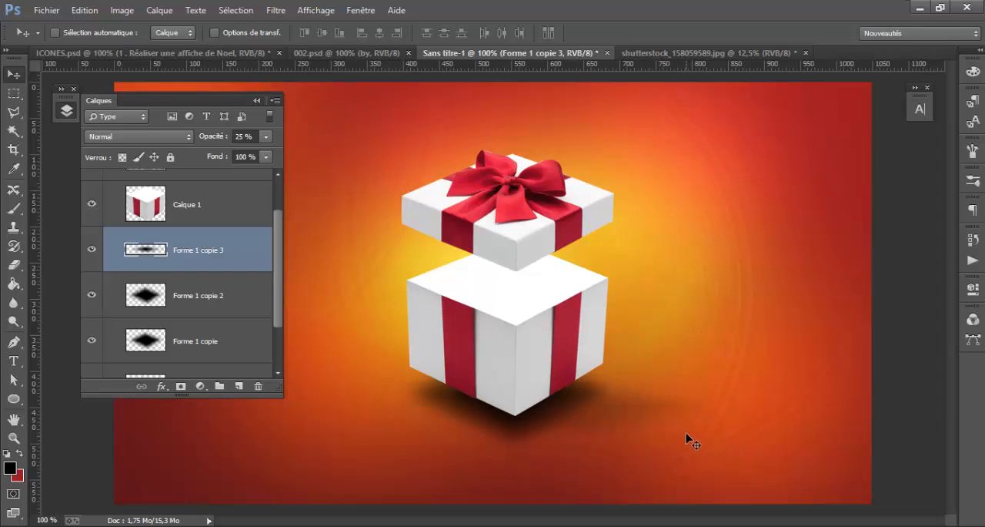
Group the four shadow layers, from Forme 1 to Forme 1 copie 3, and name the group "gift Shadow"
scroll(240, 296, down, 1)
shift+click(225, 335)
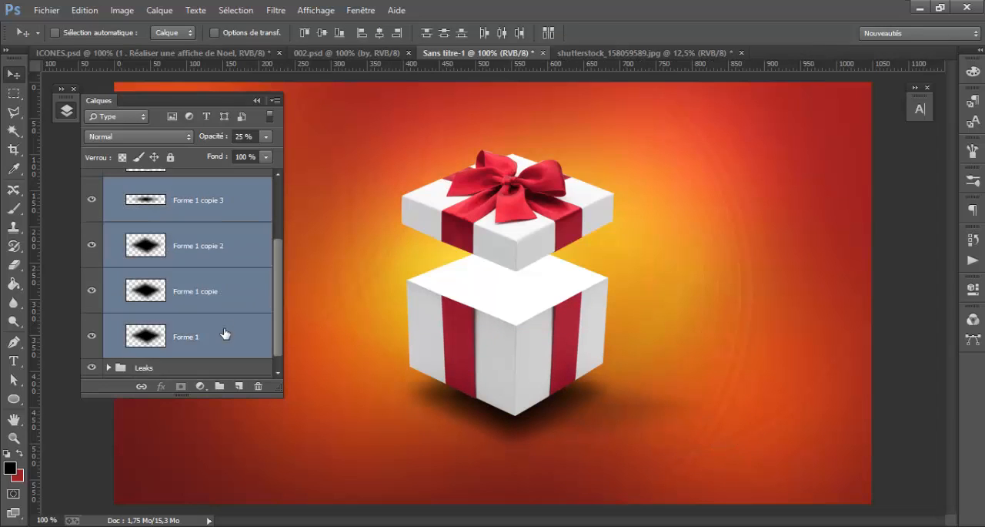
scroll(225, 308, up, 1)
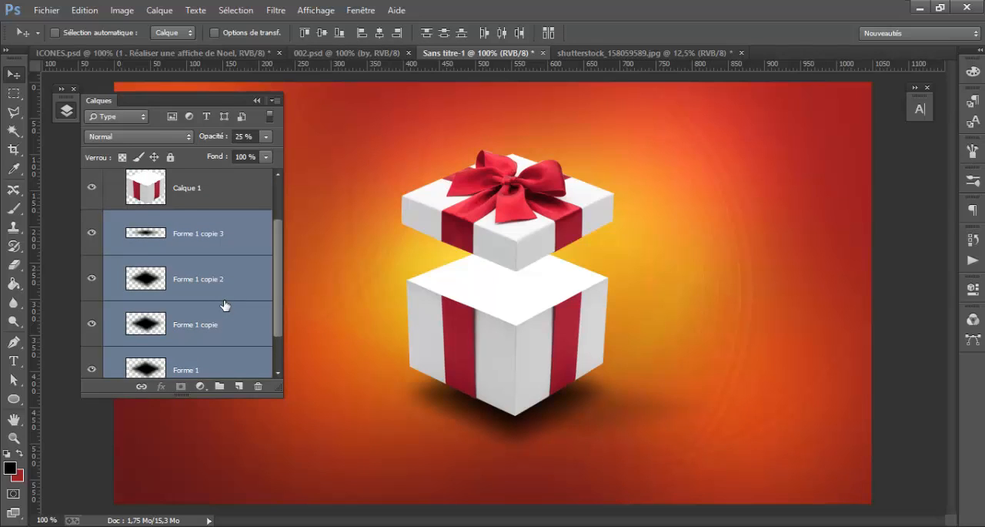
key(ctrl+g)
double_click(169, 286)
text(g)
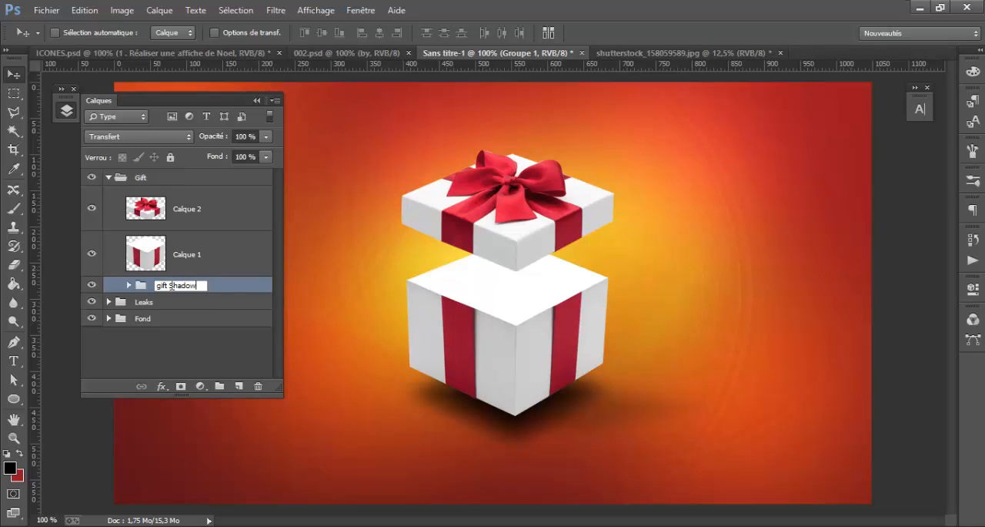
text(ift Shadow)
key(Return)
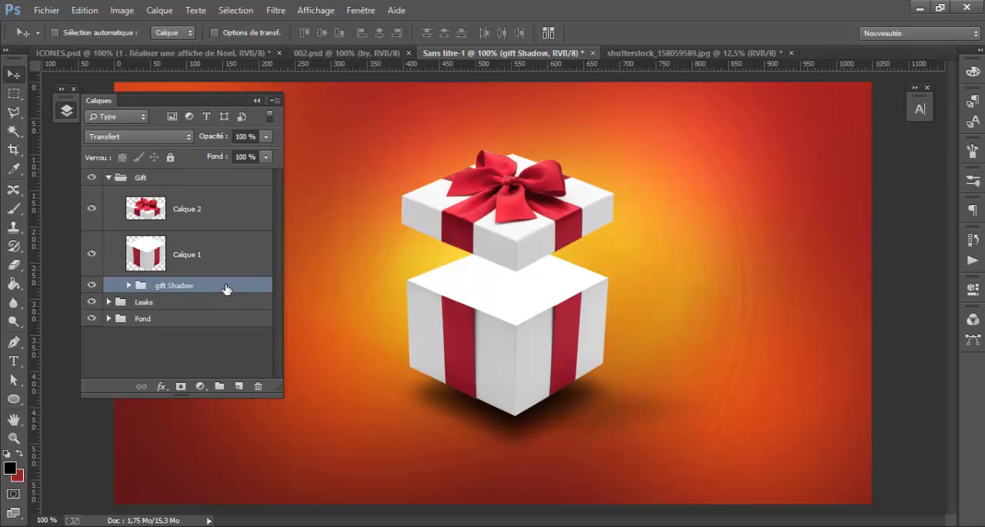
Try blend modes from Produit to Lumière ponctuelle on the gift Shadow group, restore Transfert, and compare with the reference 002.psd
click(351, 54)
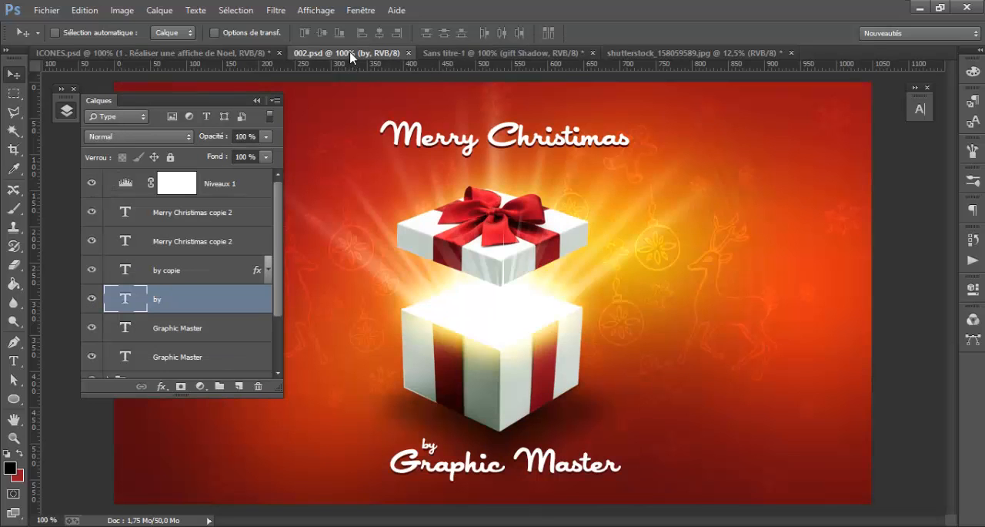
click(449, 52)
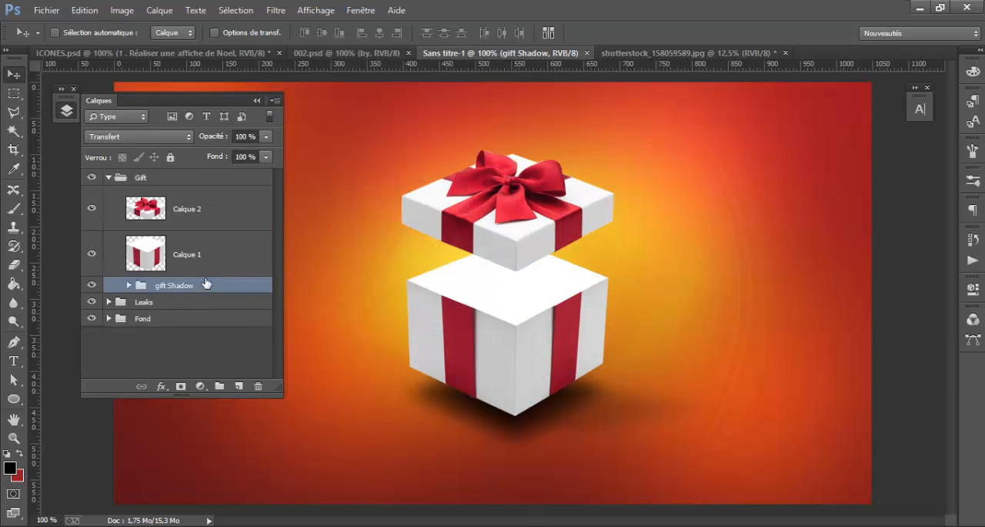
click(133, 136)
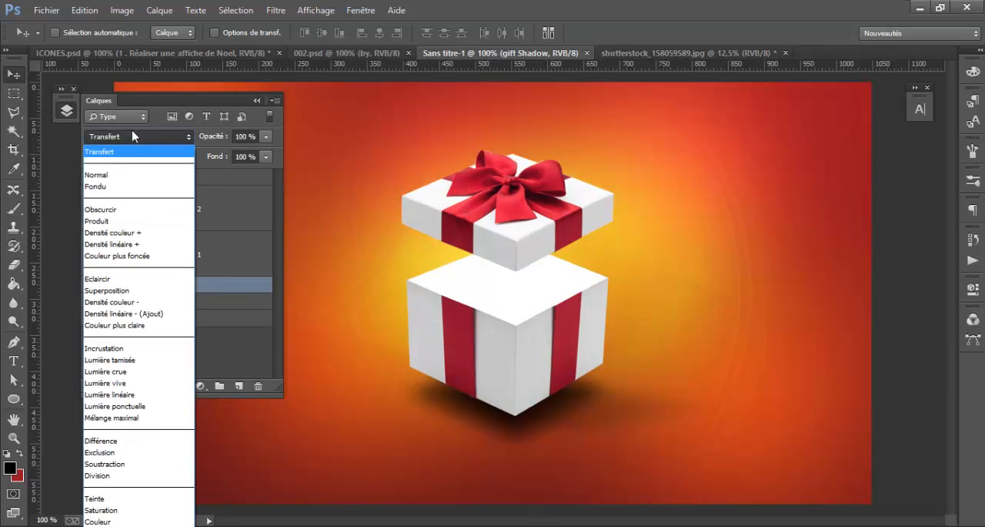
click(131, 221)
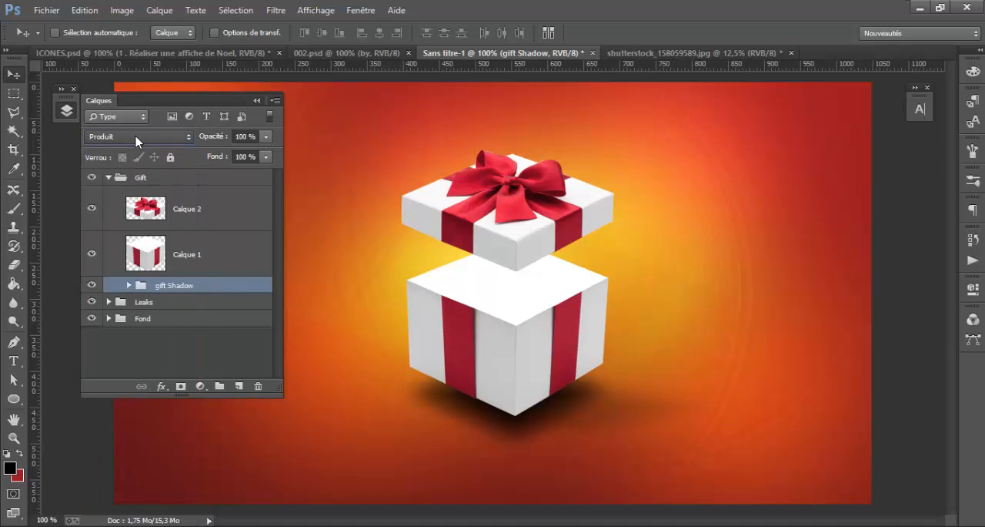
scroll(136, 138, down, 3)
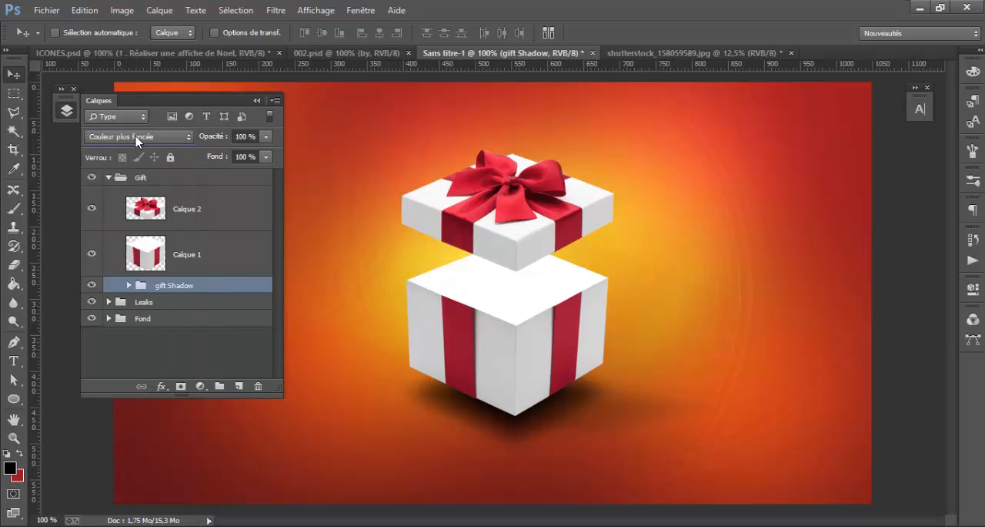
scroll(136, 138, down, 5)
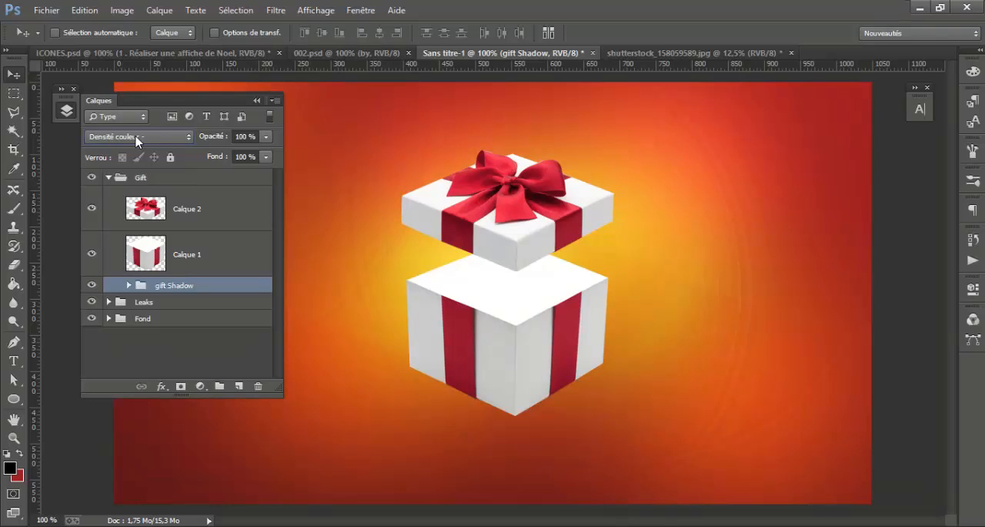
scroll(137, 139, down, 3)
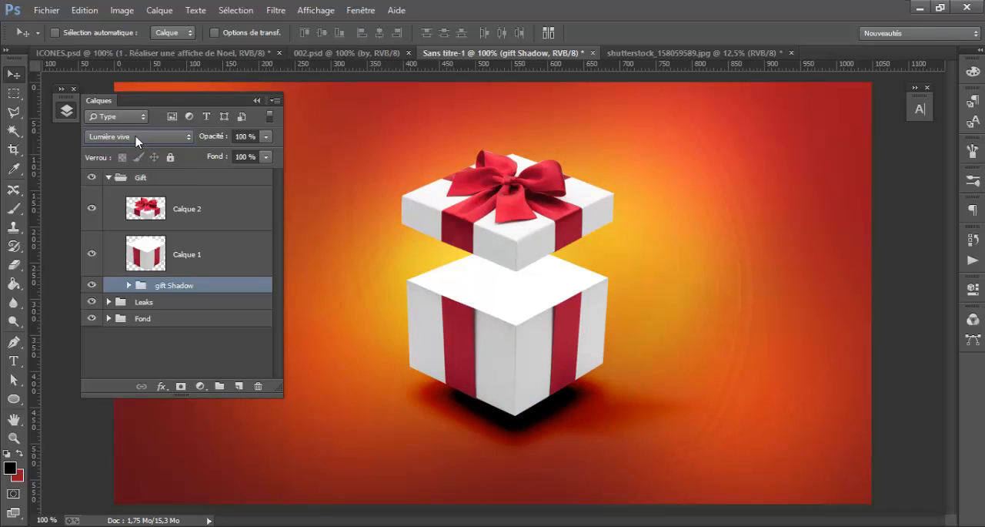
scroll(137, 140, down, 2)
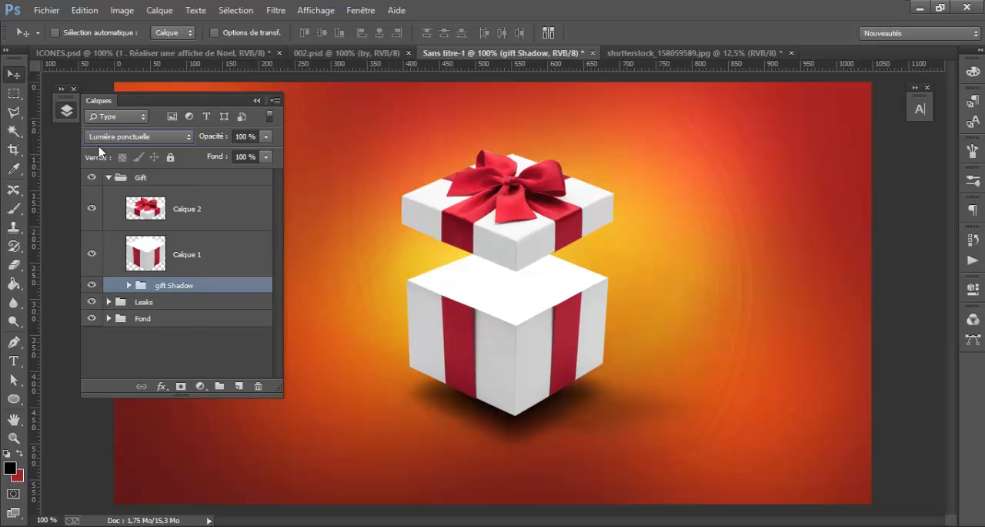
click(108, 136)
click(108, 151)
click(358, 52)
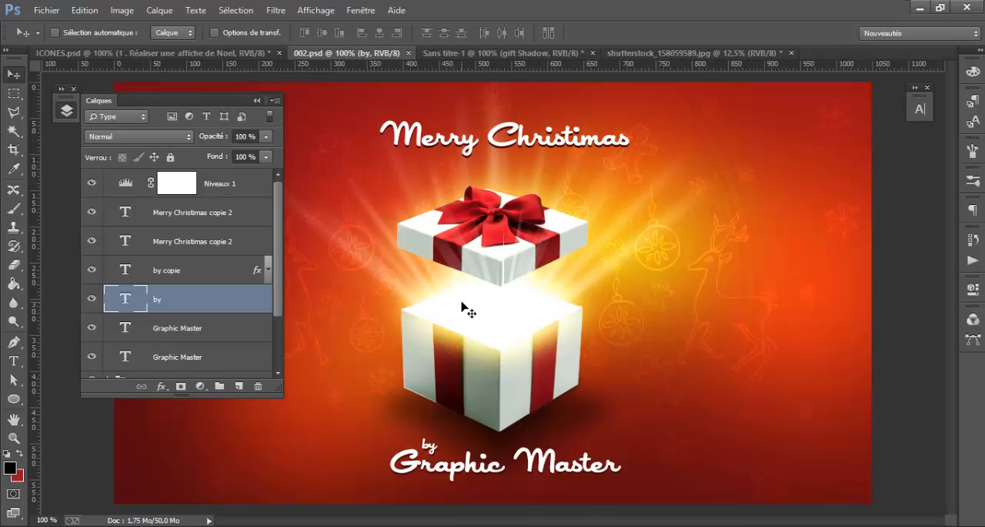
click(517, 54)
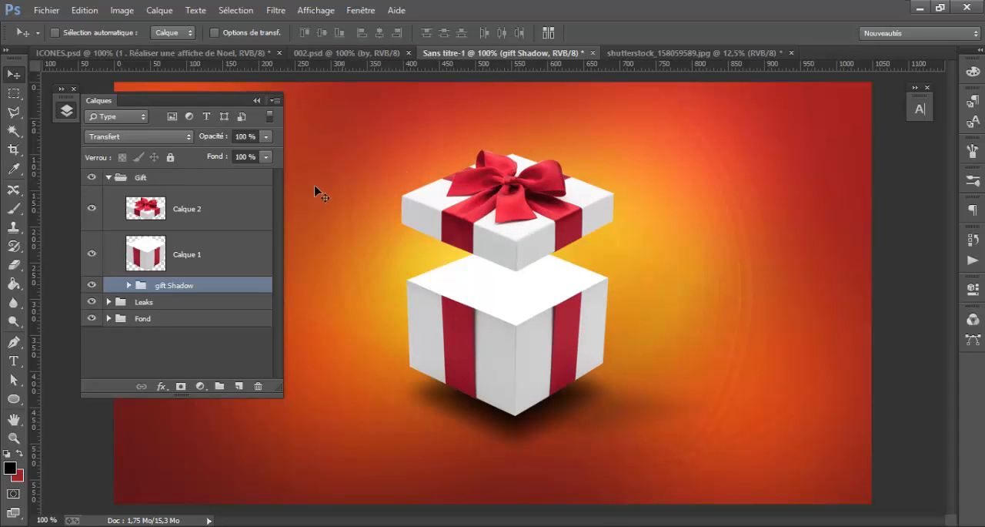
Collapse the Gift group and add a Balance des couleurs adjustment clipped to it, with midtones at Vert +21
click(109, 177)
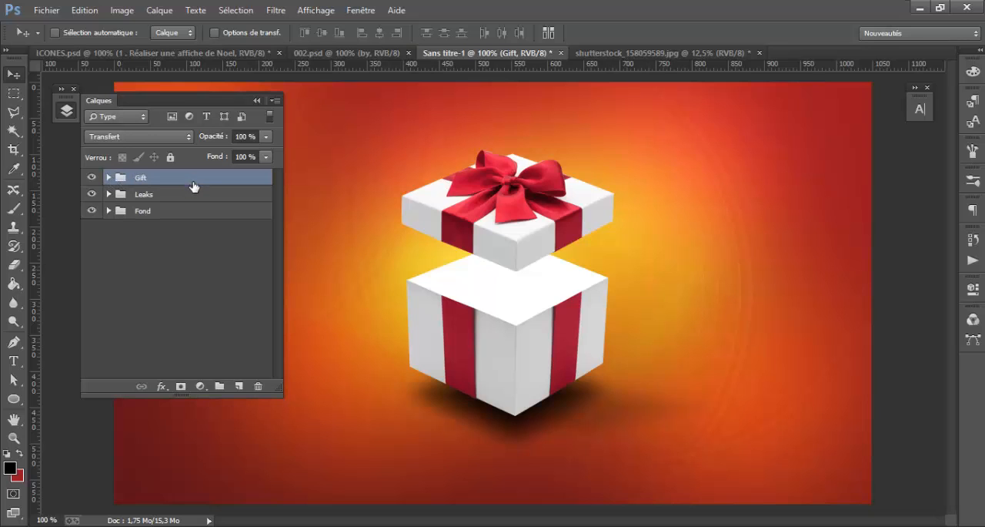
click(201, 386)
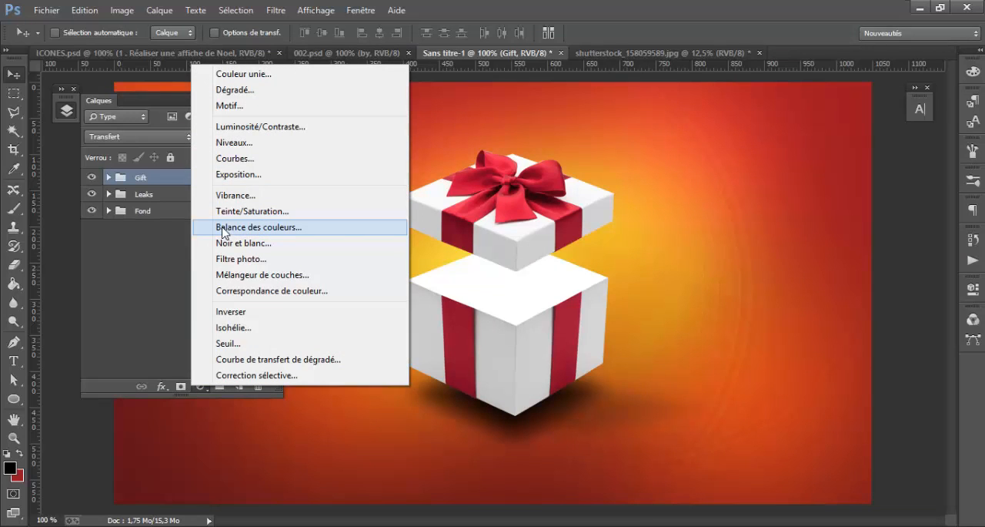
click(251, 227)
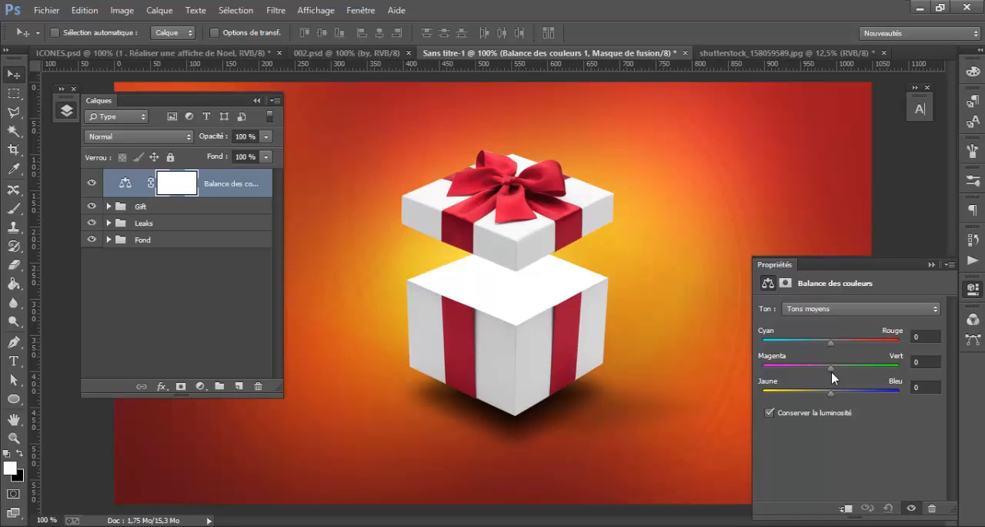
drag(832, 375, 845, 368)
click(846, 507)
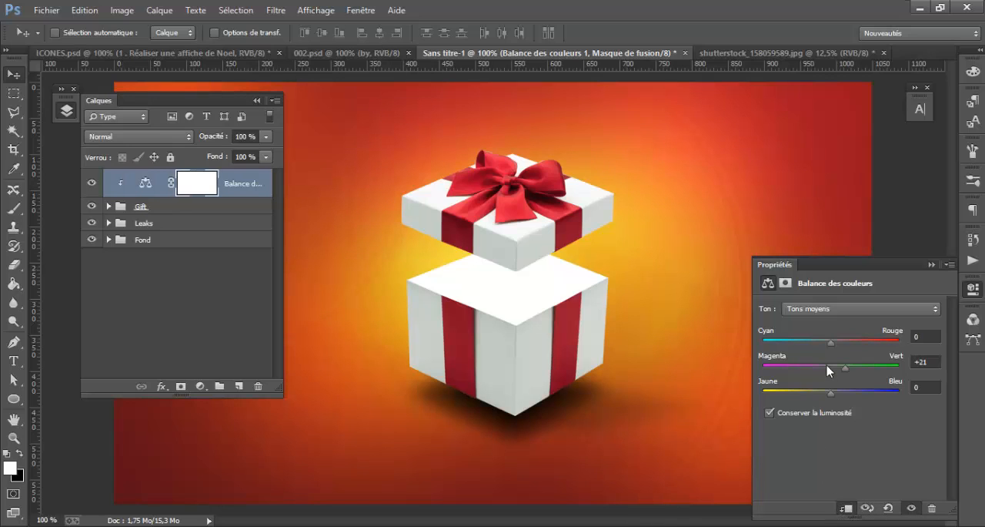
Set the Gift colour balance midtones to Rouge +2, Vert +85 and Bleu +14
drag(846, 368, 873, 375)
drag(871, 372, 890, 373)
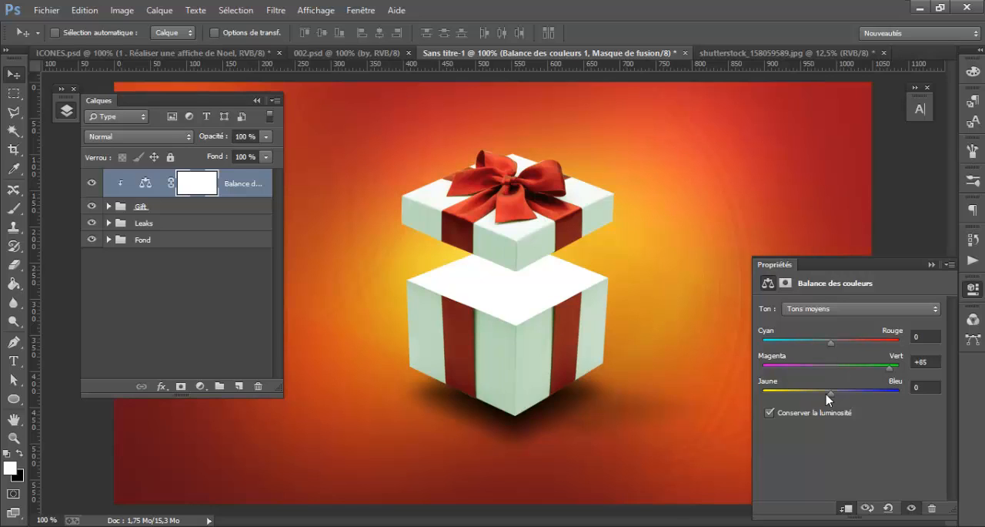
mouse_move(829, 392)
mouse_down()
mouse_move(818, 394)
mouse_move(849, 397)
mouse_move(806, 391)
mouse_move(841, 396)
mouse_up()
mouse_move(831, 343)
mouse_down()
mouse_move(821, 348)
mouse_move(847, 344)
mouse_move(814, 343)
mouse_move(832, 343)
mouse_up()
click(971, 290)
Add a Niveaux adjustment layer above the colour balance and set its midtone input level to 0,97
click(199, 385)
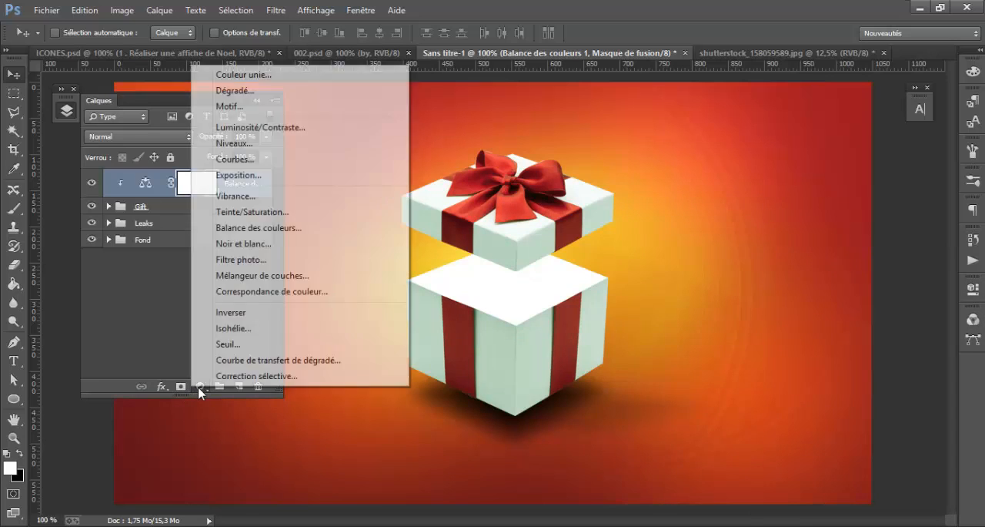
click(269, 146)
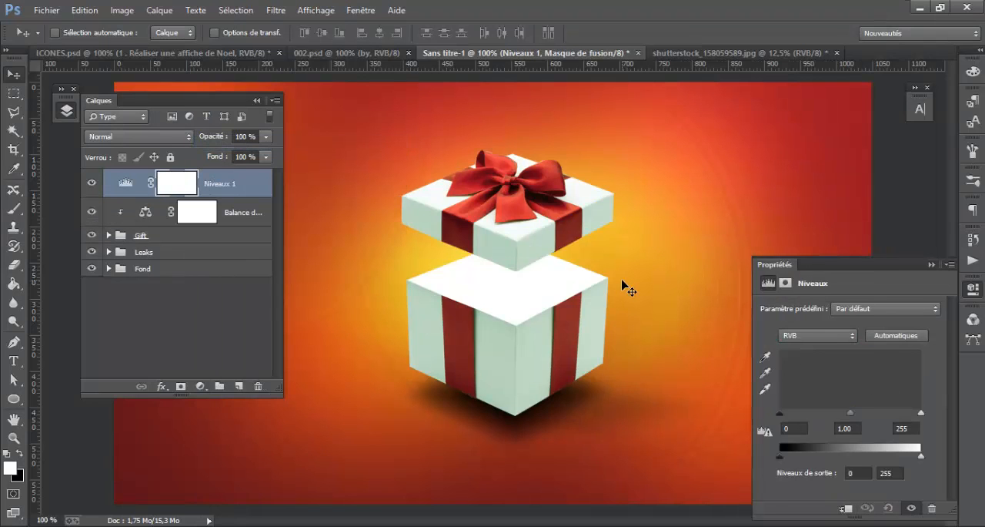
mouse_move(852, 418)
mouse_down()
mouse_move(843, 419)
mouse_move(859, 418)
mouse_up()
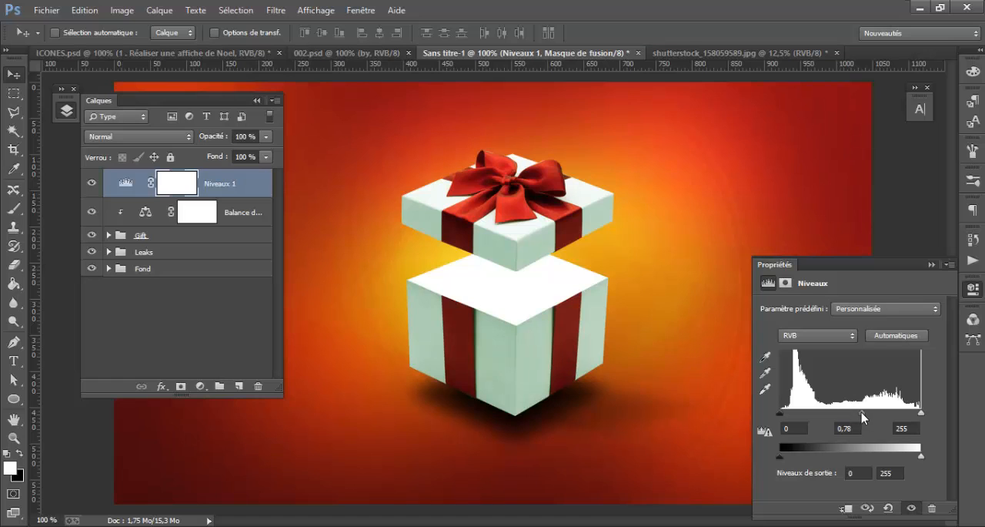
drag(862, 412, 853, 412)
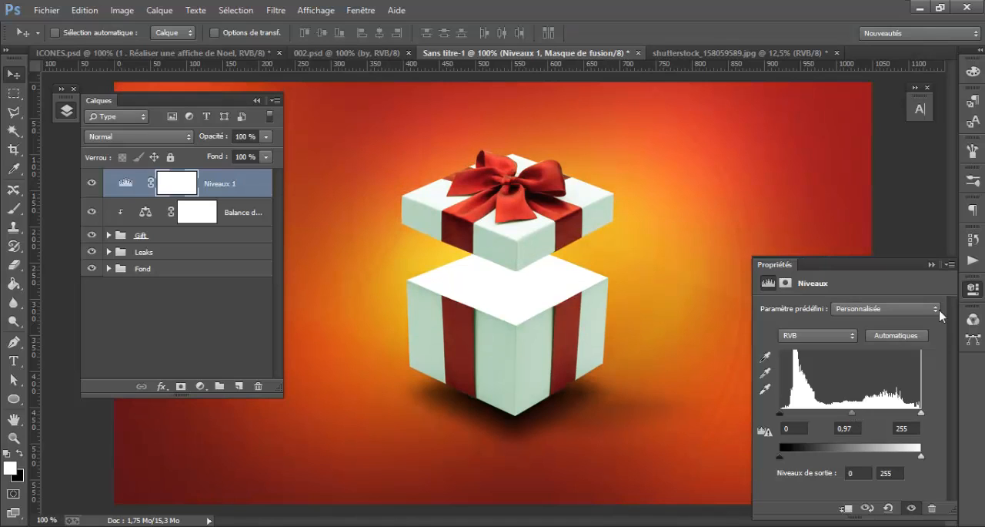
click(973, 288)
Reduce the green shift in the Gift group's colour balance midtones and toggle the adjustment's visibility to check its effect
double_click(144, 212)
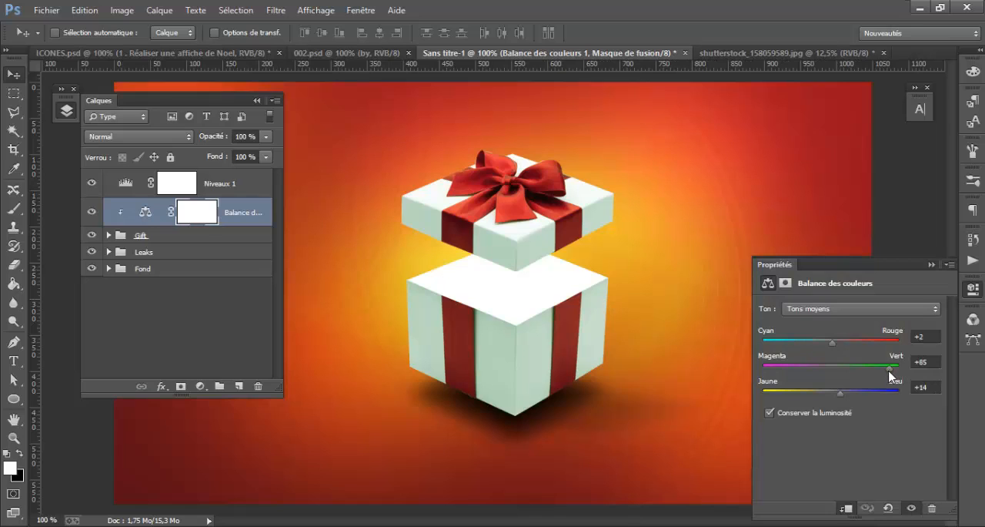
drag(891, 375, 846, 396)
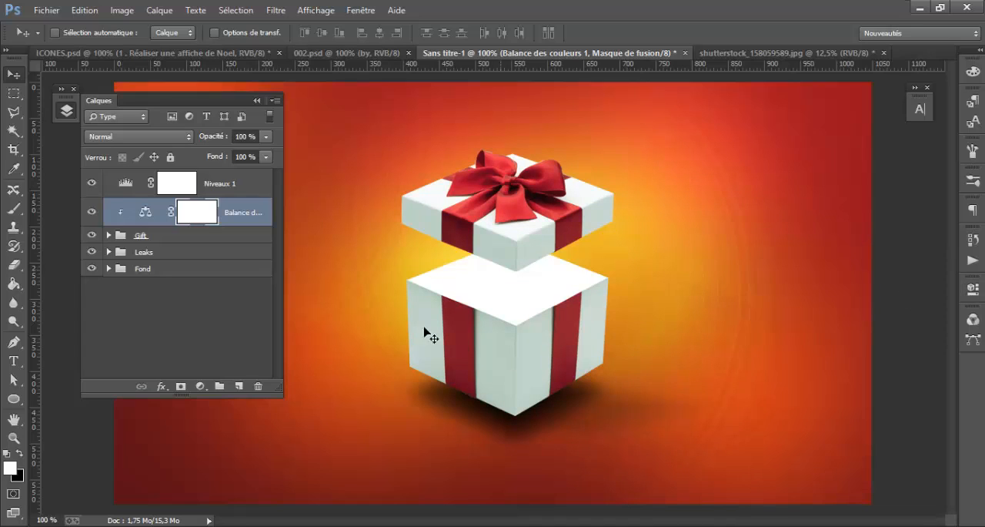
click(972, 289)
click(91, 211)
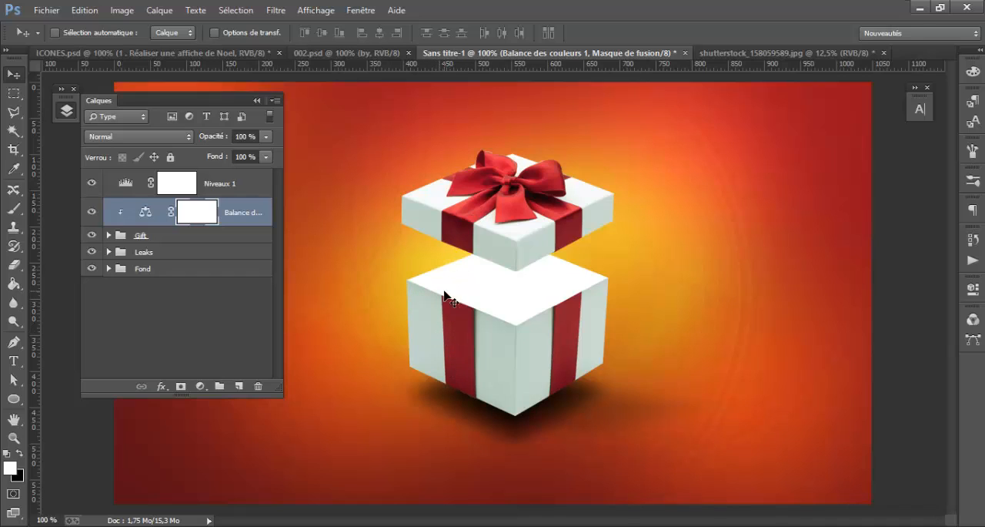
Activate the Pen tool in shape mode and set the foreground colour to dark red #561515
click(14, 404)
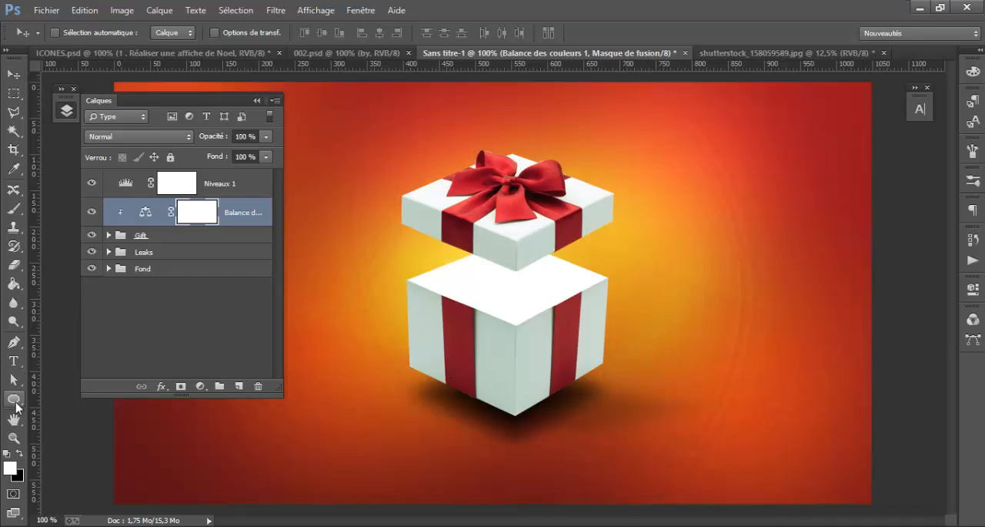
click(15, 401)
click(77, 395)
click(12, 343)
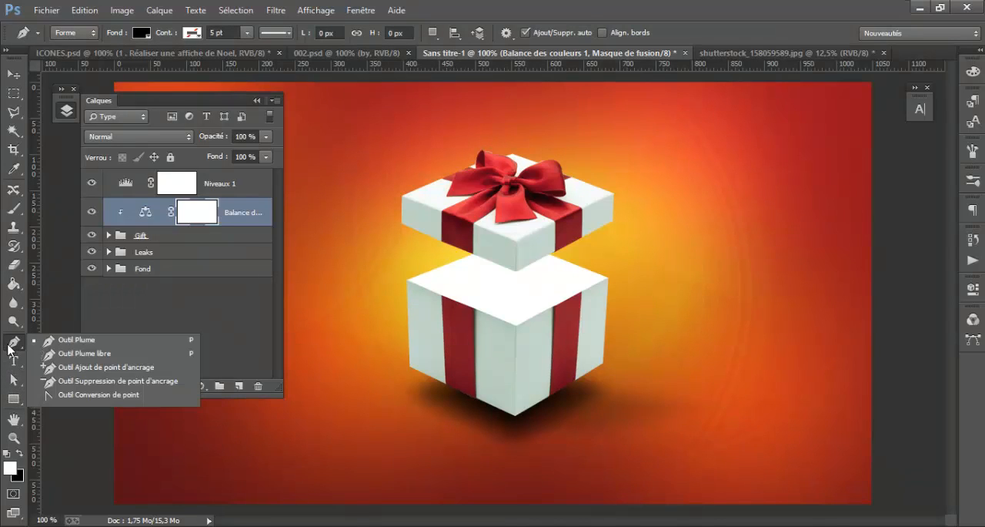
click(19, 454)
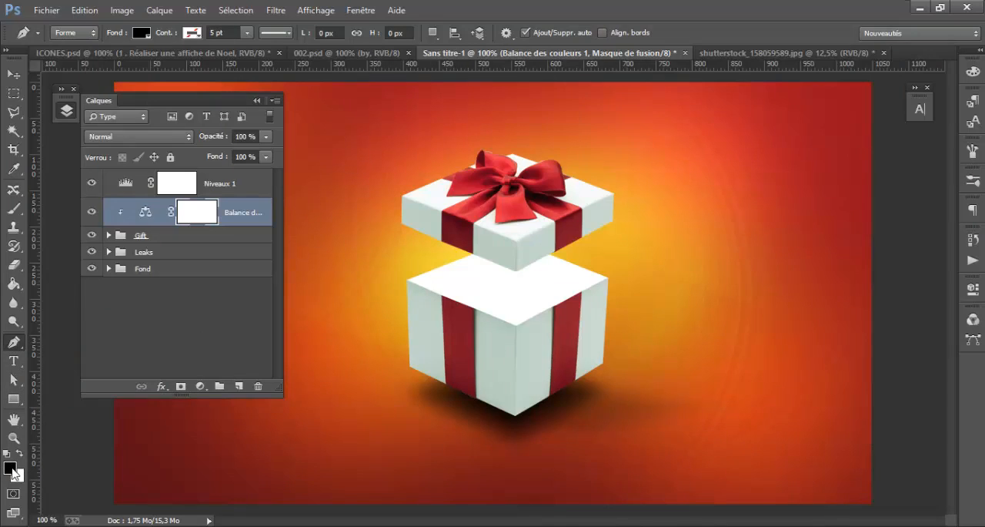
click(13, 473)
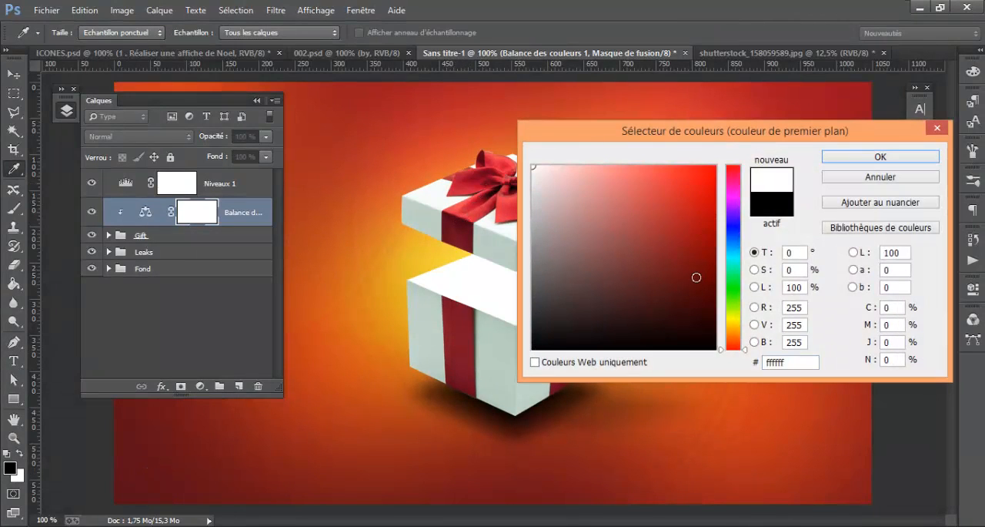
click(667, 277)
click(880, 156)
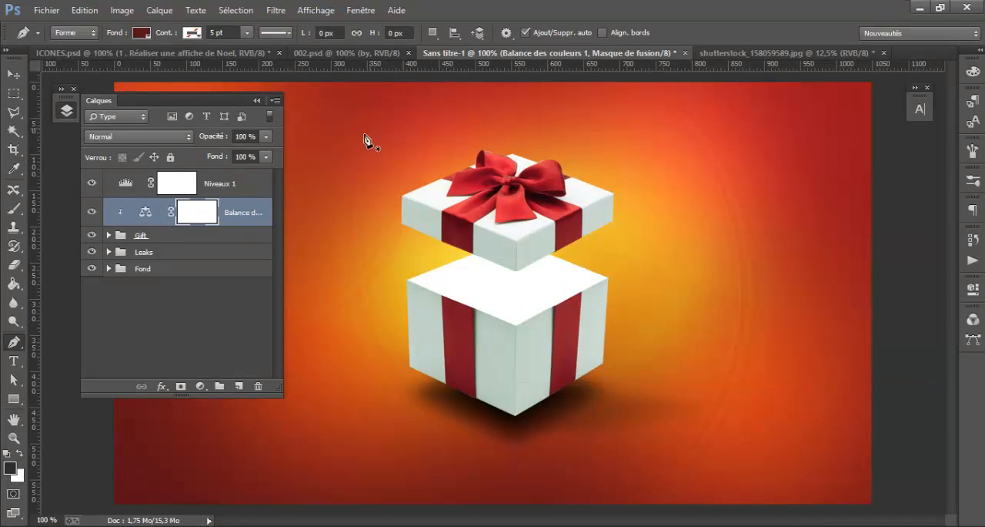
Draw a closed four-cornered shape about 151 × 188 px over the left face of the open gift box
click(406, 281)
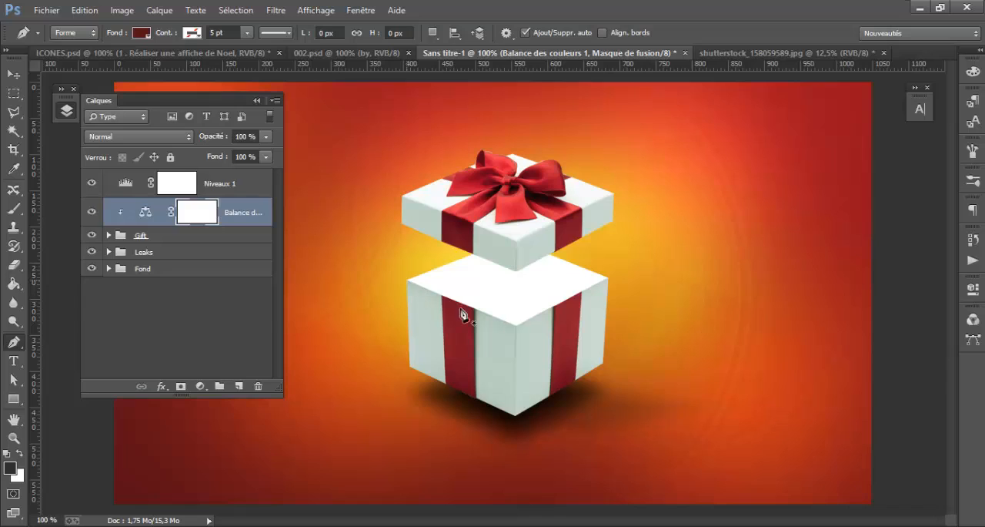
click(517, 328)
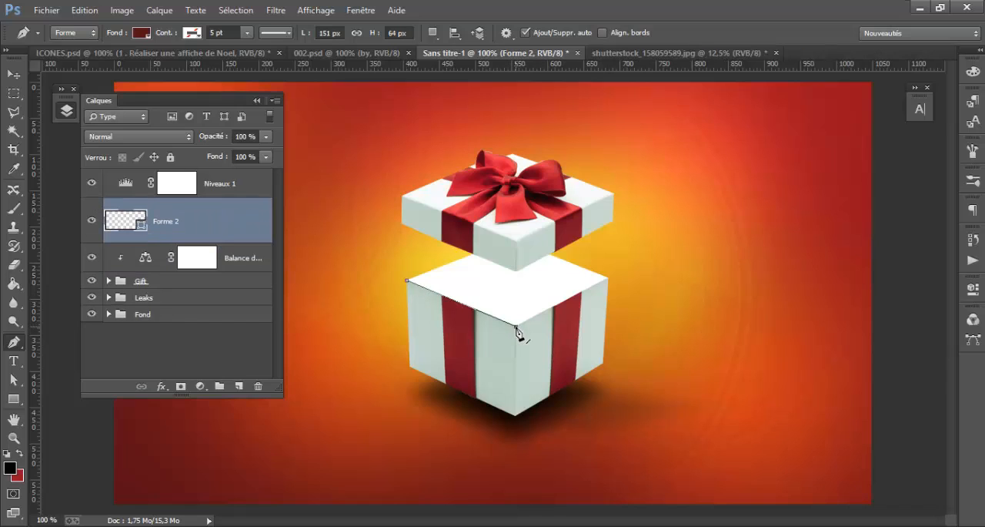
click(515, 417)
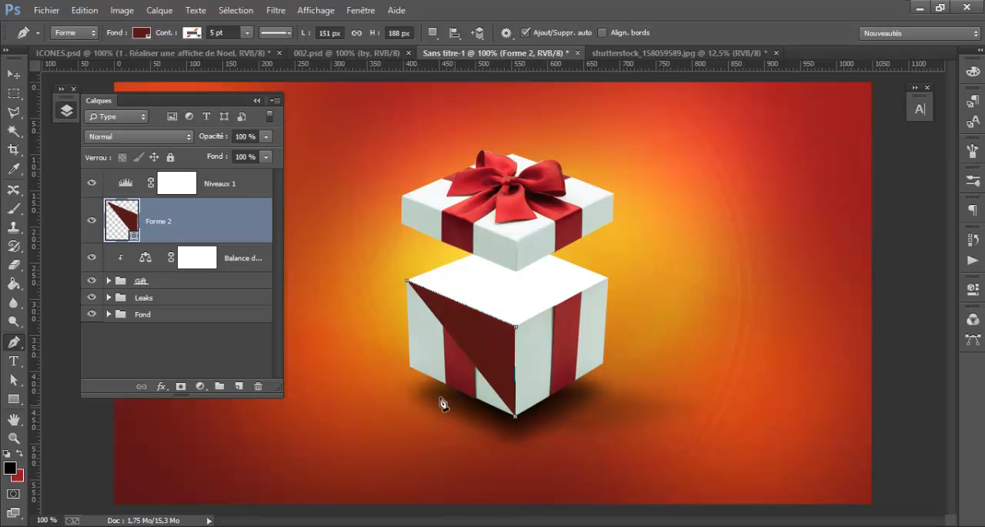
click(409, 368)
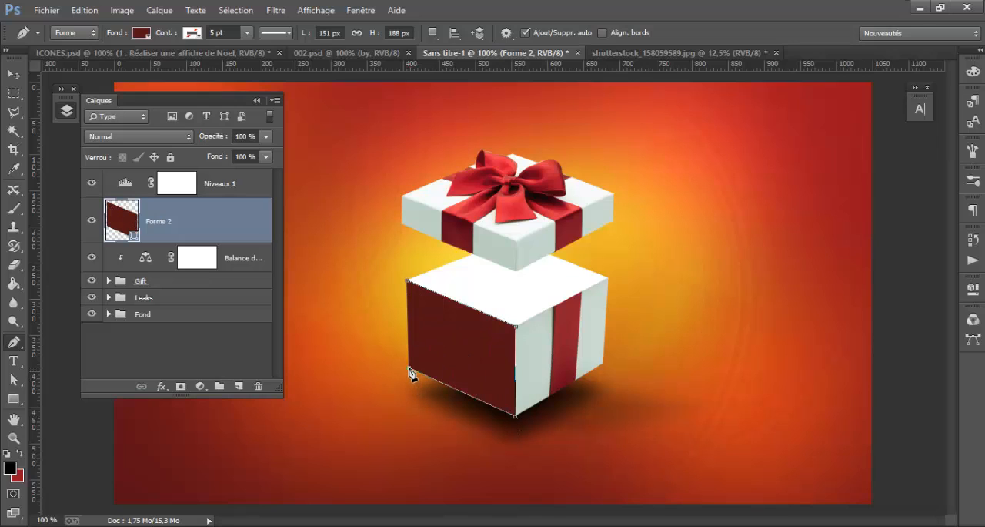
click(408, 283)
right_click(206, 240)
key(Escape)
click(190, 348)
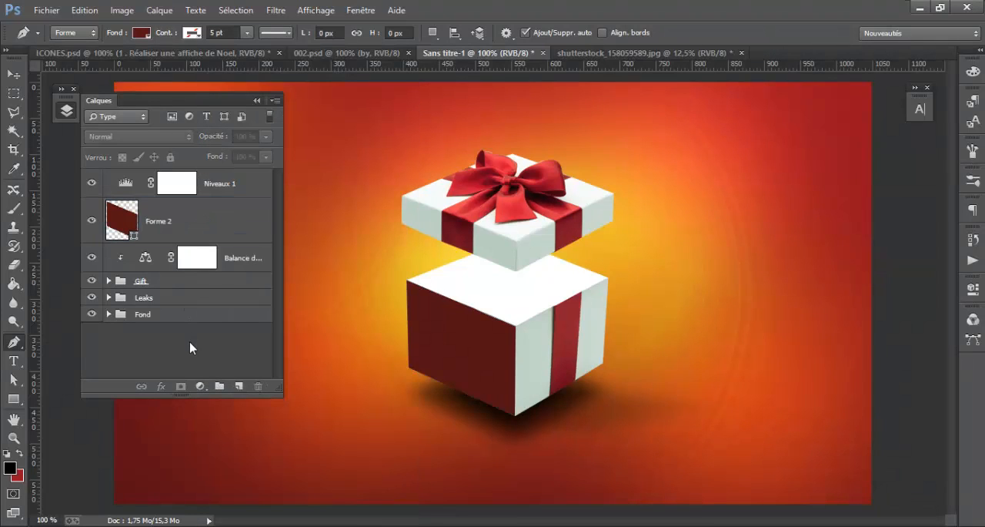
right_click(203, 232)
click(247, 193)
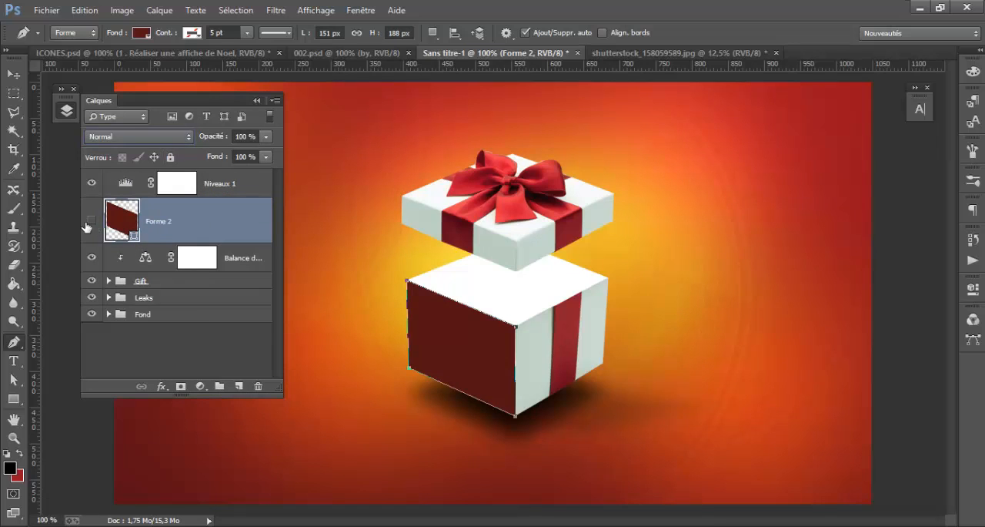
Darken the fill of the shape covering the box's left face to #360f0f and rasterize its layer
ctrl+click(127, 231)
double_click(131, 235)
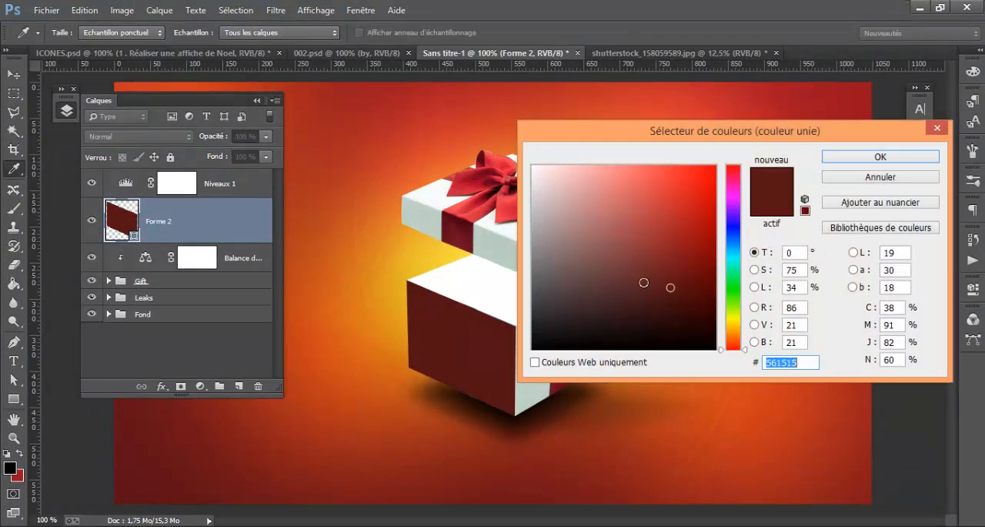
click(665, 306)
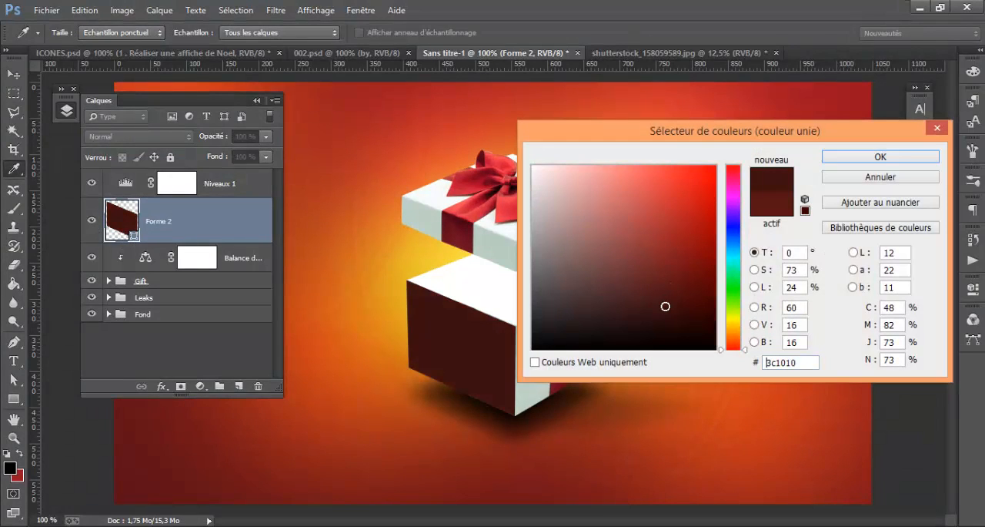
click(665, 309)
click(665, 310)
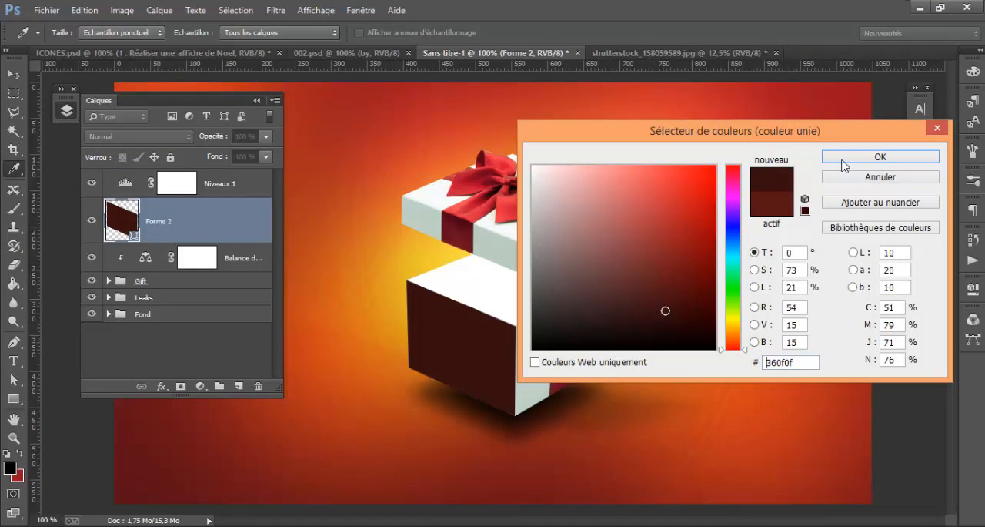
click(845, 165)
right_click(193, 223)
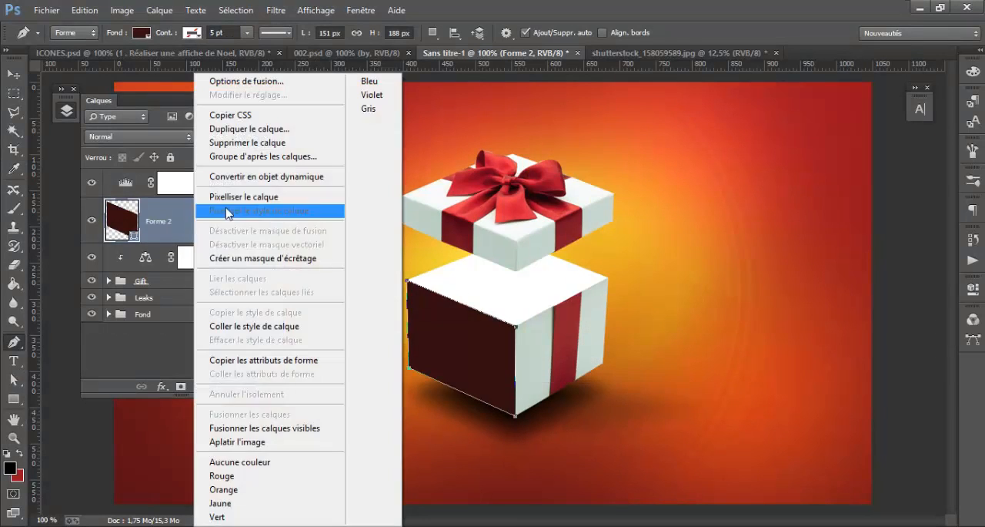
click(208, 210)
Try blend modes such as Obscurcir, Eclaircir and Densité linéaire - (Ajout) on the Forme 2 layer and return it to Normal
scroll(112, 137, down, 1)
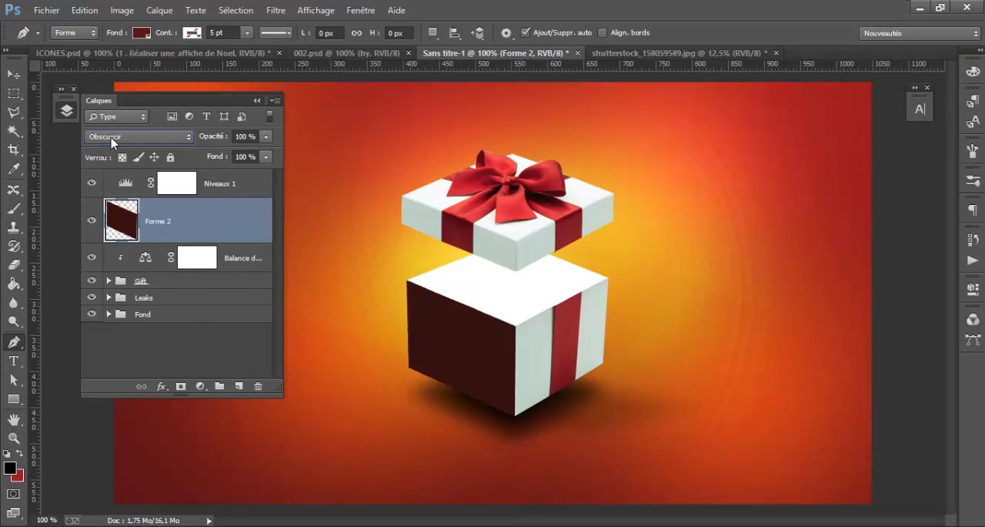
scroll(112, 139, down, 5)
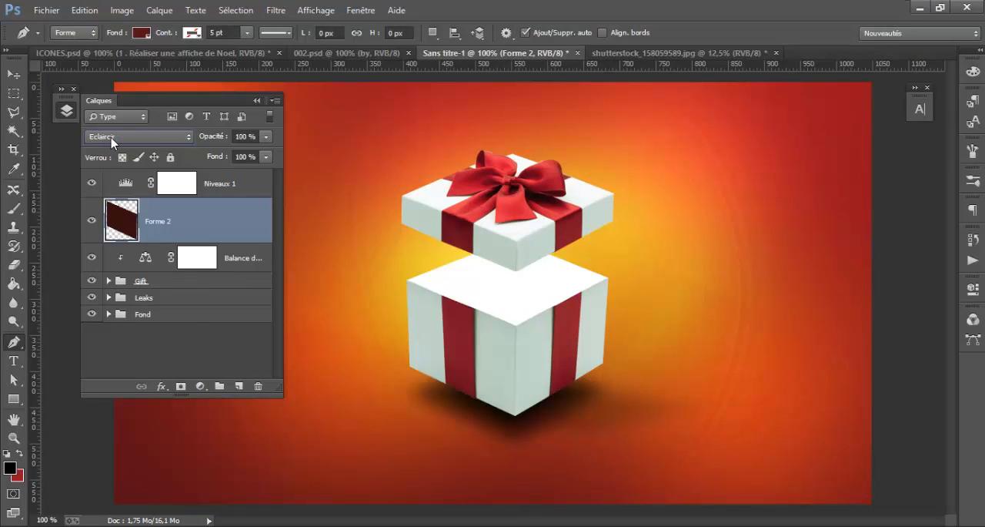
scroll(112, 141, down, 3)
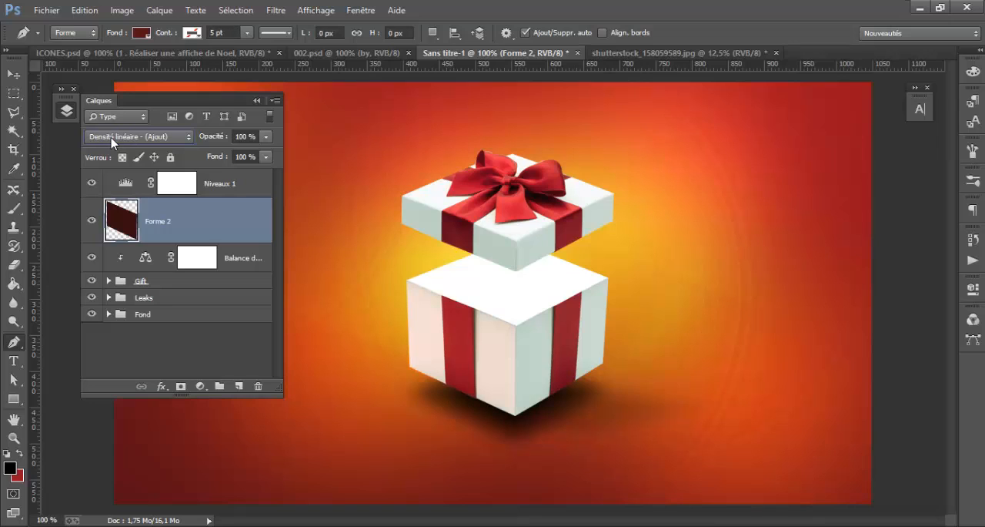
click(113, 141)
click(107, 132)
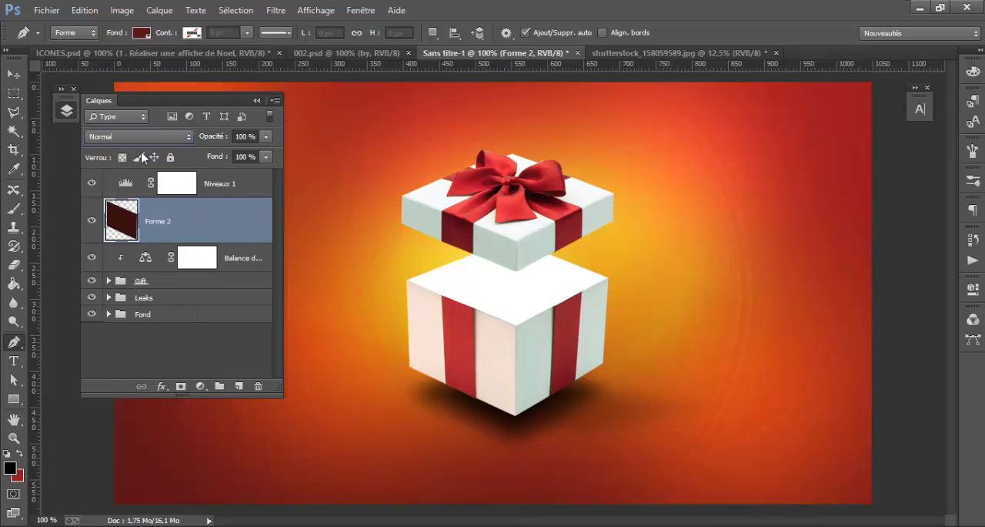
Lower the opacity of the Forme 2 shading layer to 40 %
click(266, 137)
drag(263, 153, 217, 159)
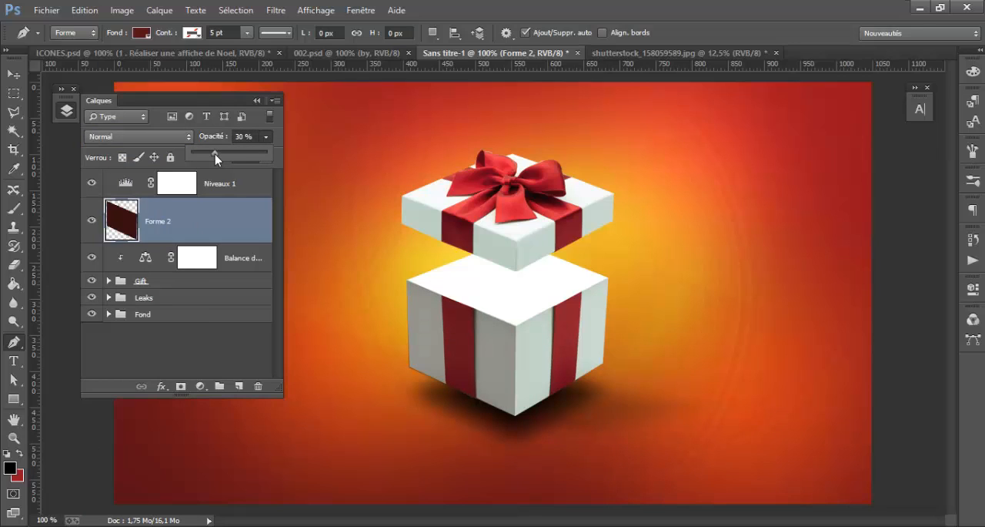
drag(215, 156, 221, 156)
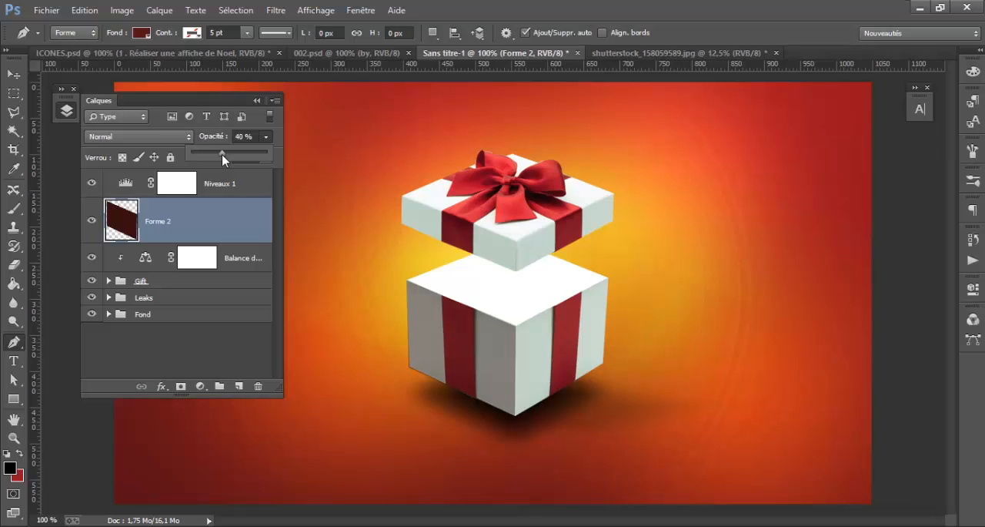
click(194, 226)
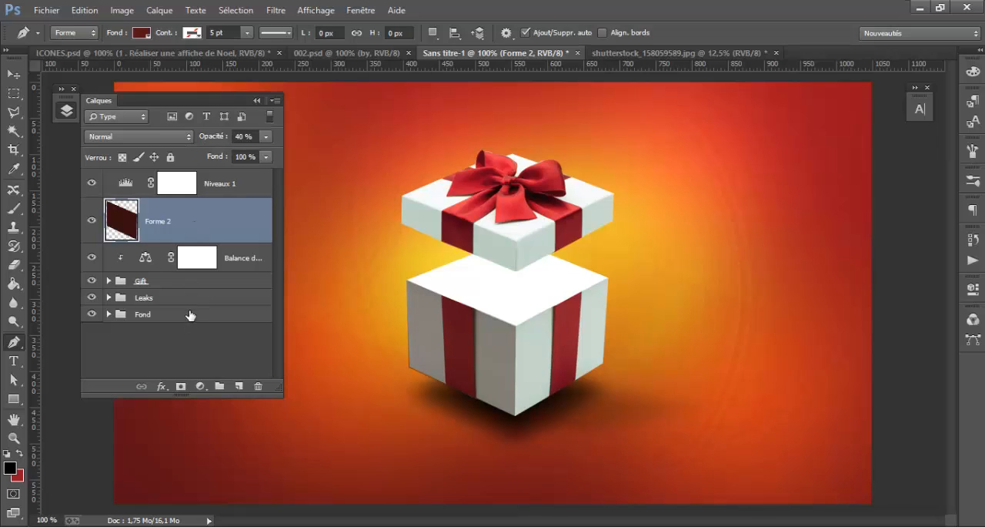
click(188, 339)
Duplicate the Forme 2 layer and set the copy's blend mode to Incrustation
click(192, 224)
key(ctrl+j)
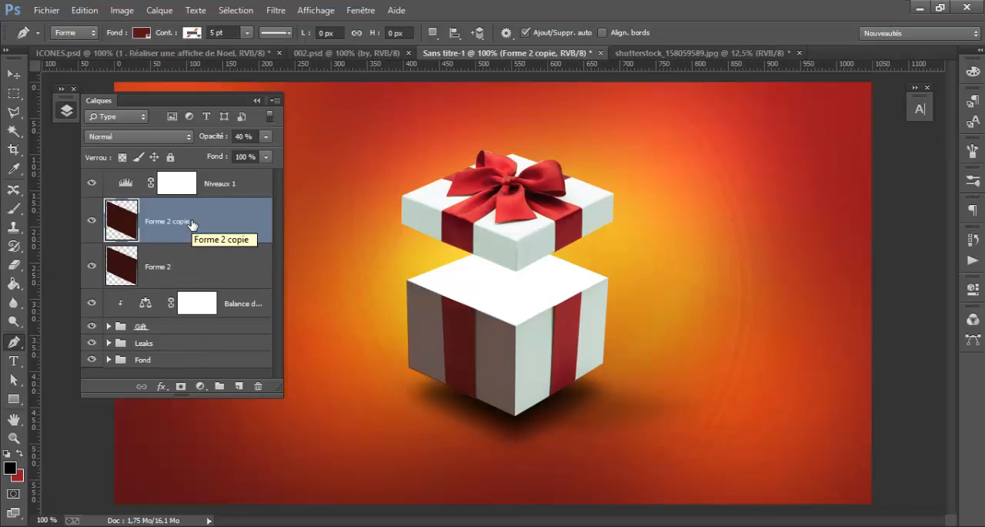
click(154, 139)
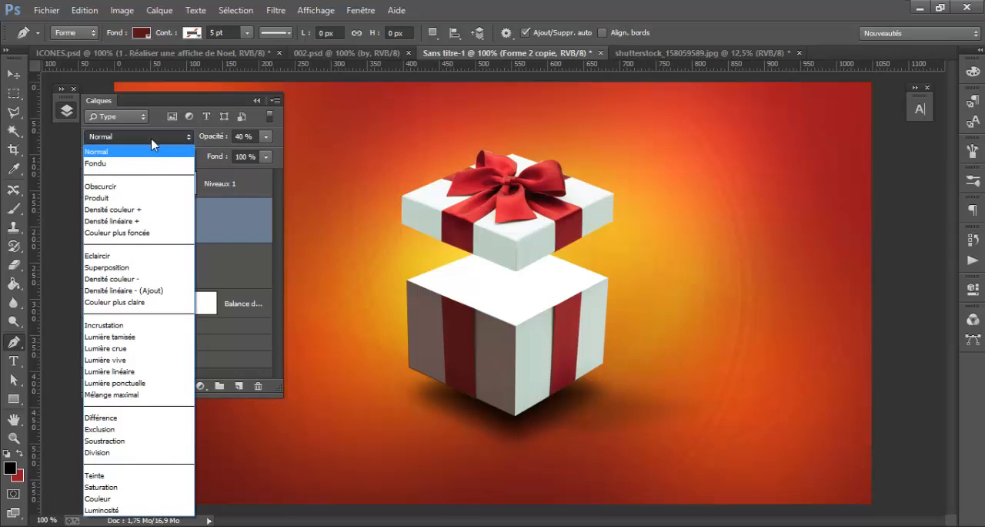
click(129, 254)
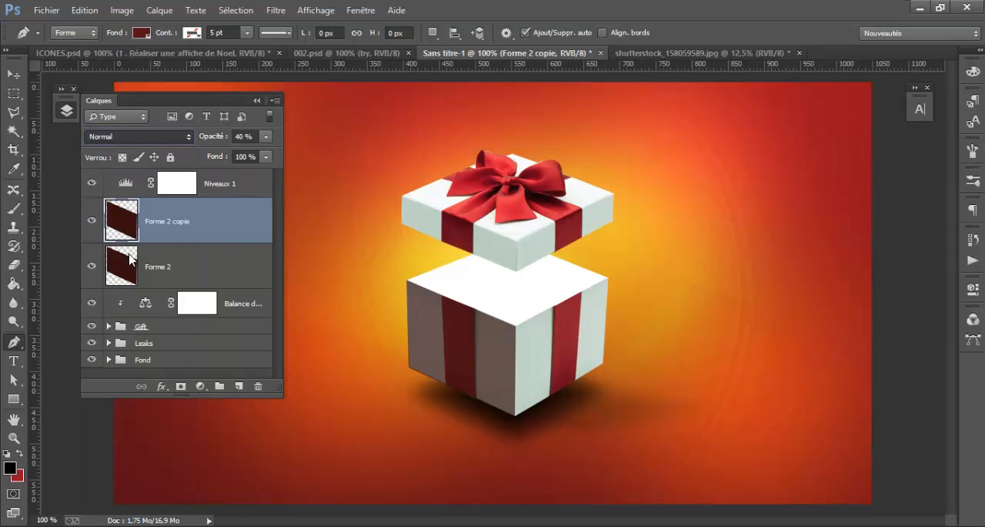
click(156, 138)
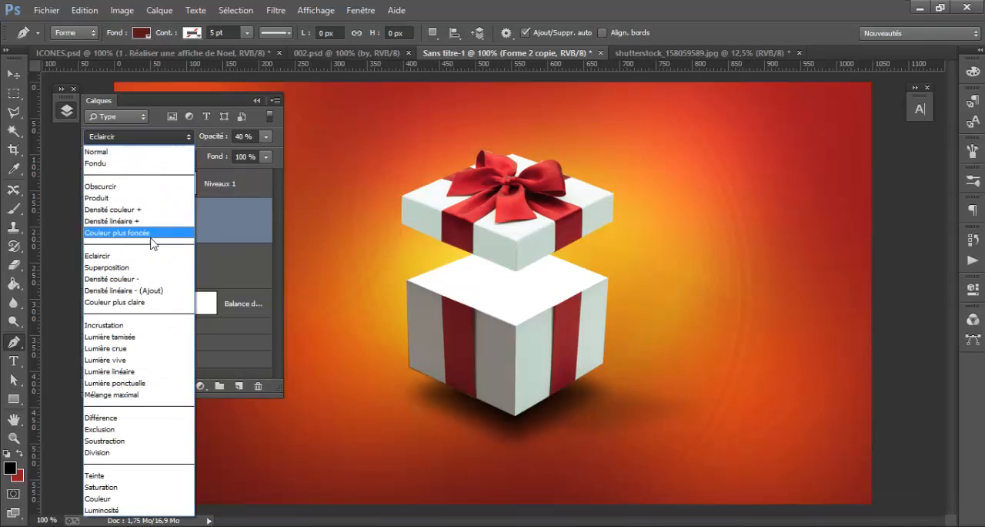
click(146, 324)
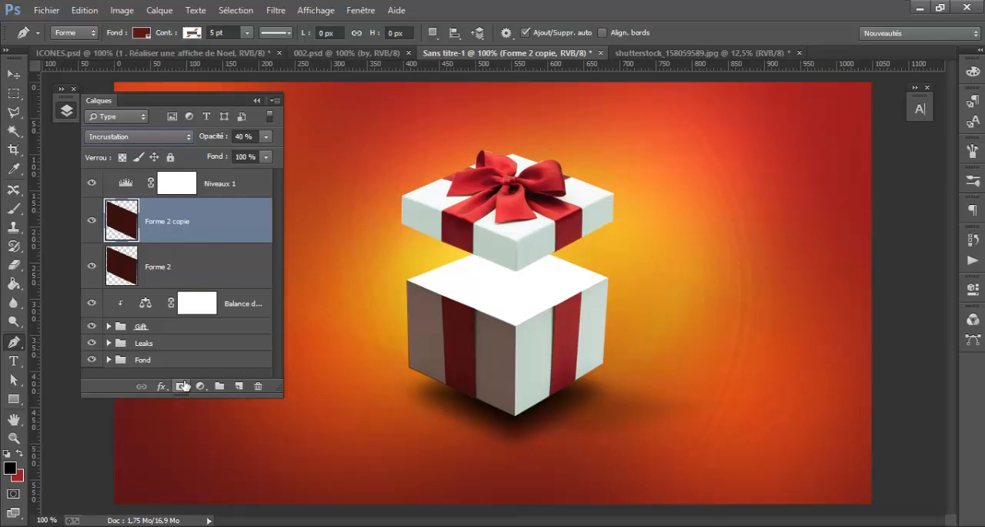
Group the Forme 2 layer with its copy and name the group Shadow
shift+click(204, 264)
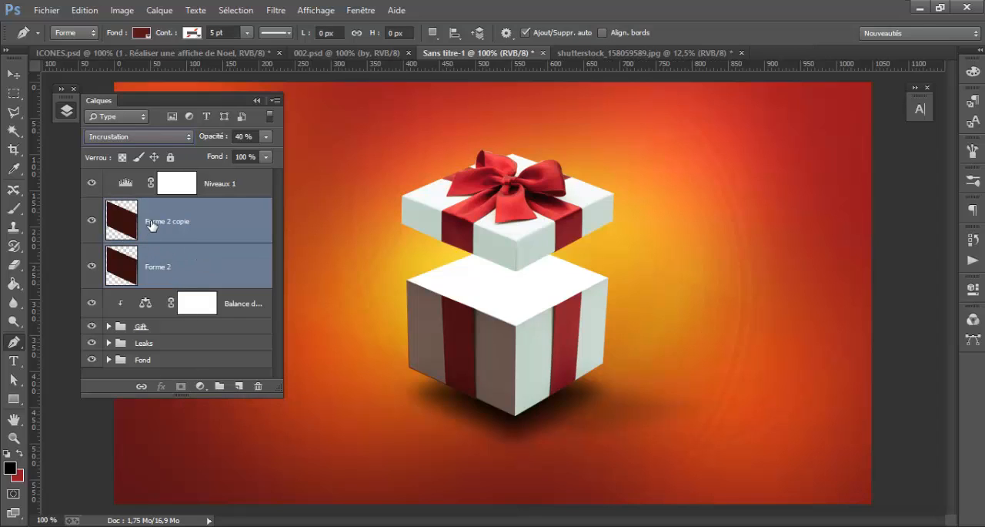
key(ctrl+g)
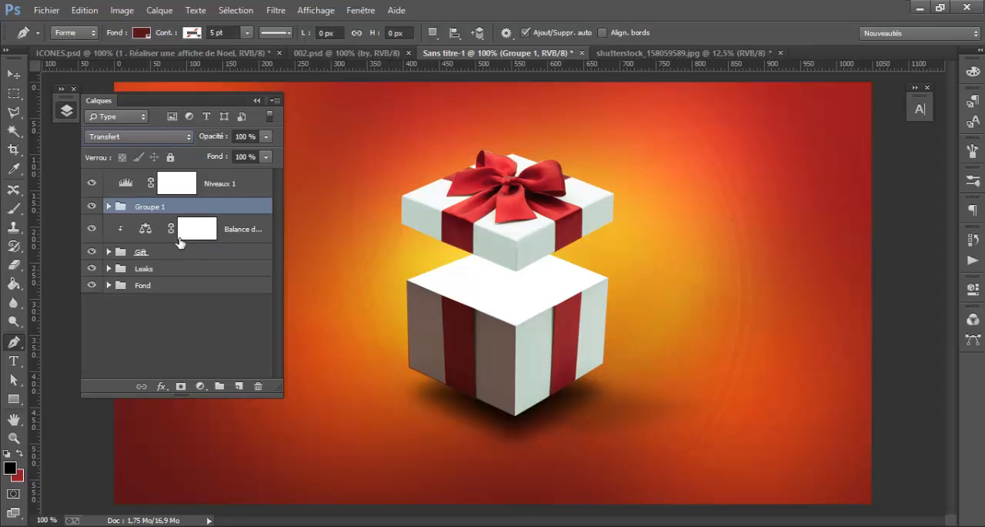
double_click(153, 207)
text(Shadow)
key(Return)
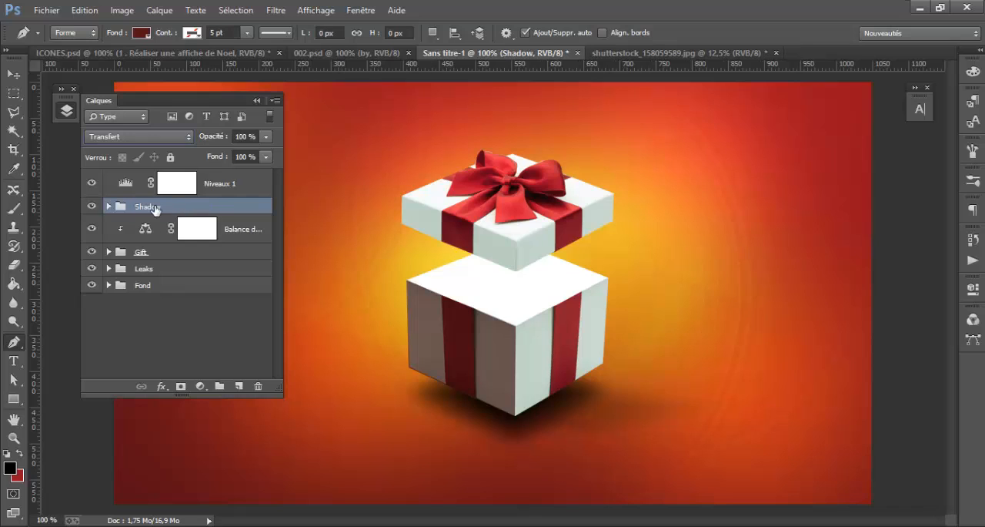
Add a mask to the Shadow group and soften the shading on the left face's outer part with the 8 % opacity Eraser
click(180, 385)
click(14, 264)
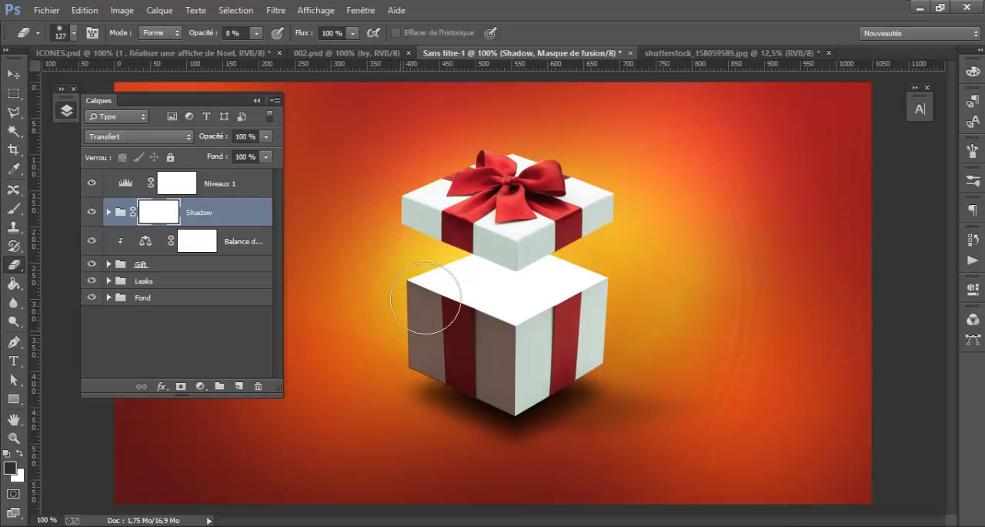
click(19, 453)
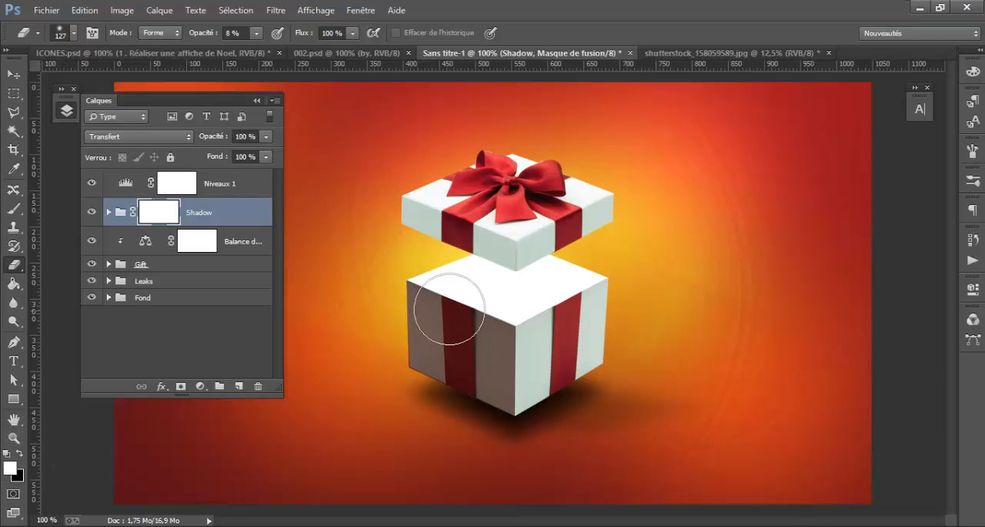
mouse_move(439, 297)
mouse_down()
mouse_move(467, 297)
mouse_move(422, 329)
mouse_move(502, 308)
mouse_move(525, 291)
mouse_move(525, 313)
mouse_move(518, 298)
mouse_move(385, 292)
mouse_move(448, 292)
mouse_move(407, 298)
mouse_move(468, 308)
mouse_move(440, 358)
mouse_move(416, 359)
mouse_move(411, 291)
mouse_move(394, 363)
mouse_move(404, 300)
mouse_move(488, 281)
mouse_move(543, 302)
mouse_move(457, 339)
mouse_up()
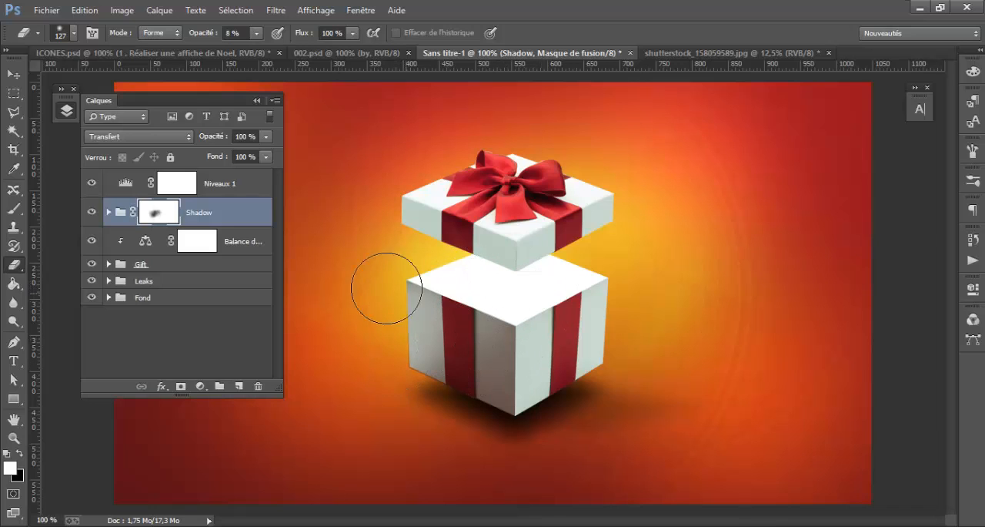
Outline the area beneath the box's left-face bottom edge with the Polygonal Lasso and clear it on the Shadow group's mask
click(13, 112)
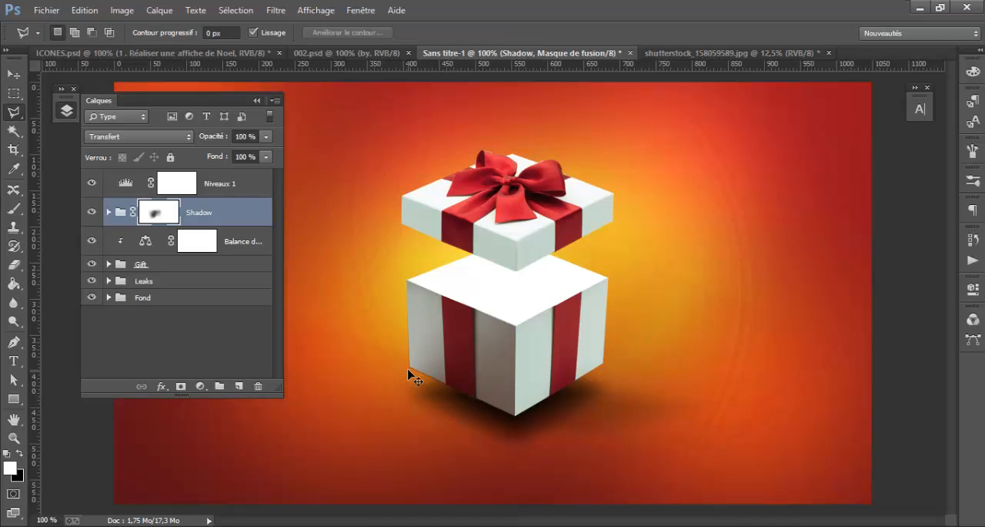
key(ctrl+plus)
key(ctrl+plus)
mouse_move(406, 374)
mouse_down()
mouse_move(527, 136)
mouse_move(525, 195)
mouse_up()
click(357, 289)
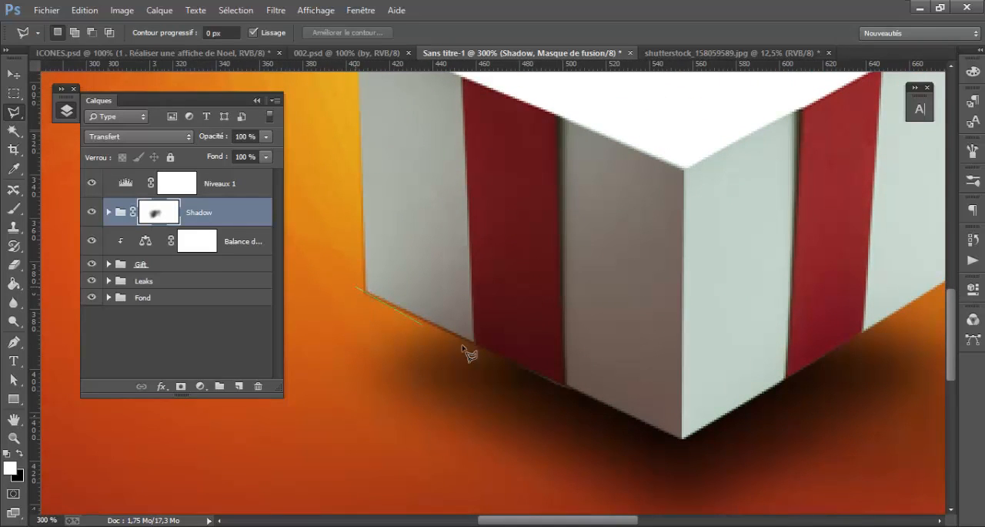
click(701, 449)
click(341, 465)
click(358, 291)
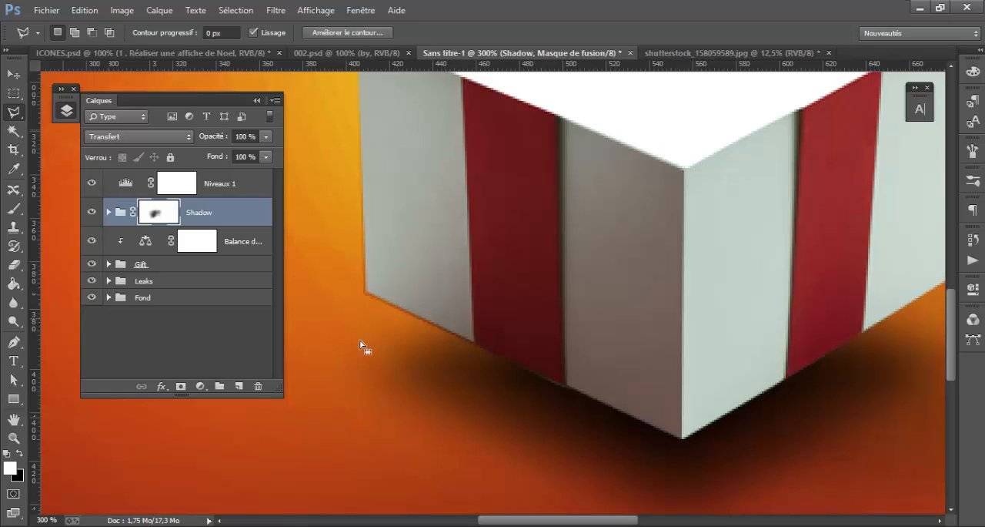
Outline the strip just outside the box's left edge, clear it on the Shadow group's mask and deselect
scroll(368, 367, up, 5)
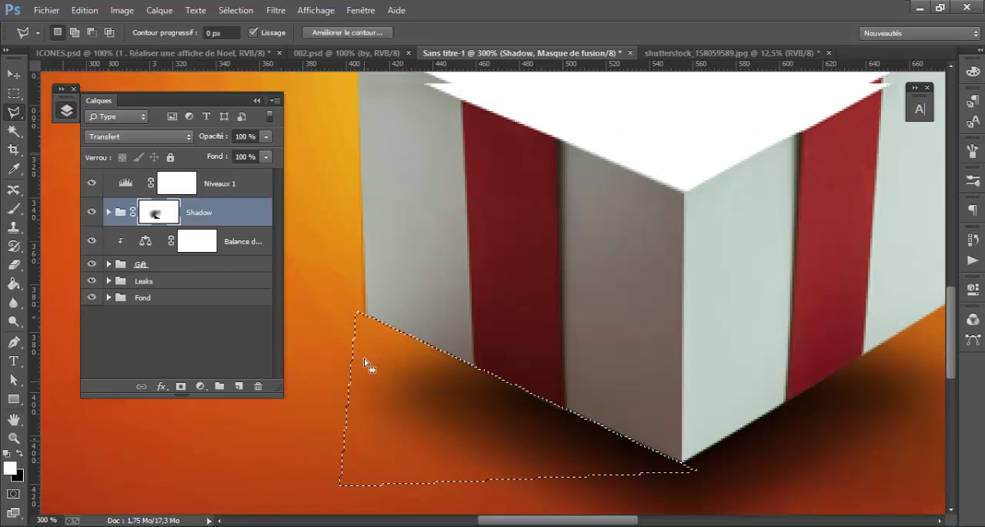
click(337, 102)
click(359, 110)
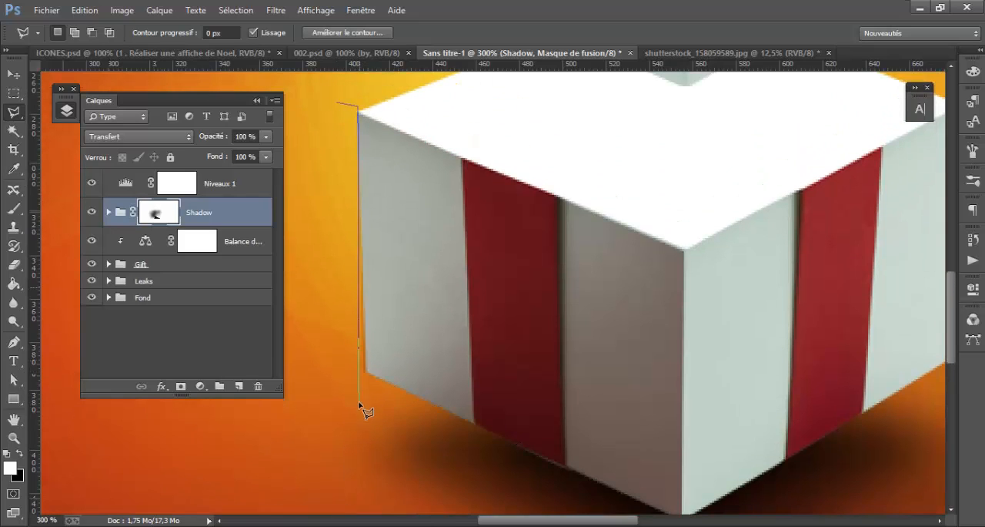
click(366, 408)
click(322, 402)
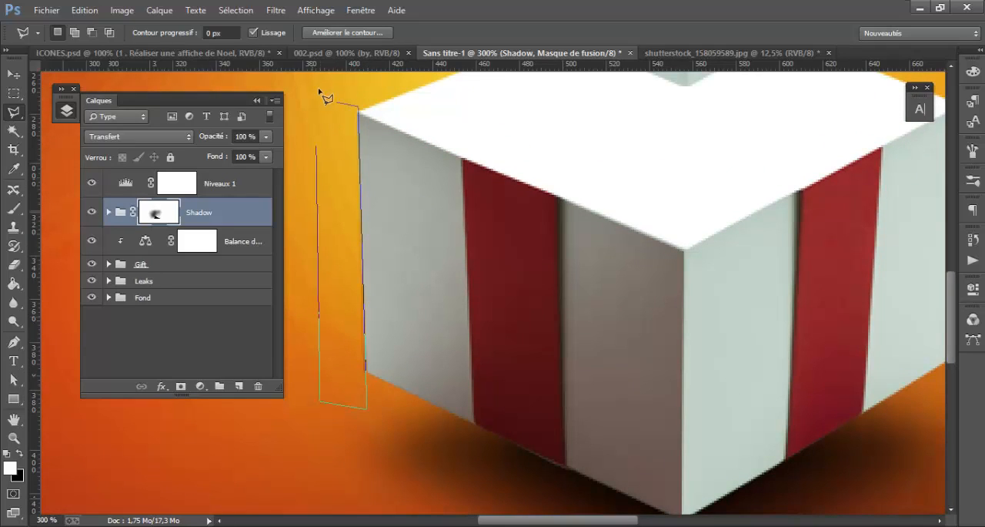
click(336, 102)
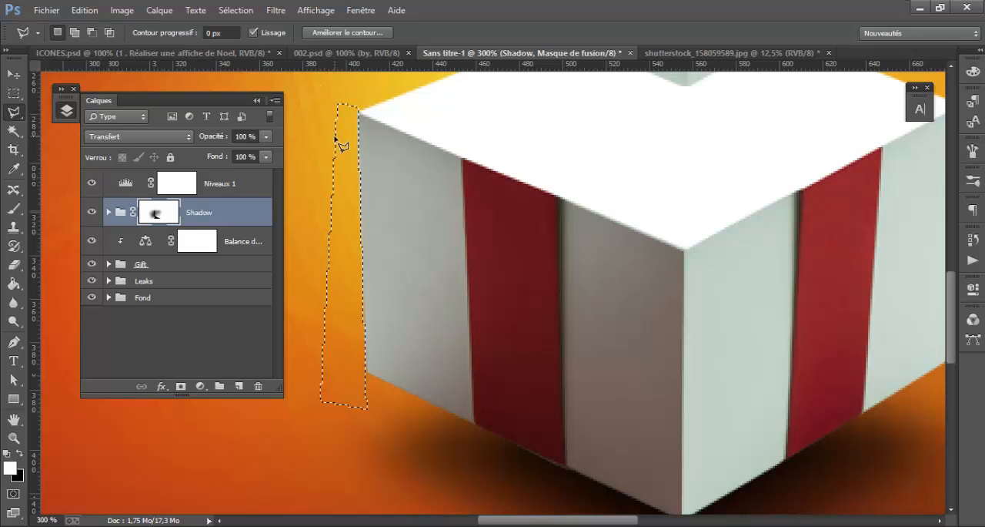
click(14, 92)
click(436, 185)
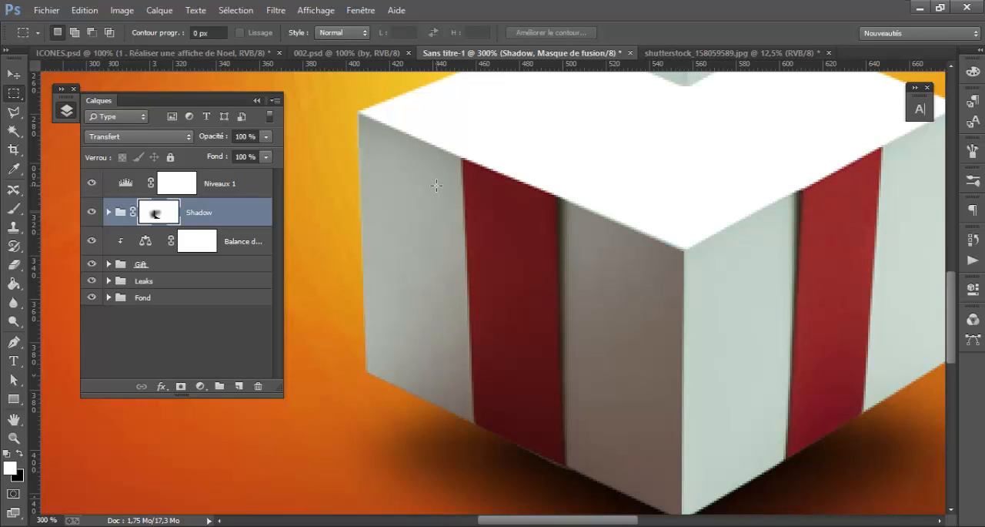
key(ctrl+1)
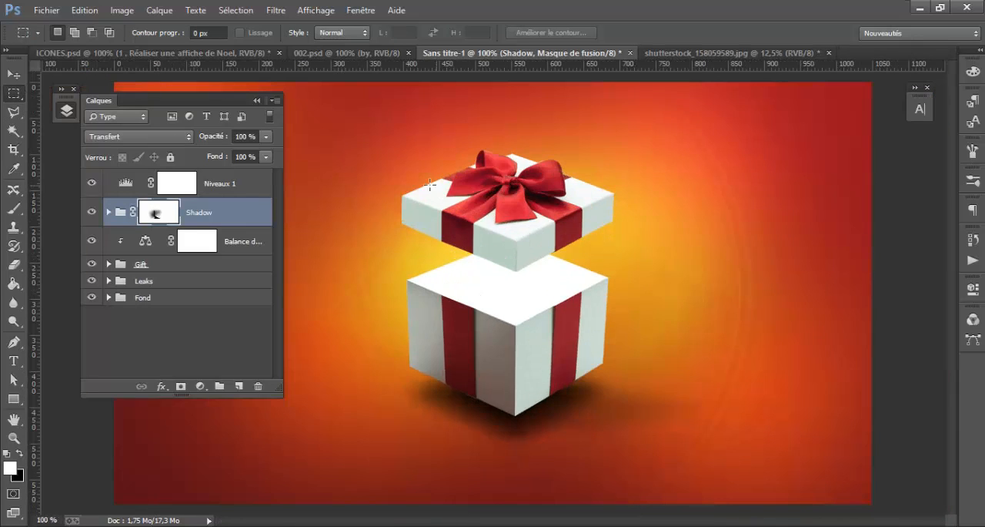
Compare the gift box with the finished poster in 002.psd and return to the Sans titre-1 document
click(366, 54)
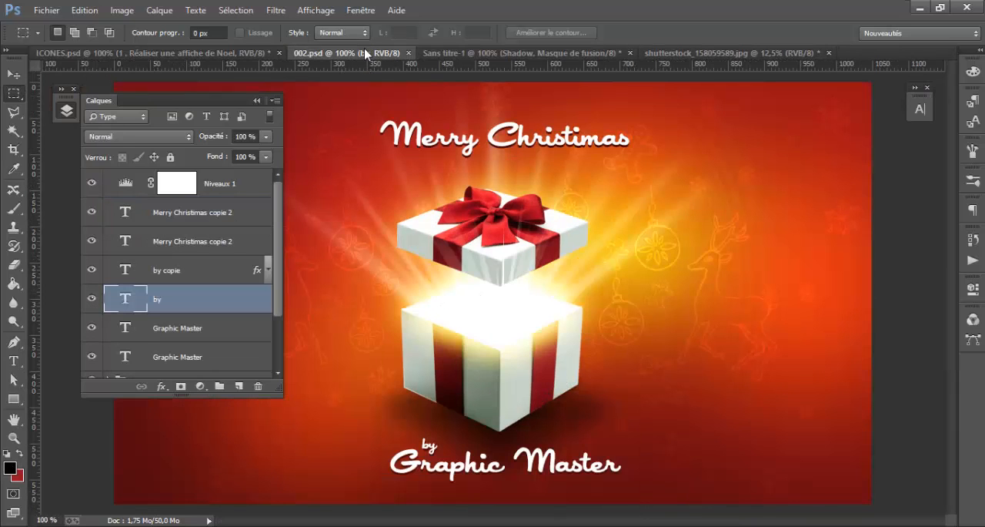
click(543, 54)
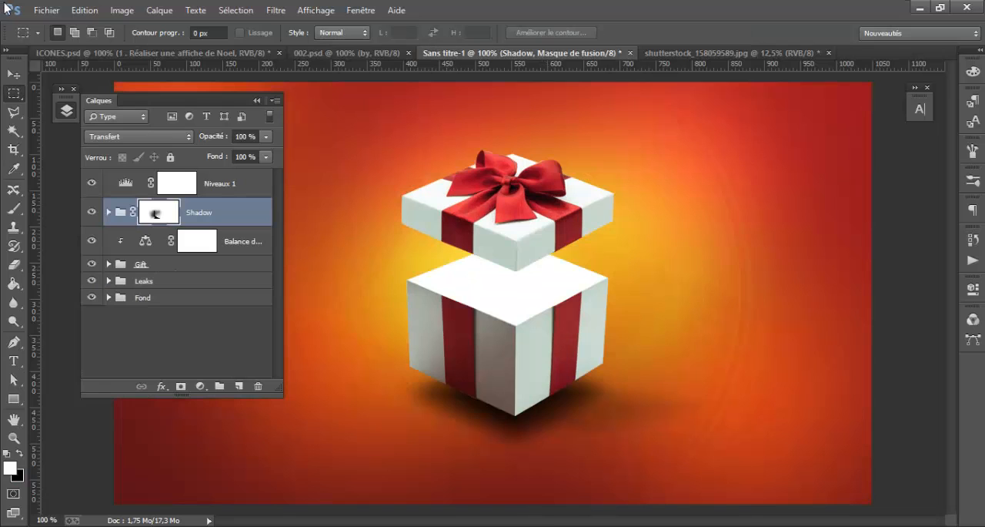
click(24, 80)
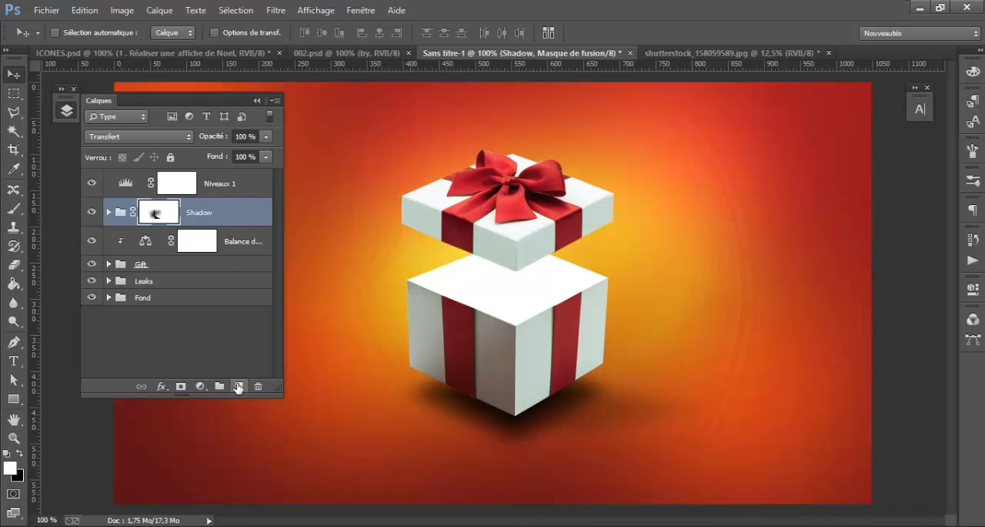
drag(13, 398, 61, 400)
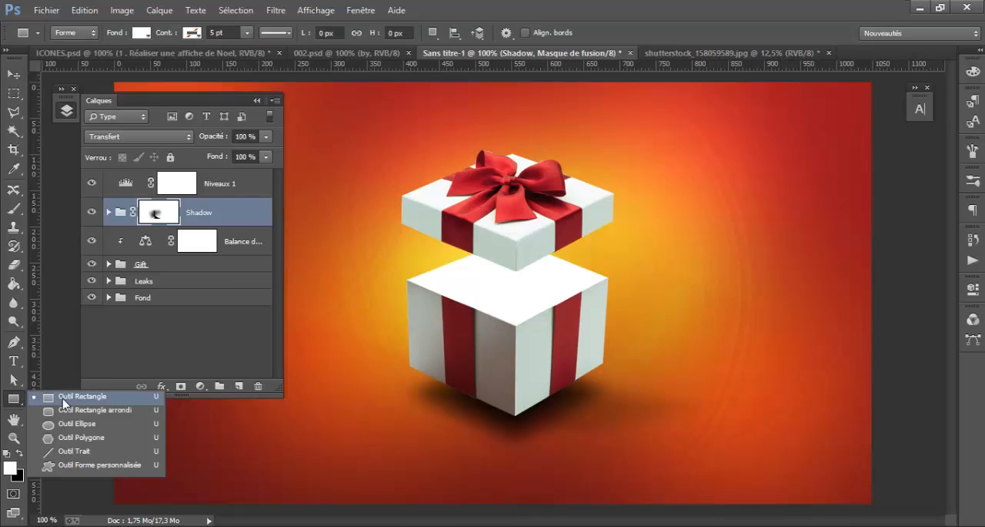
click(62, 398)
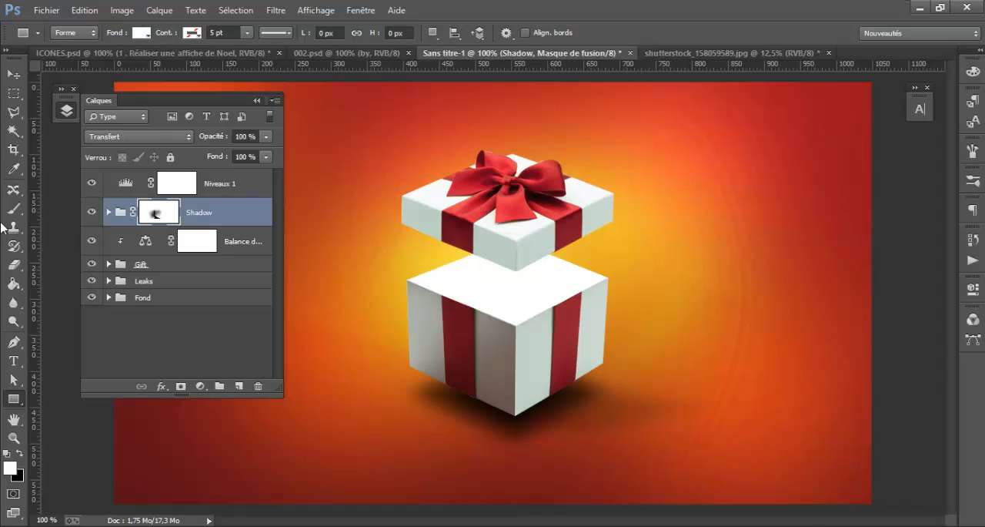
Draw a four-sided Pen shape about 279 by 119 px over the box's open top, keeping its fill white (#ffffff)
click(14, 342)
click(407, 280)
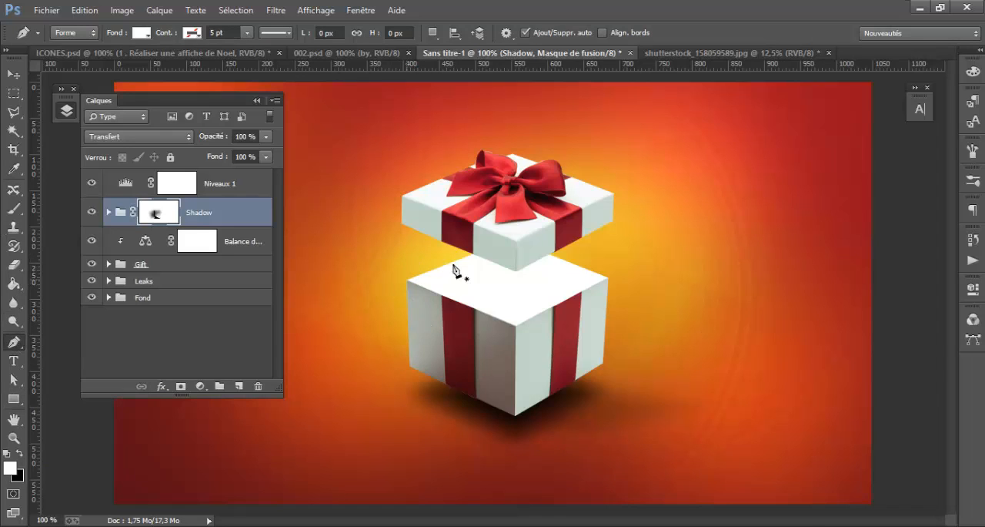
click(508, 242)
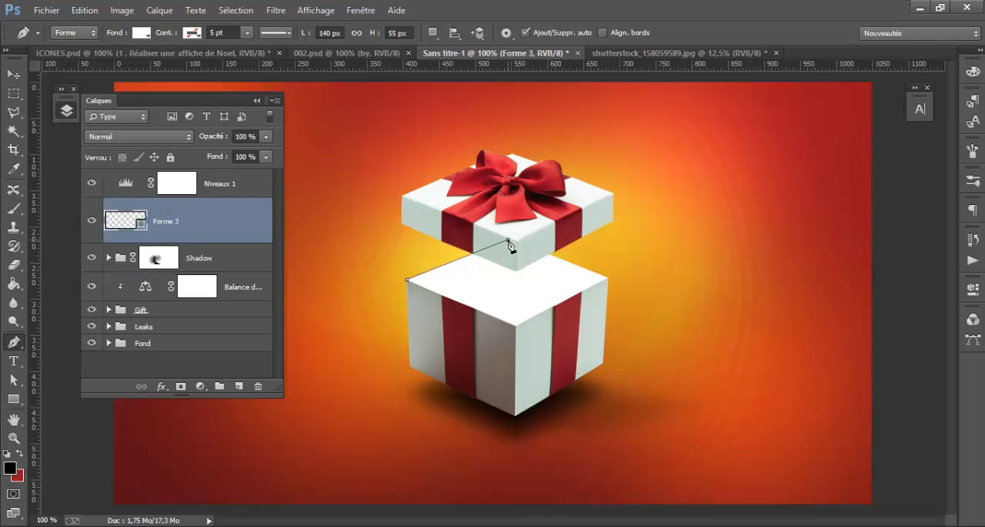
click(609, 278)
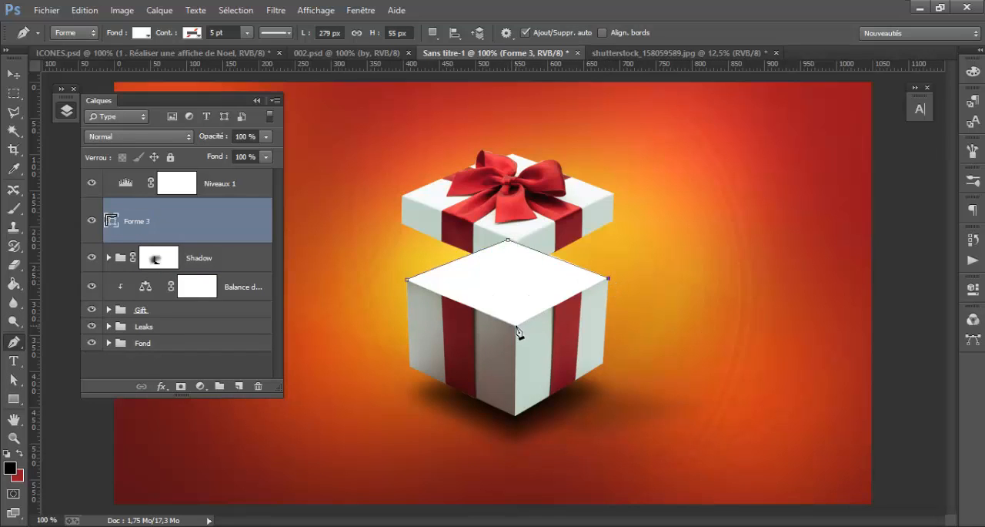
click(515, 324)
click(408, 281)
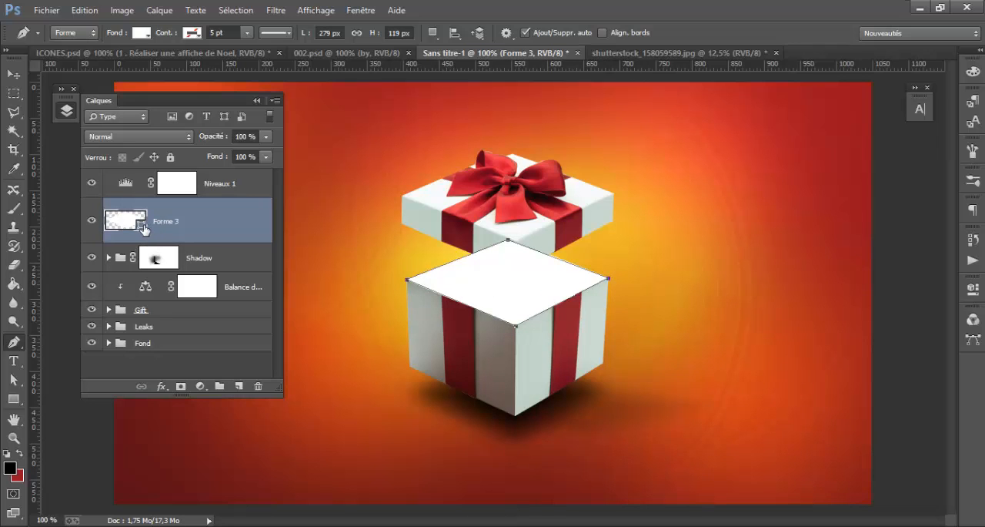
double_click(143, 228)
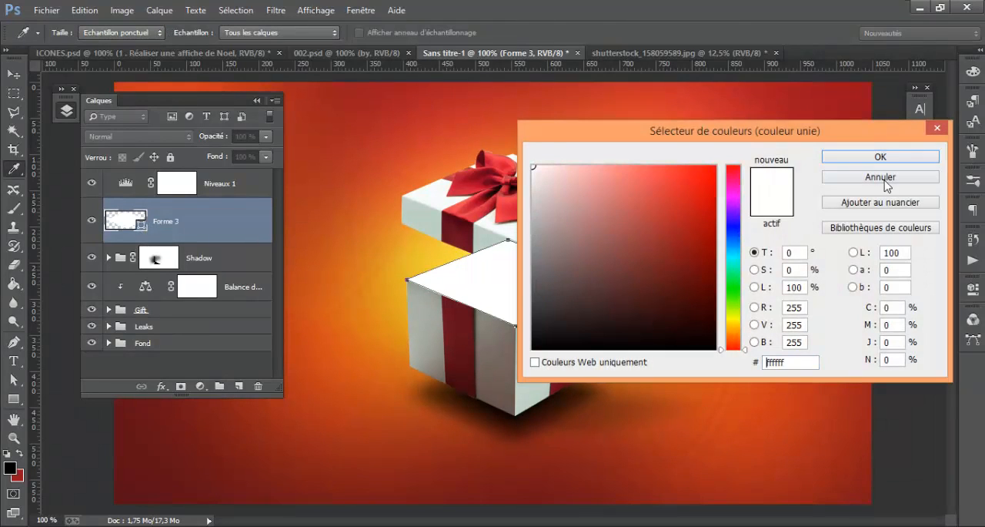
click(884, 158)
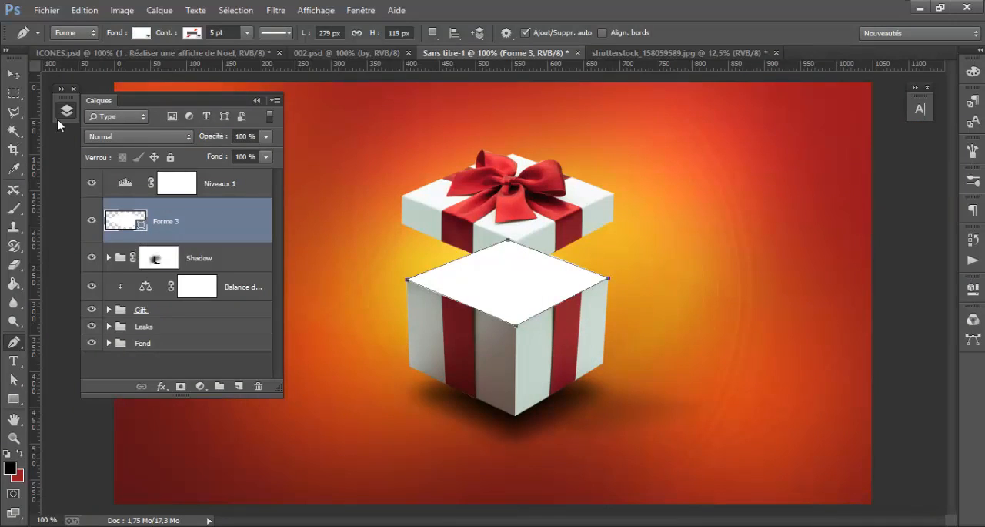
Move the Forme 3 layer into the Gift group between Calque 2 and Calque 1, and rasterize it
click(13, 73)
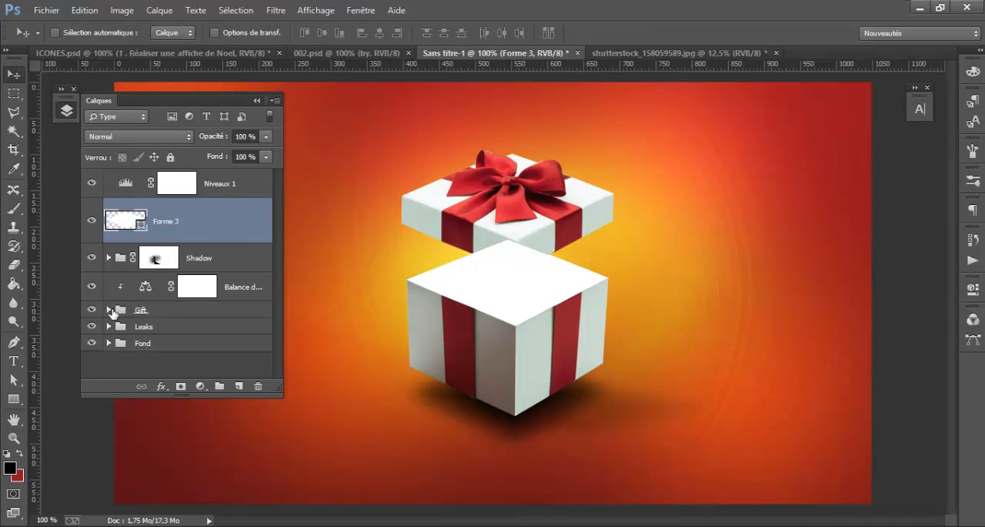
drag(192, 224, 206, 256)
click(109, 264)
scroll(192, 270, down, 3)
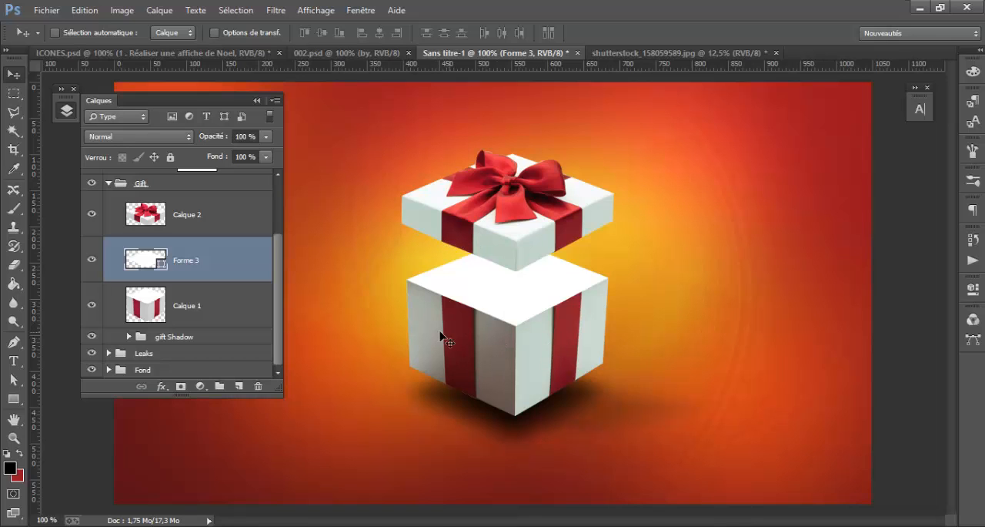
right_click(232, 264)
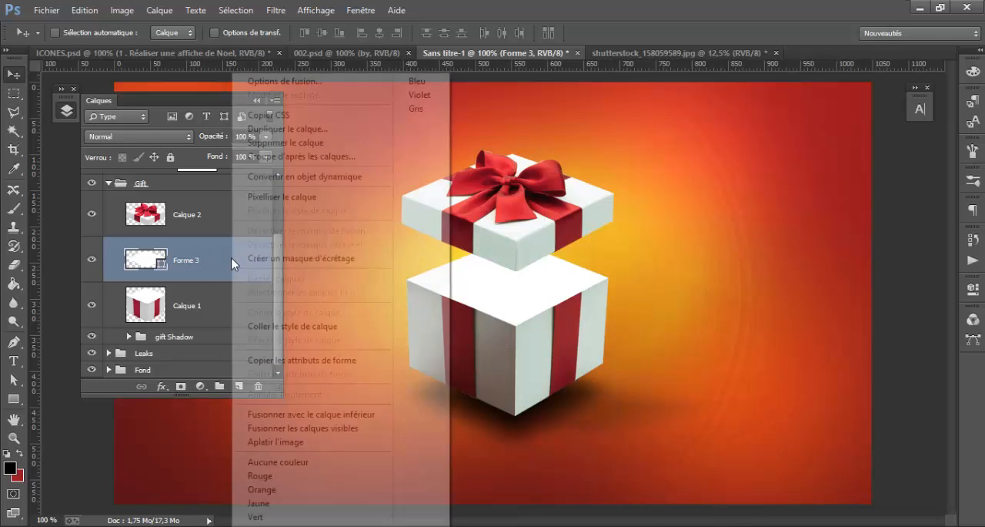
Apply a Gaussian blur (Flou gaussien) with a 23,7 px radius to the Forme 3 layer
click(276, 10)
mouse_move(399, 215)
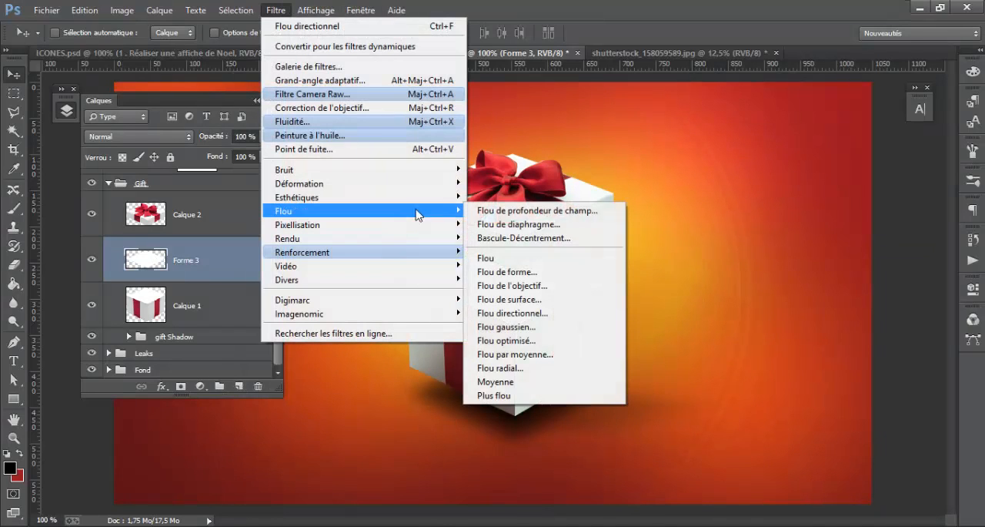
click(554, 329)
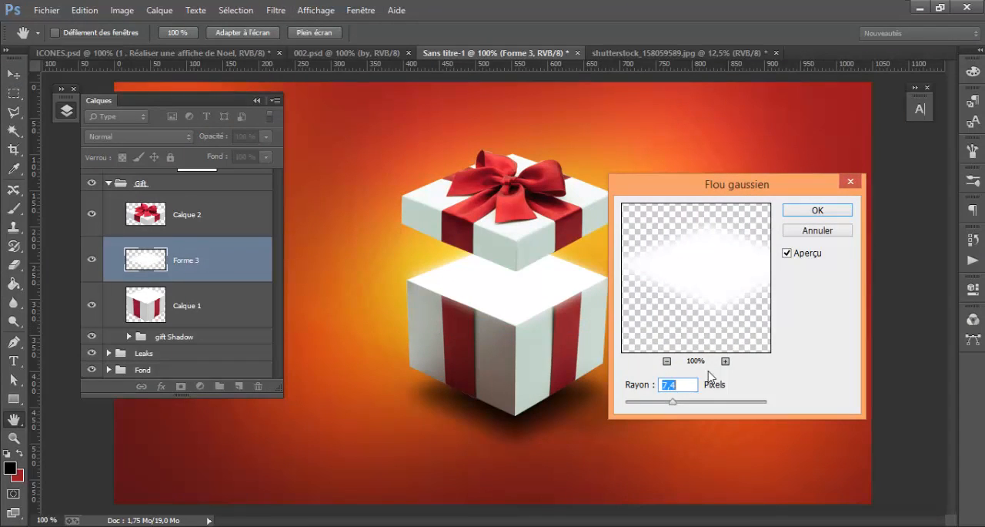
drag(690, 400, 695, 400)
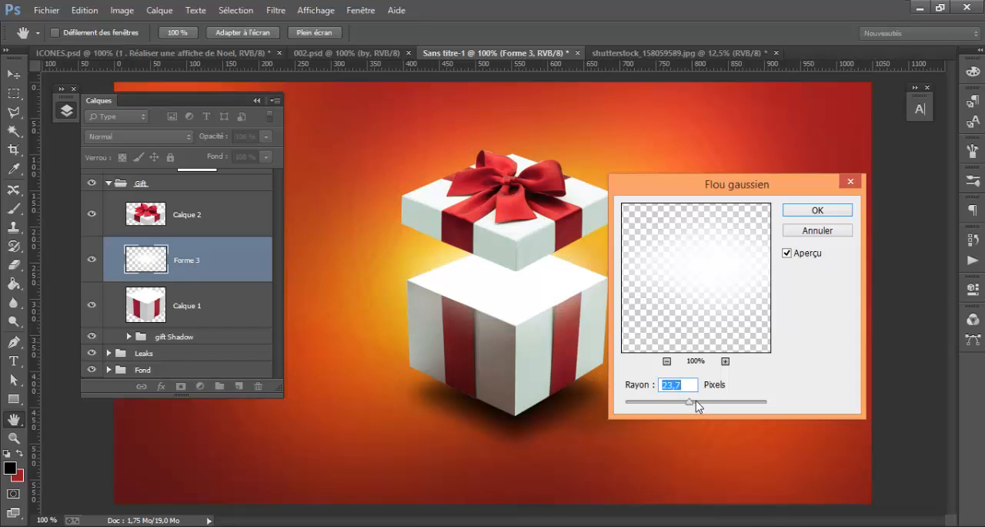
click(819, 213)
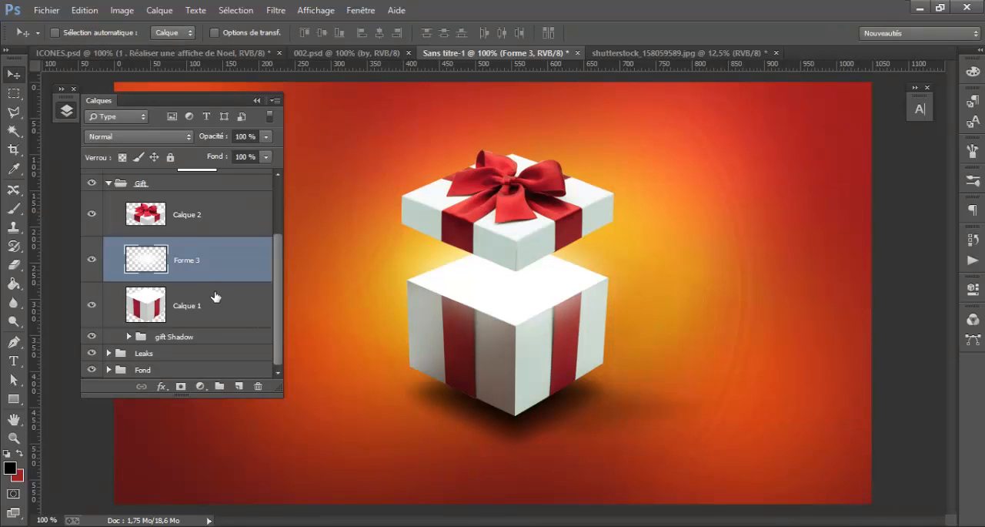
Put the Forme 3 layer in its own group and name the group Glow
key(ctrl+g)
double_click(174, 245)
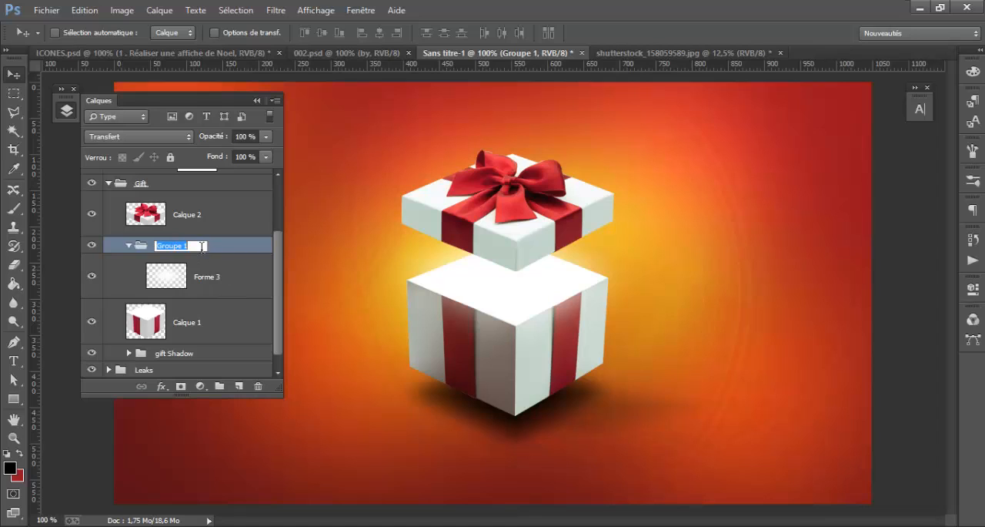
text(Glow)
key(Return)
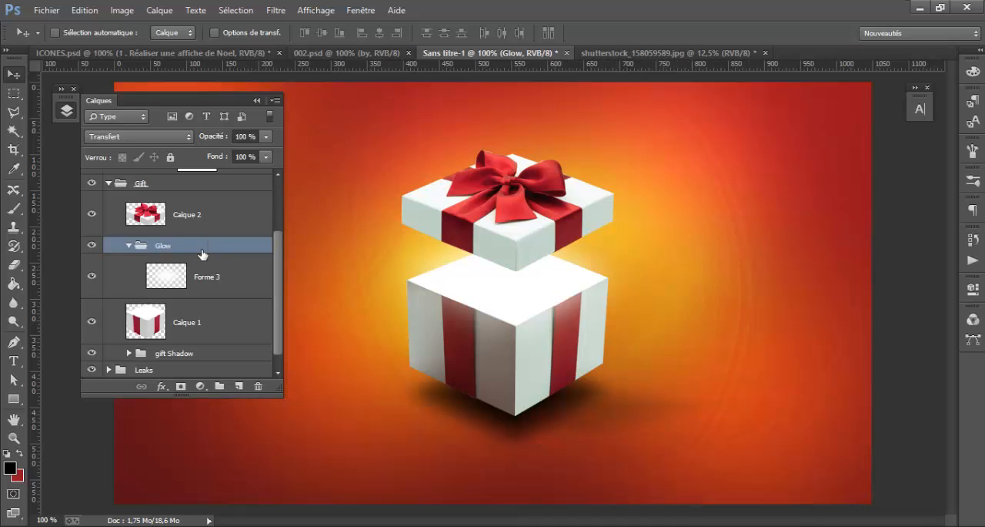
Duplicate the Forme 3 layer three times inside the Glow group
click(233, 278)
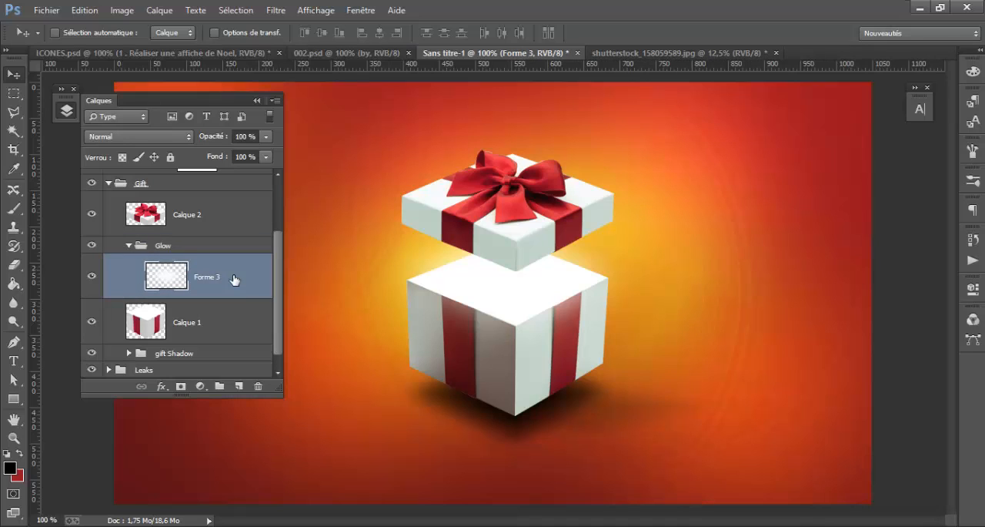
key(ctrl+j)
key(ctrl+j)
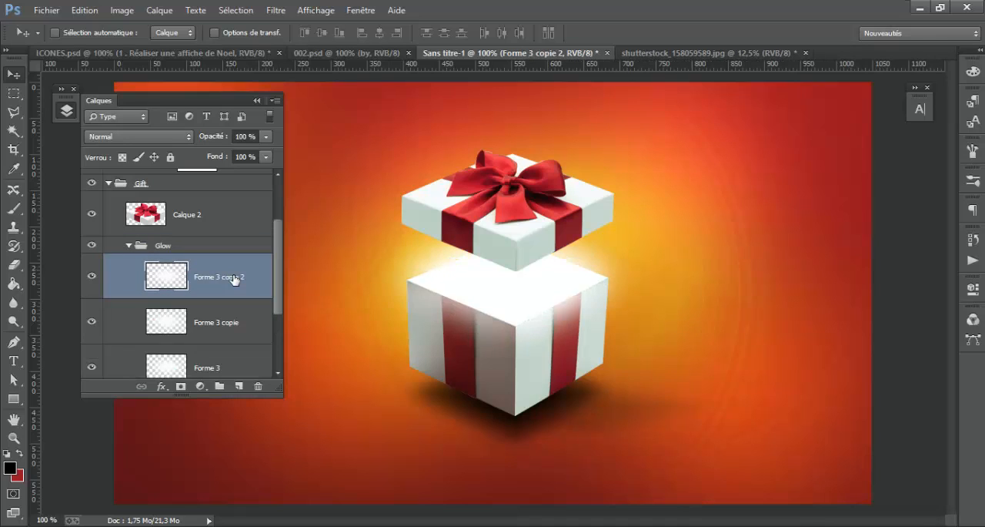
key(ctrl+j)
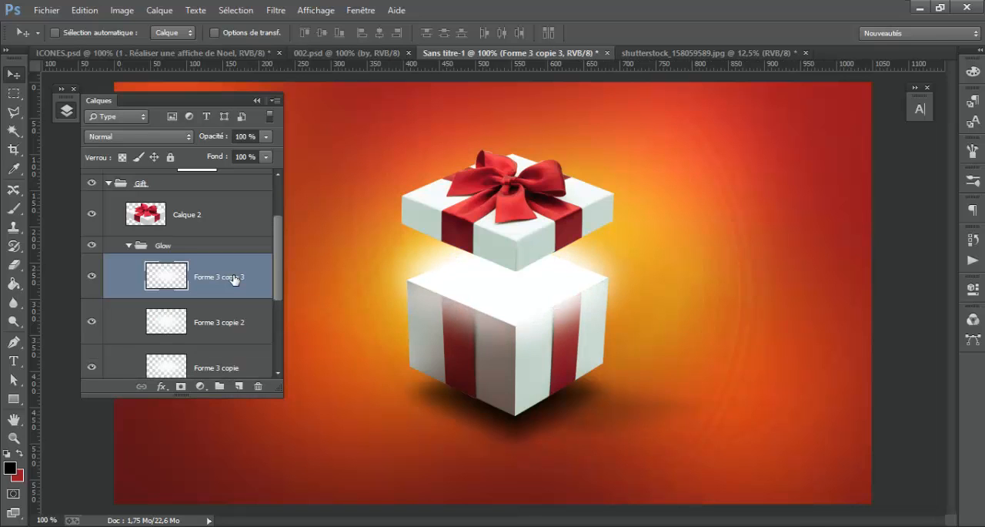
Enlarge the Forme 3 copie 3 glow with Free Transform and shift it upward between the lid and the box
key(ctrl+t)
drag(645, 367, 703, 404)
drag(636, 338, 636, 309)
key(Return)
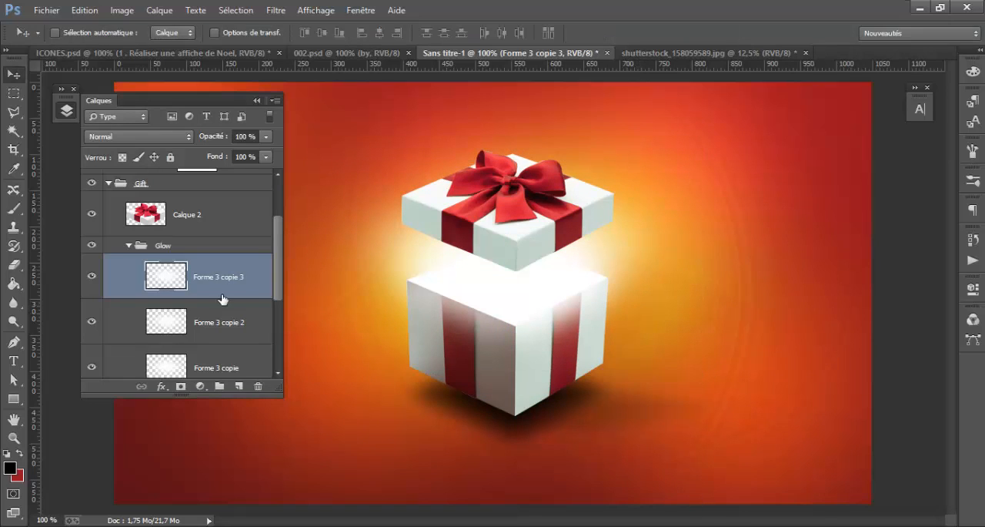
Enlarge the Forme 3 copie 2 glow slightly with Free Transform, and reselect the Forme 3 copie 3 layer
click(231, 321)
key(ctrl+t)
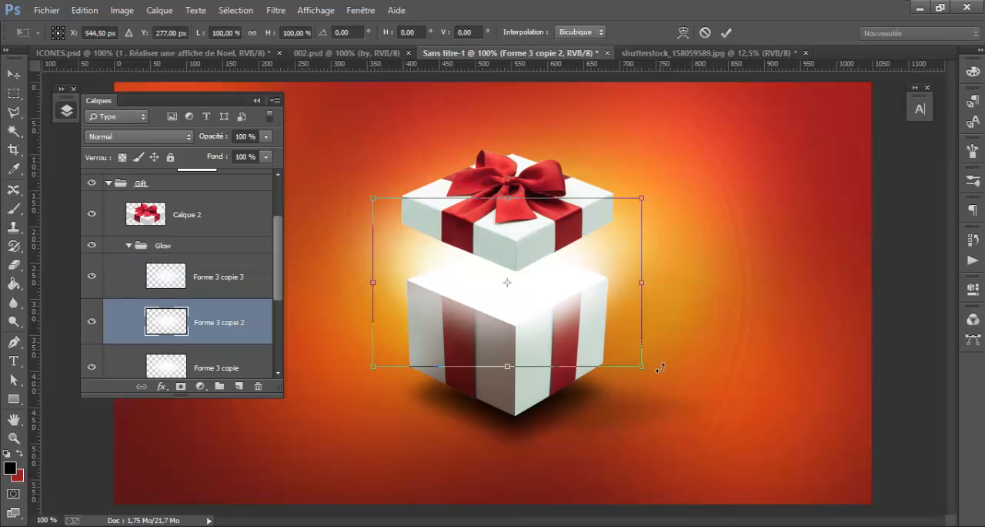
drag(643, 366, 672, 371)
key(Return)
click(197, 285)
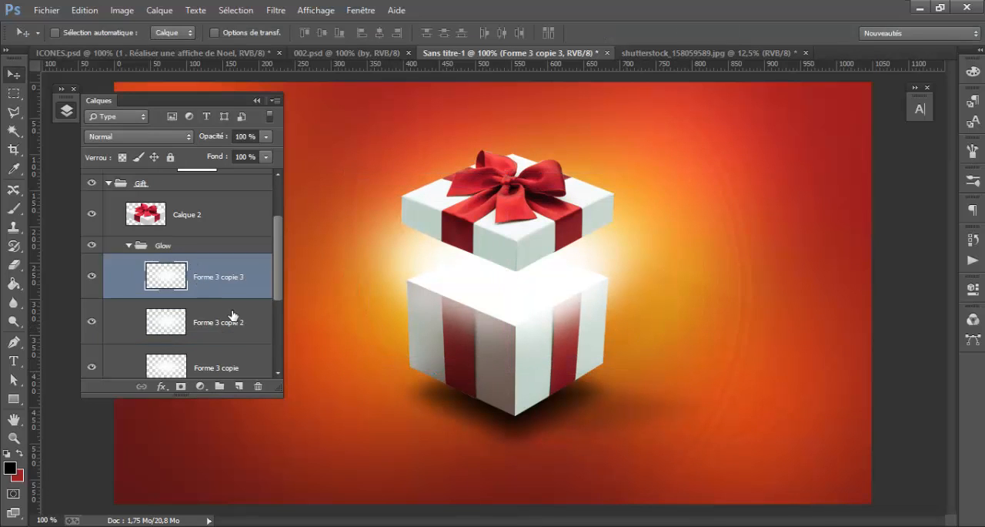
Group the Forme 3 layer and its copies inside the Glow group and name the new group Glow white
scroll(233, 315, up, 2)
scroll(234, 315, down, 1)
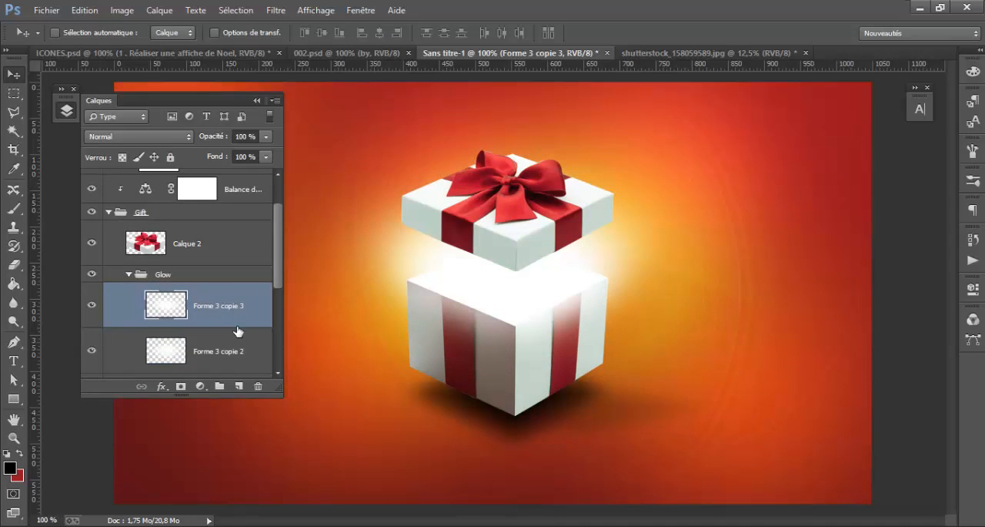
scroll(235, 329, down, 2)
scroll(235, 329, down, 1)
shift+click(234, 300)
key(ctrl+g)
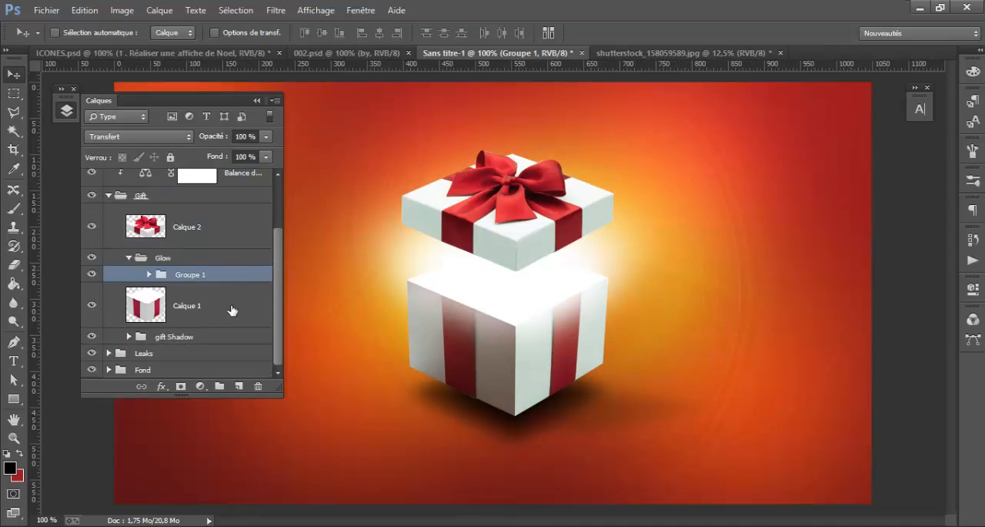
scroll(234, 308, up, 2)
scroll(233, 307, down, 2)
double_click(189, 274)
text(Glow white)
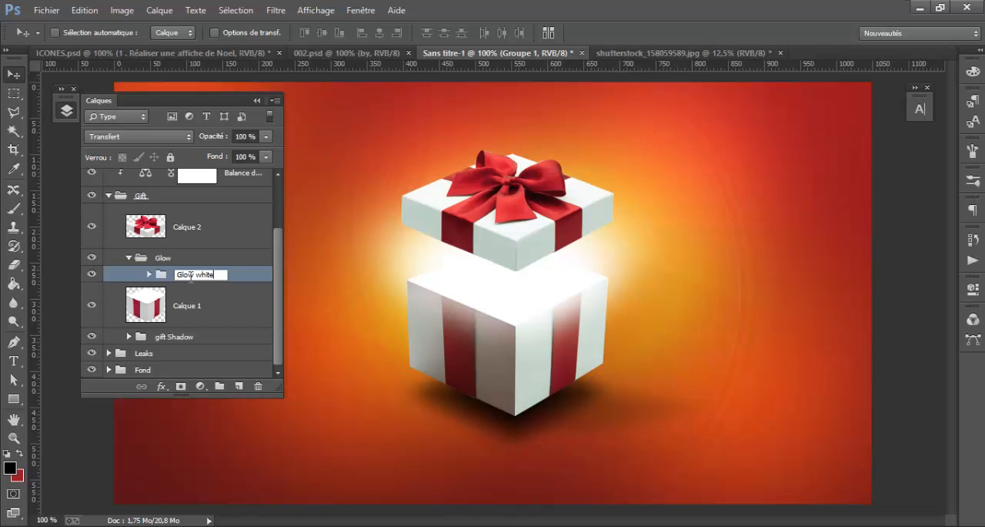
key(Return)
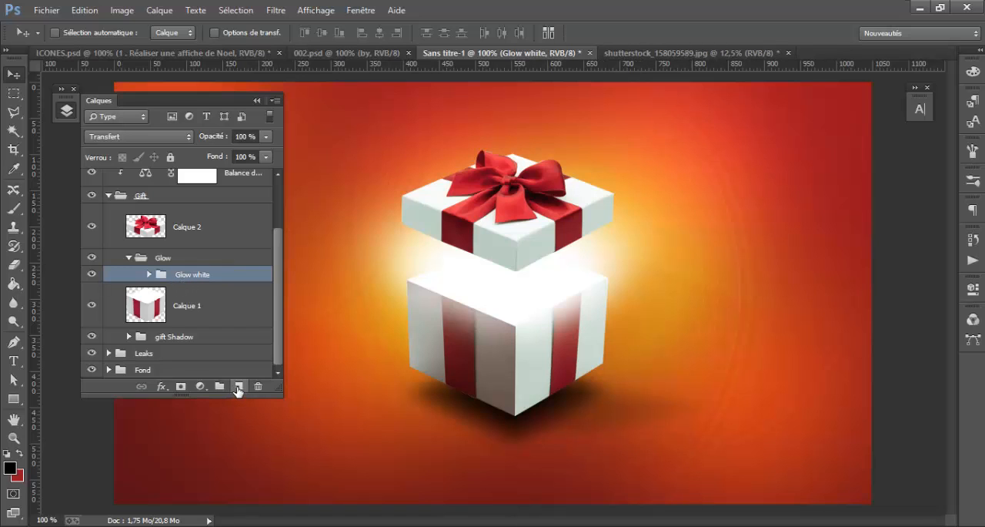
Set the foreground colour to a bright, fully saturated yellow, about #ffde00
click(10, 468)
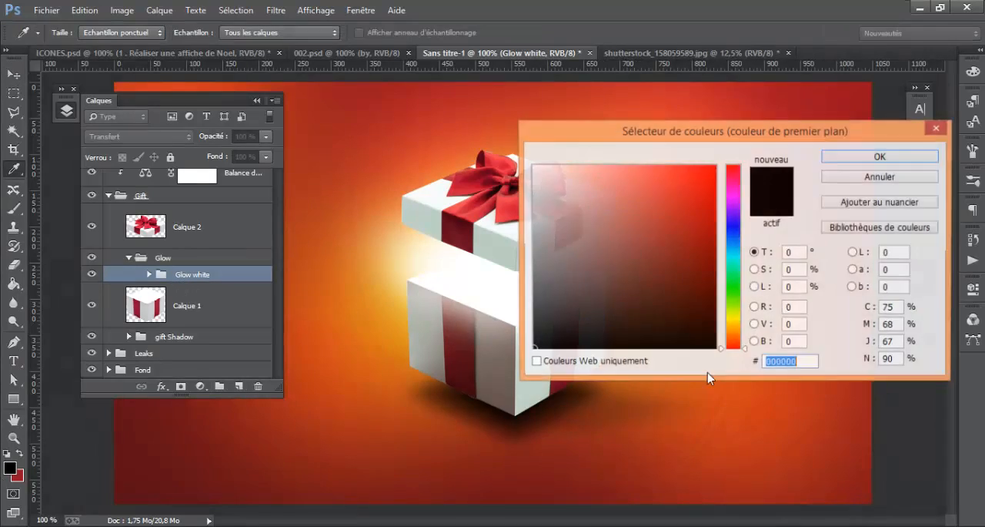
click(397, 320)
click(716, 173)
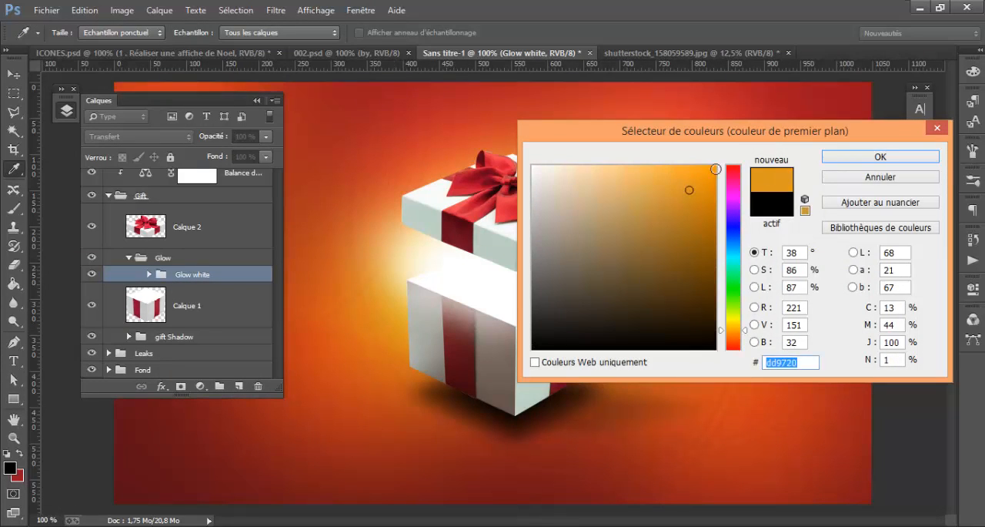
click(739, 325)
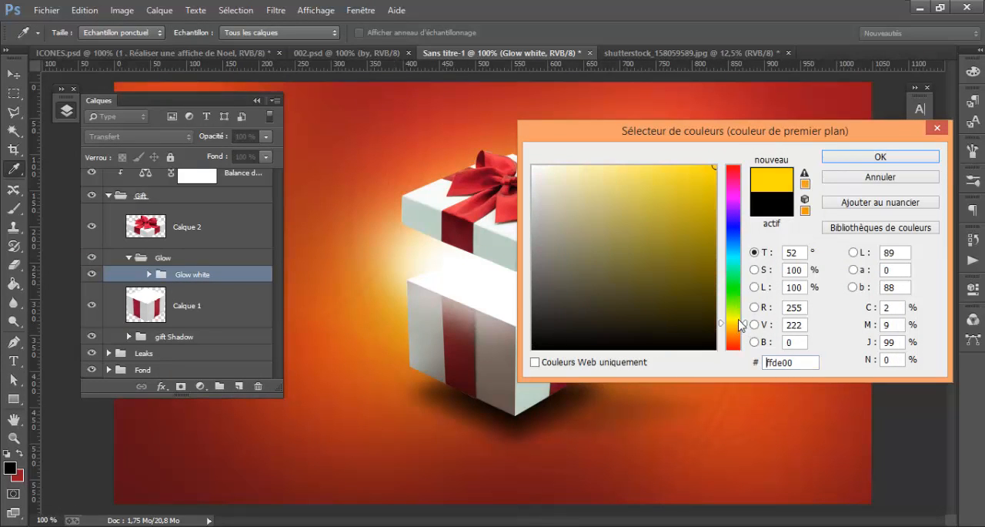
click(858, 159)
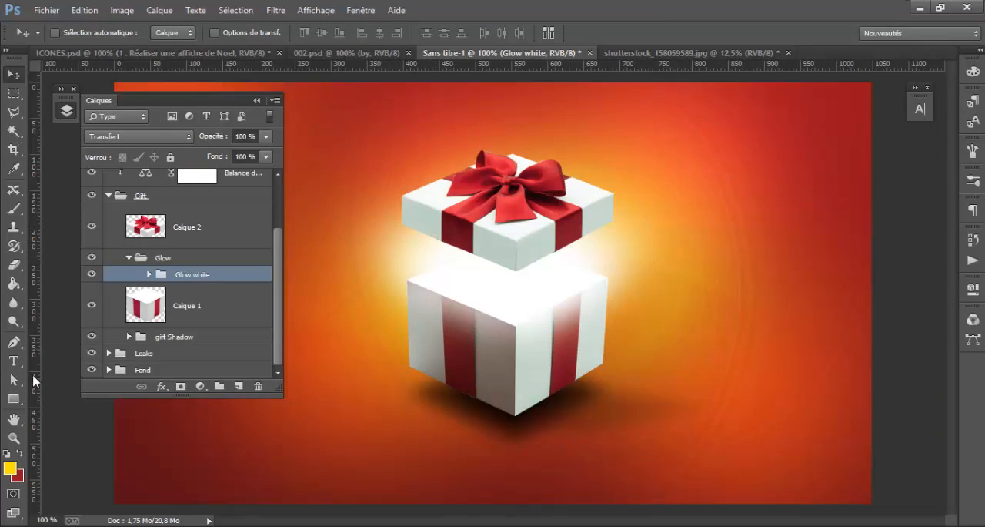
Draw a yellow ellipse about 277 × 67 px over the box opening and rasterize its layer
click(14, 399)
right_click(13, 399)
click(69, 425)
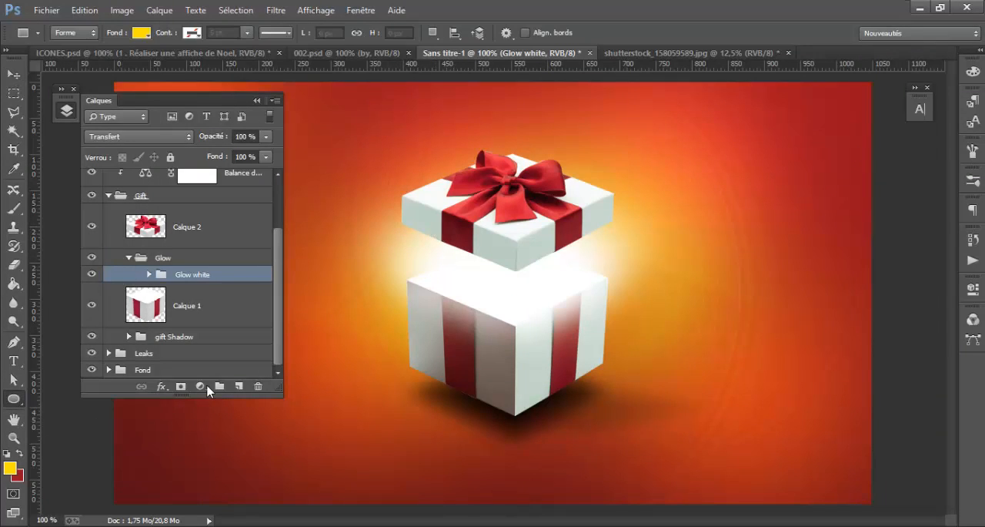
drag(407, 259, 606, 306)
right_click(229, 290)
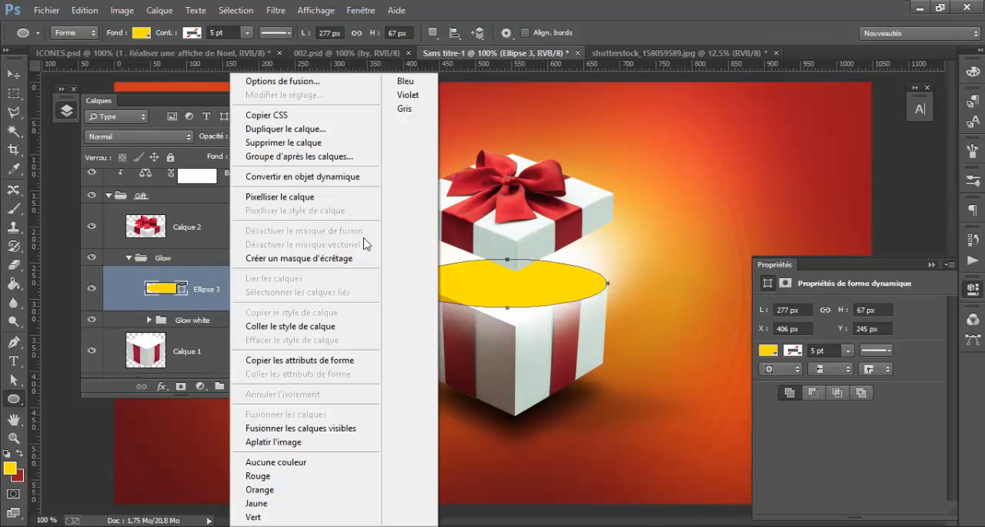
click(337, 197)
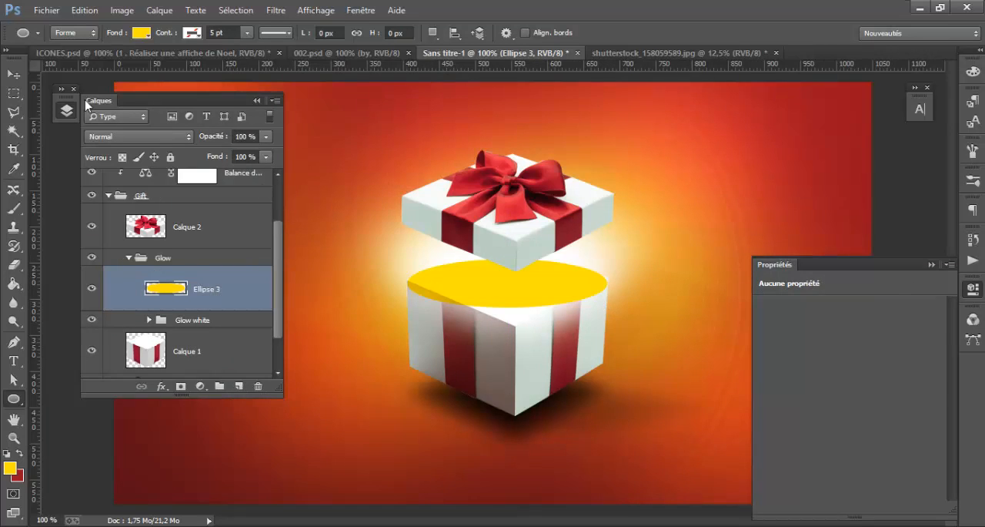
Blur the yellow ellipse by reapplying the last Gaussian Blur filter
click(13, 74)
click(275, 10)
click(299, 28)
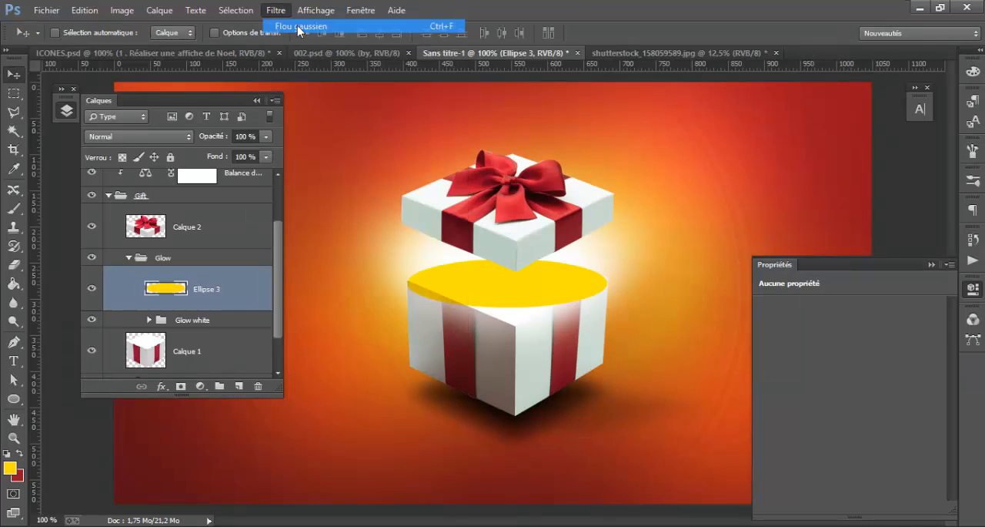
drag(552, 283, 558, 288)
Stretch the blurred yellow ellipse vertically with Free Transform and shift it back up over the box opening
key(t)
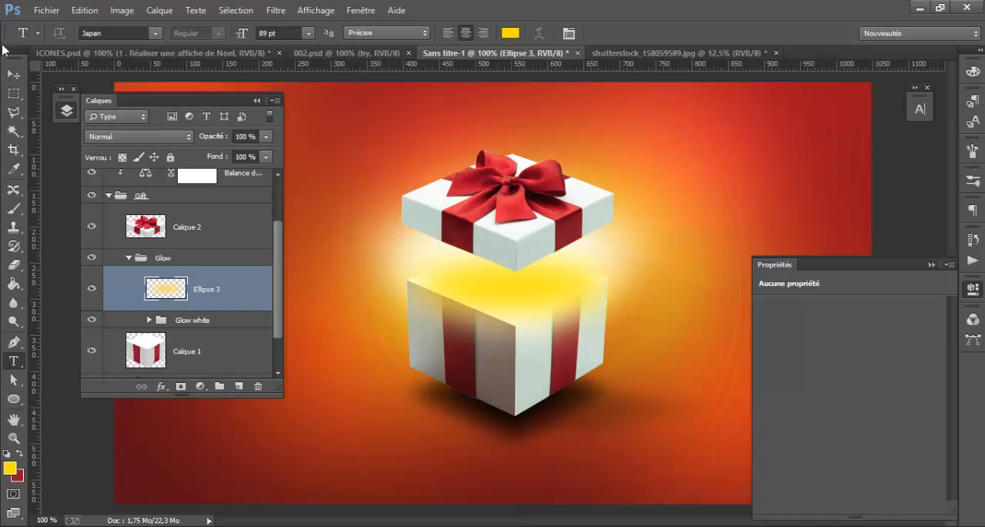
click(14, 74)
key(ctrl+t)
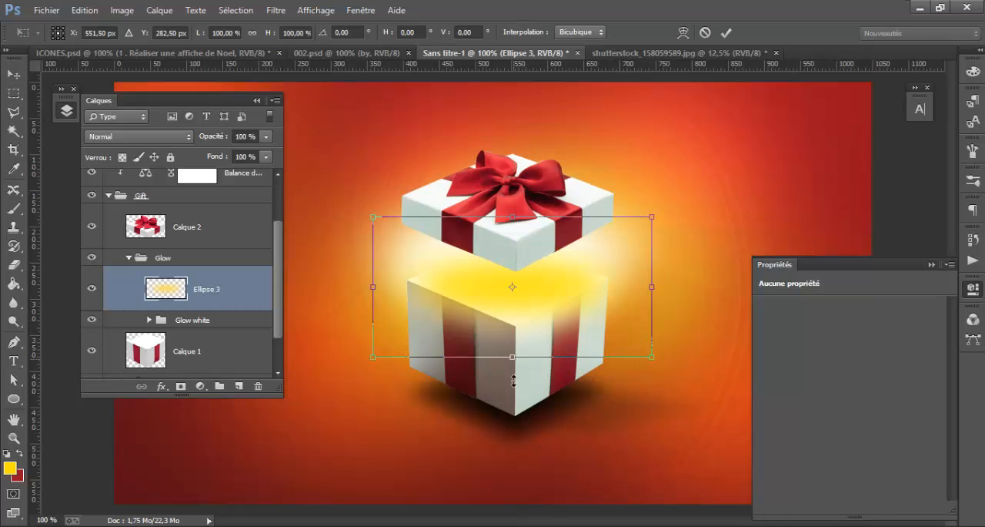
drag(512, 357, 514, 394)
drag(522, 329, 523, 309)
key(Return)
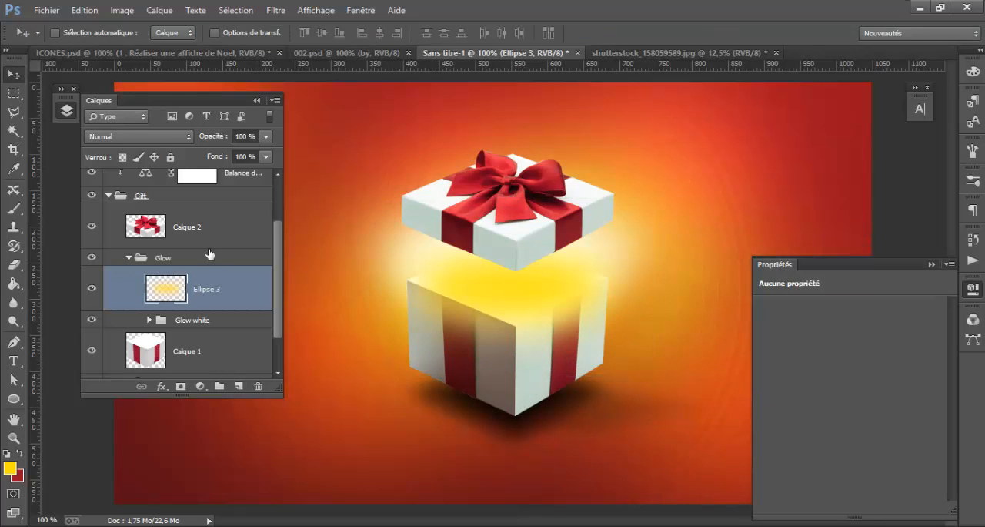
Set the blending mode of the Ellipse 3 layer to Superposition
click(159, 138)
click(158, 138)
scroll(158, 138, down, 3)
scroll(158, 138, down, 1)
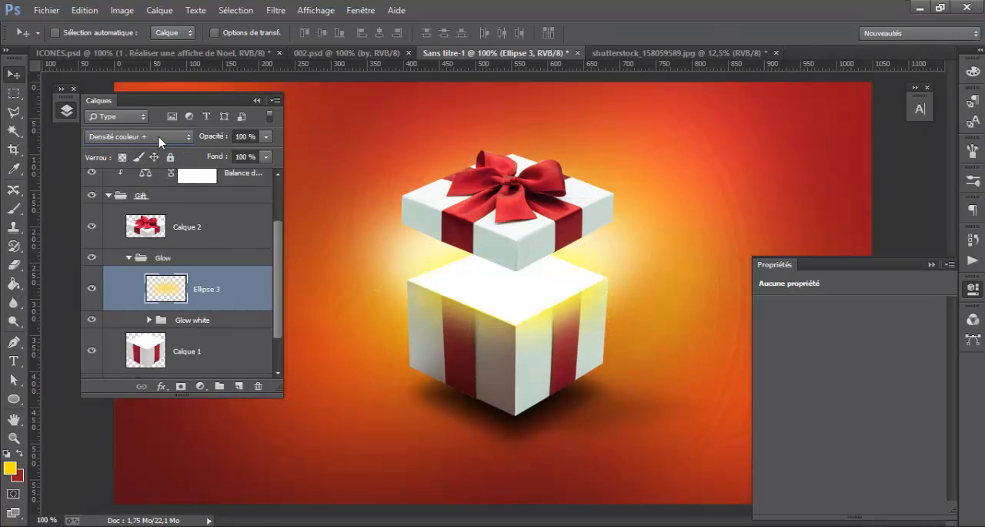
scroll(158, 138, down, 3)
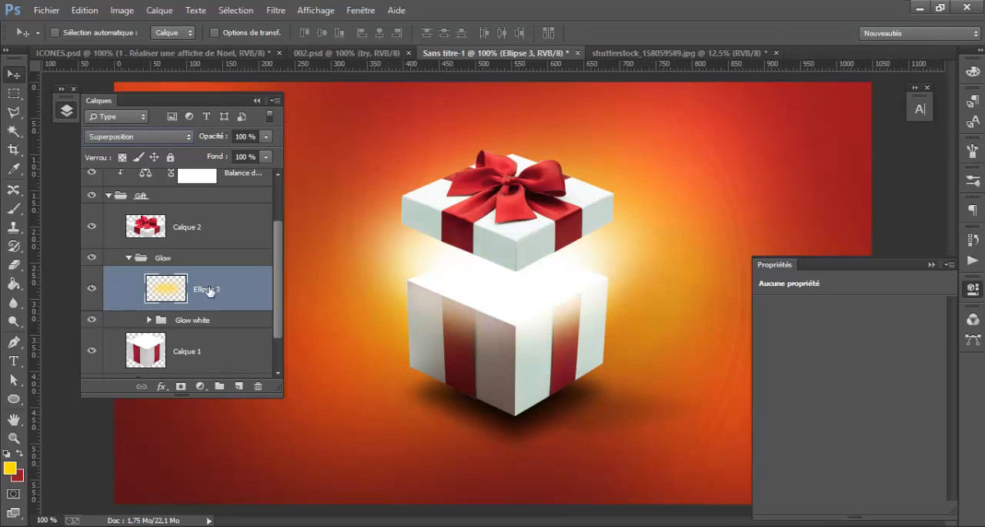
Duplicate the yellow Ellipse 3 glow twice inside the Glow group, keeping the Superposition blending mode
key(ctrl+j)
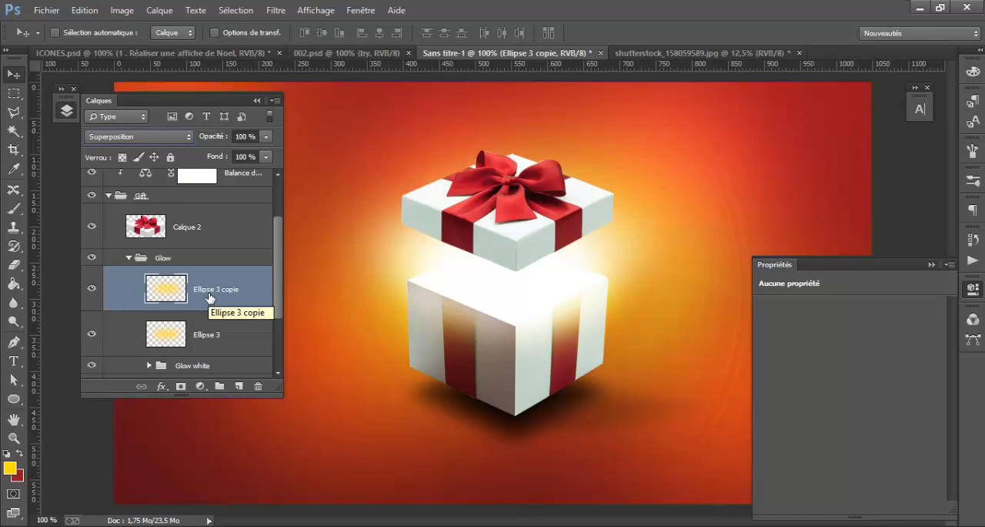
click(121, 285)
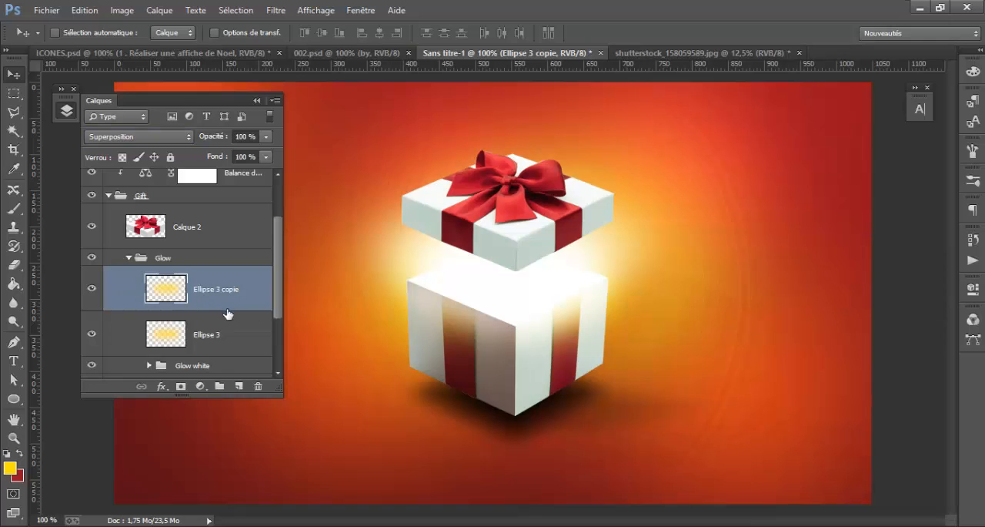
click(228, 335)
click(121, 137)
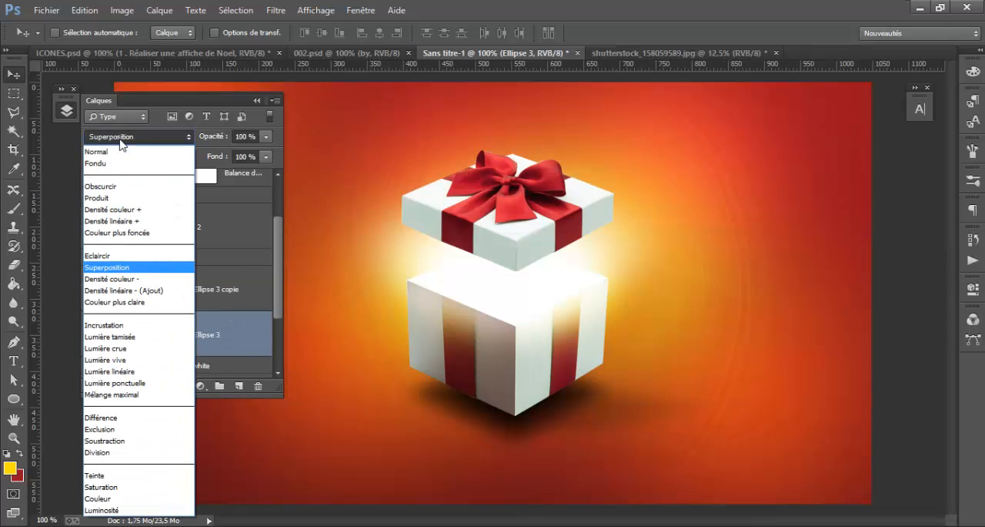
click(120, 140)
click(230, 300)
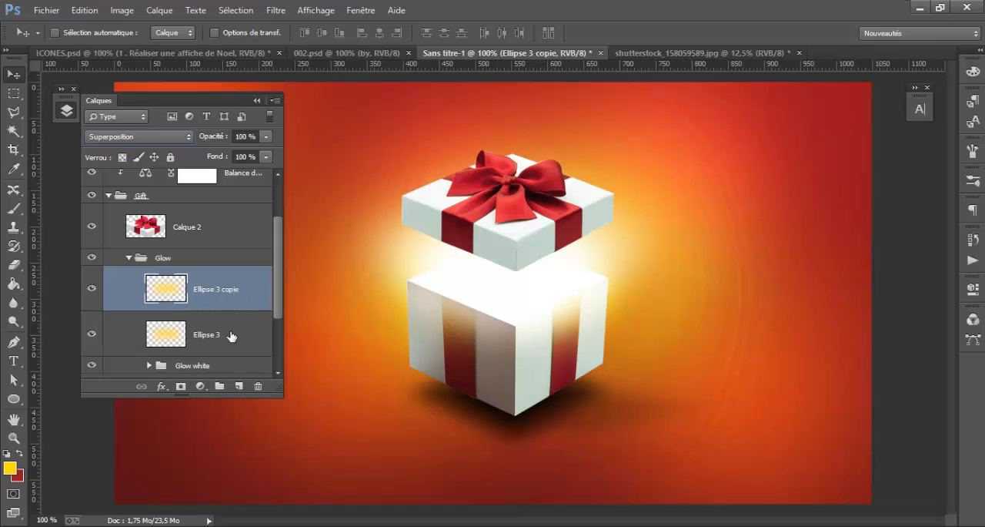
key(ctrl+j)
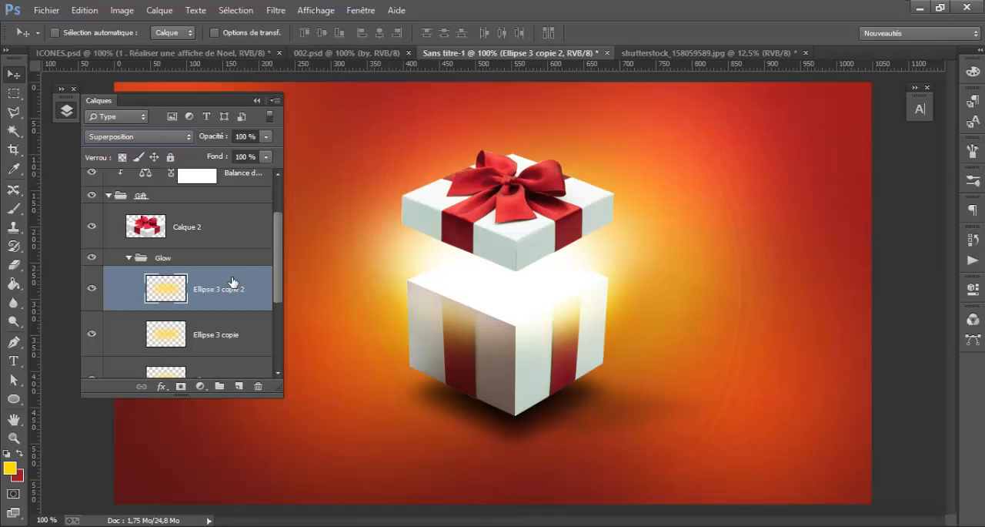
Reshape the Ellipse 3 copie 2 glow with Free Transform to about 185% width and a flatter height, centred between lid and box
drag(562, 309, 536, 293)
key(ctrl+t)
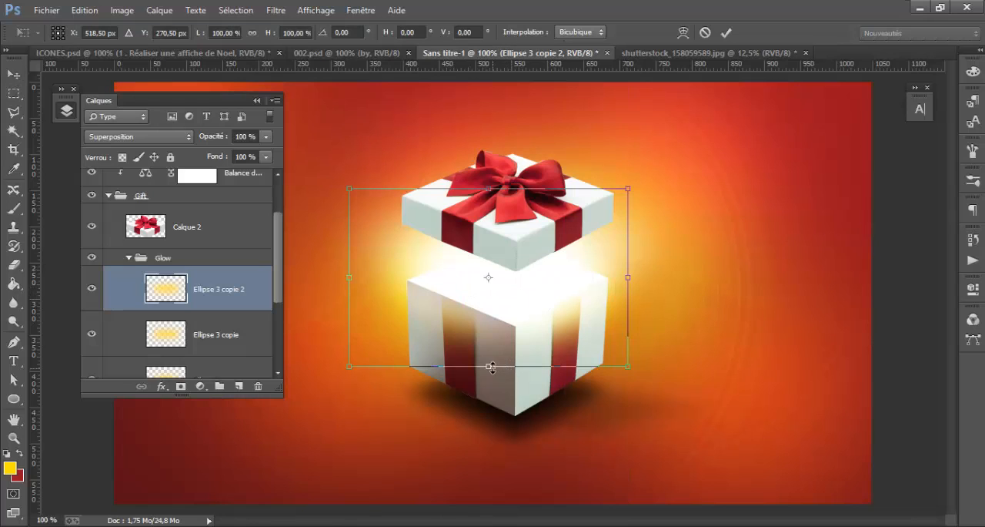
drag(492, 368, 521, 310)
drag(629, 253, 778, 249)
drag(352, 251, 263, 248)
drag(699, 264, 701, 282)
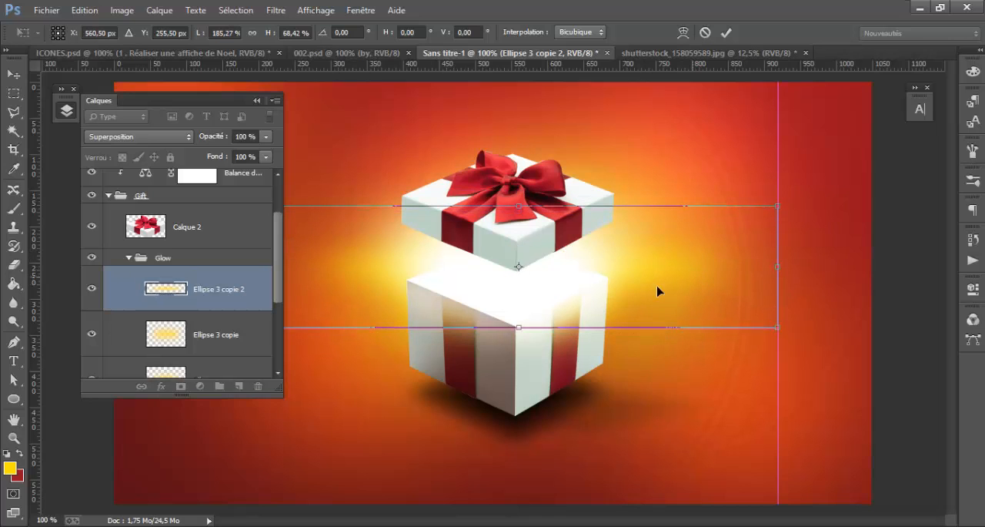
drag(519, 329, 519, 358)
drag(559, 315, 561, 298)
key(Return)
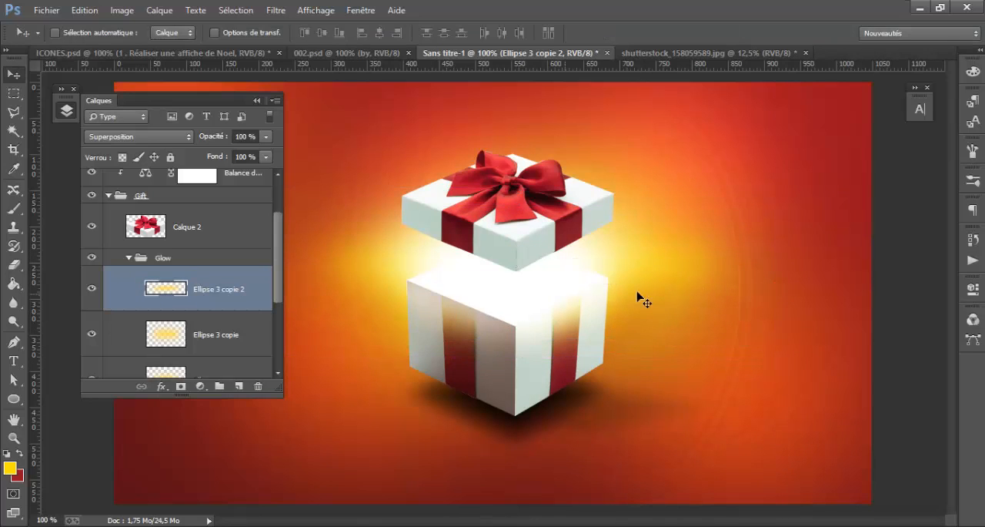
click(636, 293)
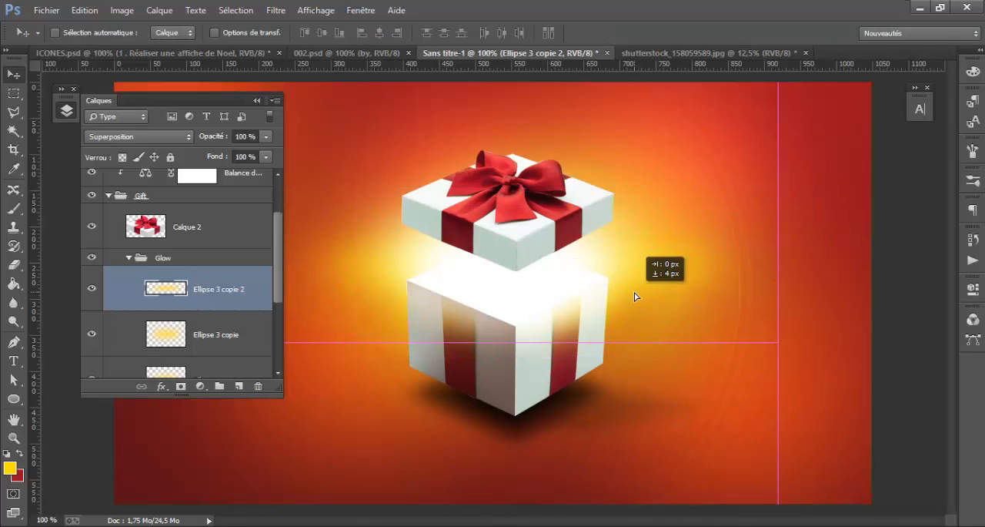
click(128, 257)
double_click(128, 257)
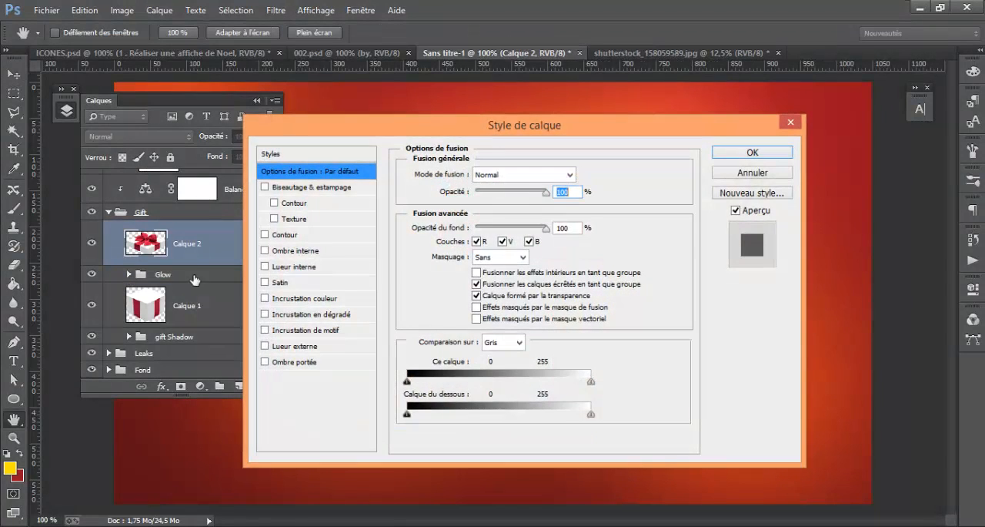
click(753, 152)
click(128, 274)
Group the three yellow Ellipse 3 layers inside the Glow group, rename the new group, and collapse the Glow group
scroll(184, 281, down, 2)
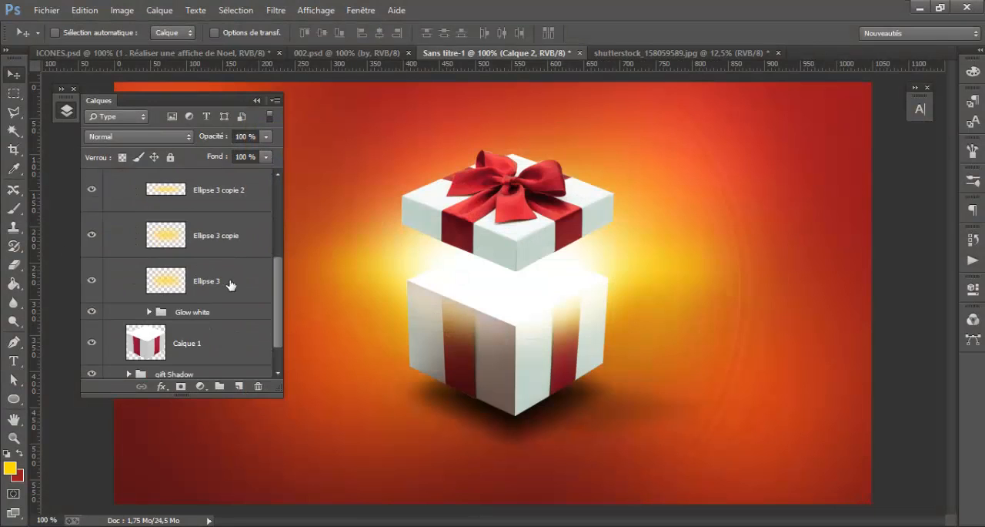
click(231, 285)
shift+click(231, 199)
scroll(223, 233, up, 1)
key(ctrl+g)
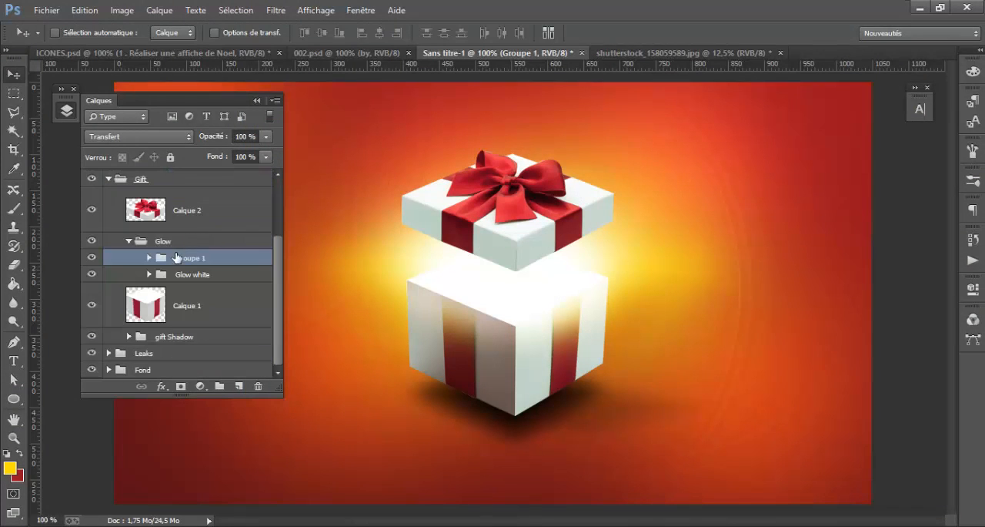
double_click(184, 257)
text(Glow yelow)
key(Return)
click(129, 244)
scroll(231, 285, up, 1)
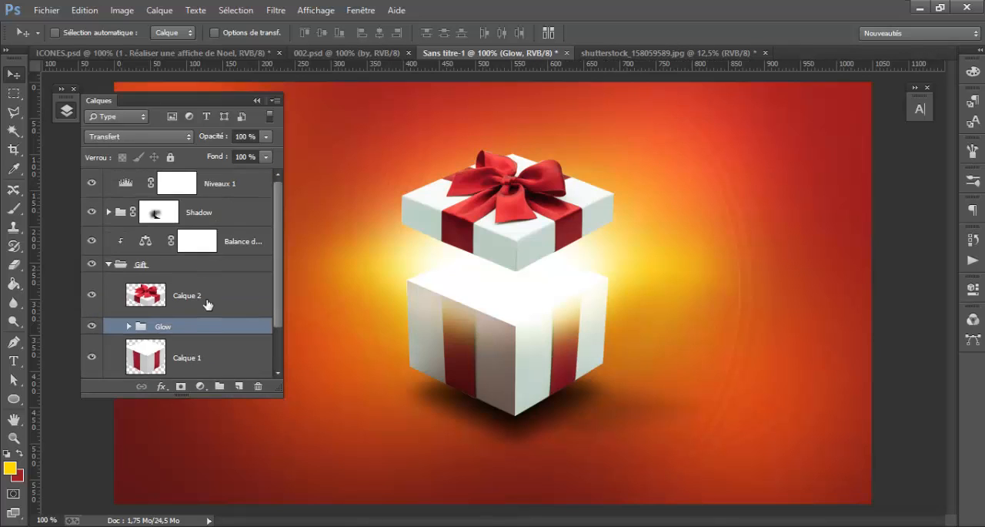
Add an outer glow (Lueur externe) in Superposition mode at 53% opacity to the lid layer Calque 2
click(210, 303)
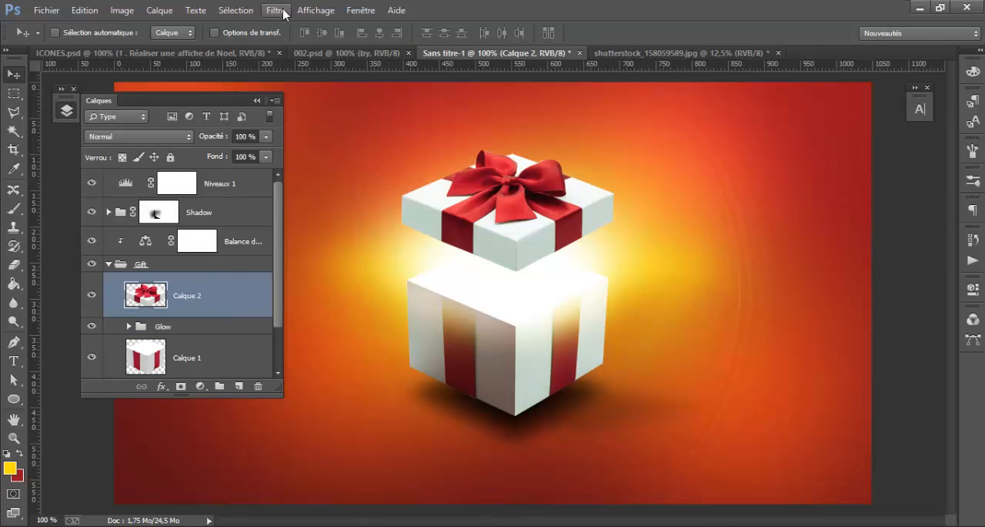
double_click(217, 279)
drag(415, 134, 618, 110)
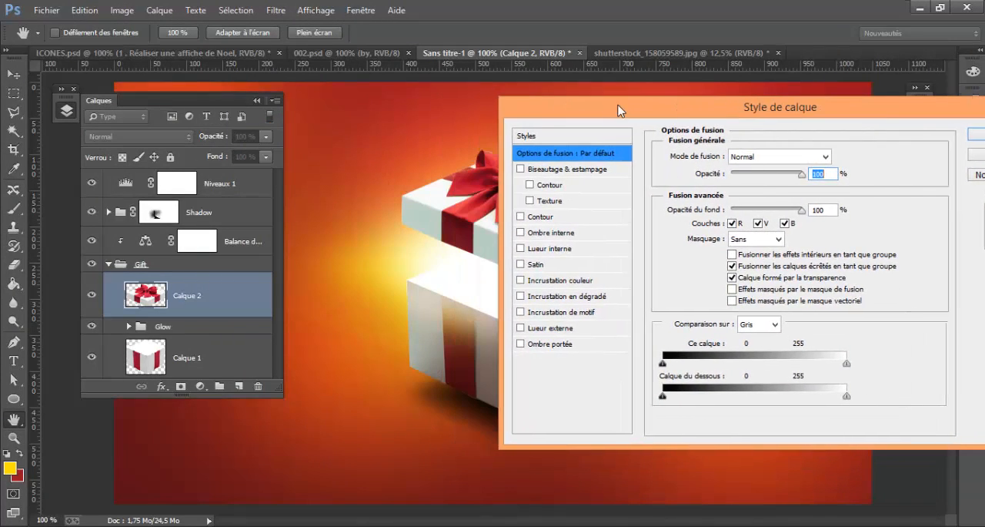
click(559, 334)
drag(608, 115, 709, 122)
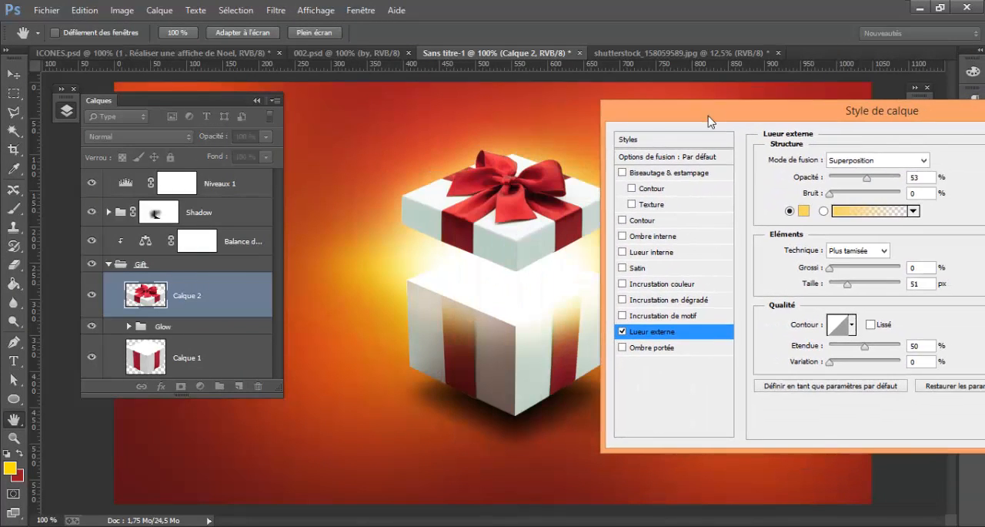
Use the colour f7d761 for the lid's outer glow, fine-tune the glow size, and apply the layer style
click(803, 210)
click(792, 362)
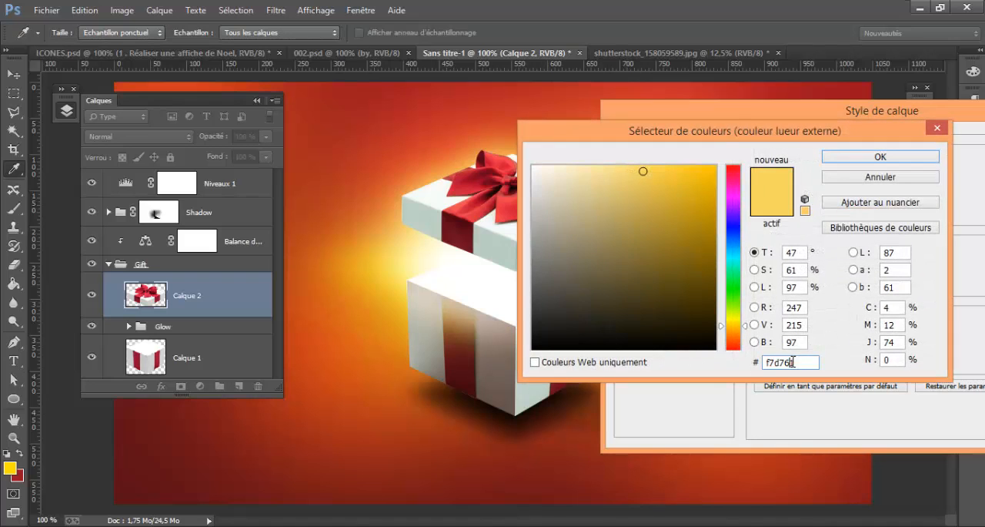
drag(805, 362, 638, 348)
click(878, 156)
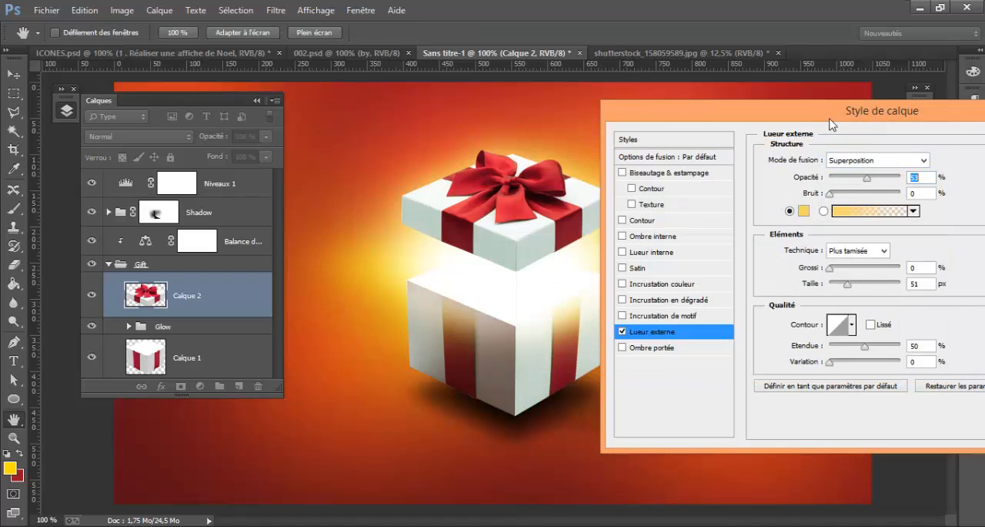
drag(837, 116, 854, 116)
drag(867, 289, 869, 287)
drag(885, 111, 598, 117)
click(861, 139)
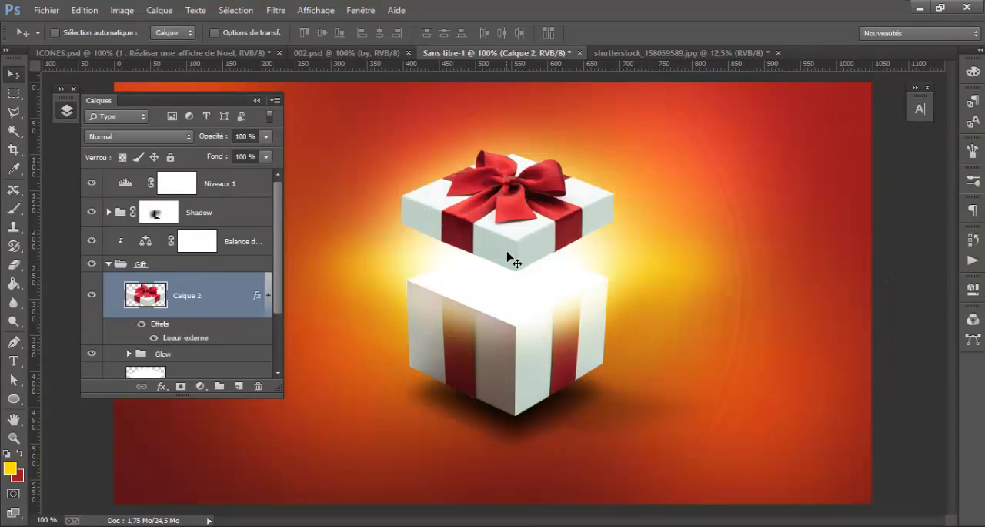